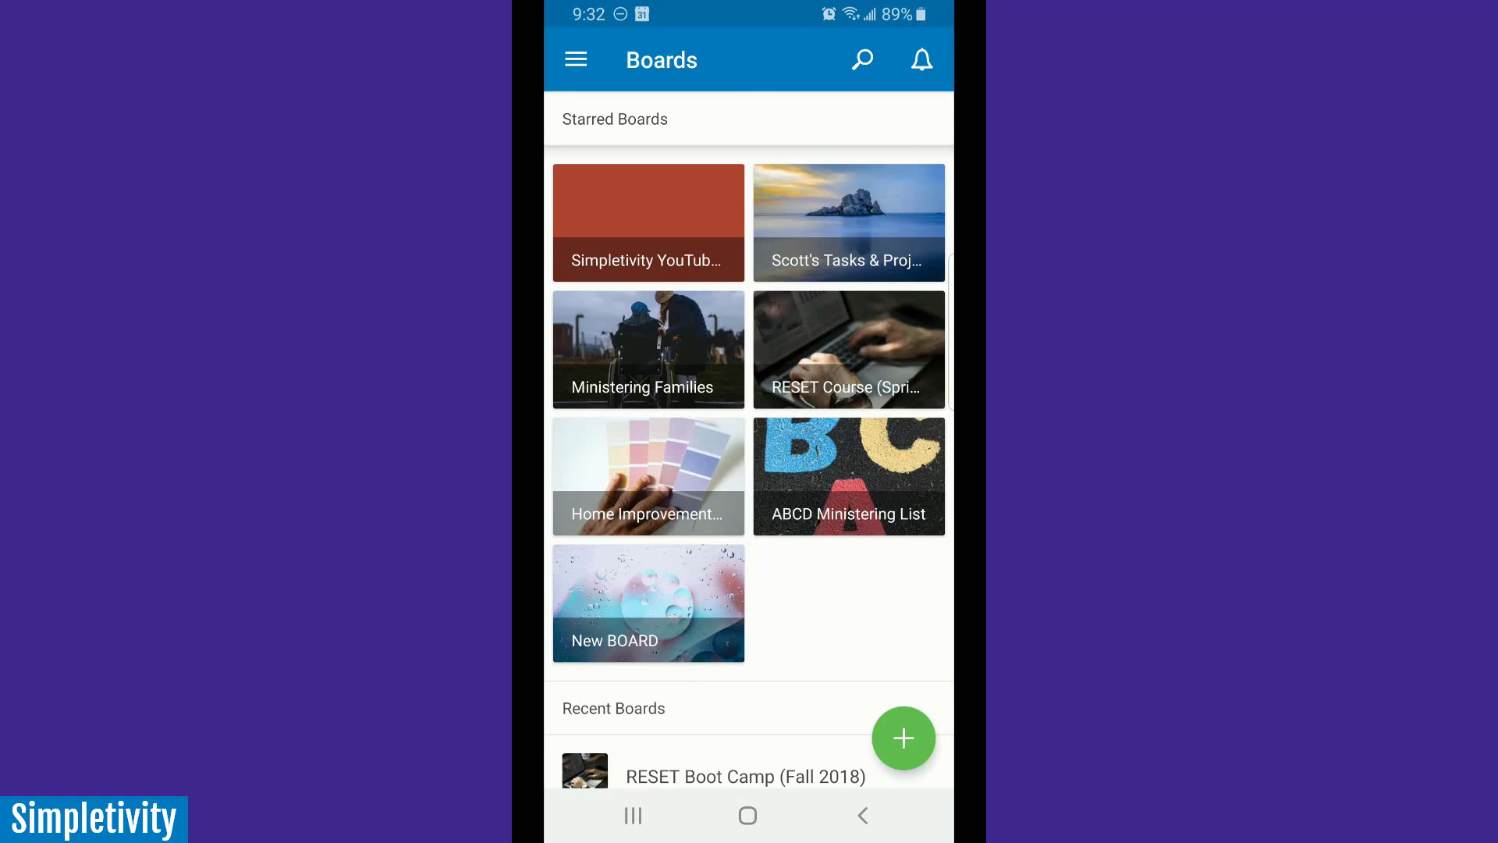
scroll(750, 468, "down", 1)
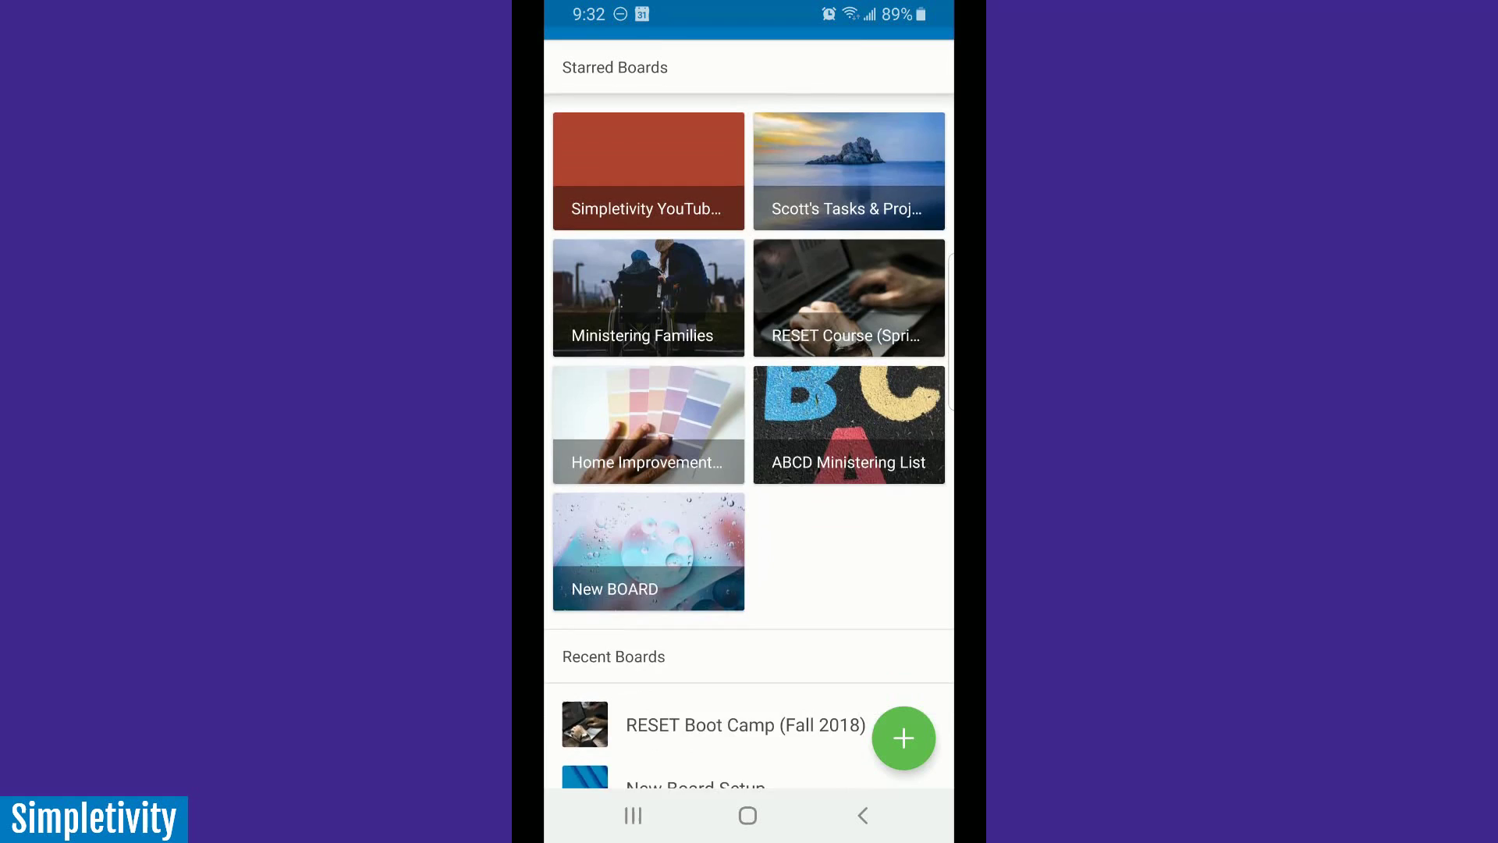
scroll(749, 468, "up", 1)
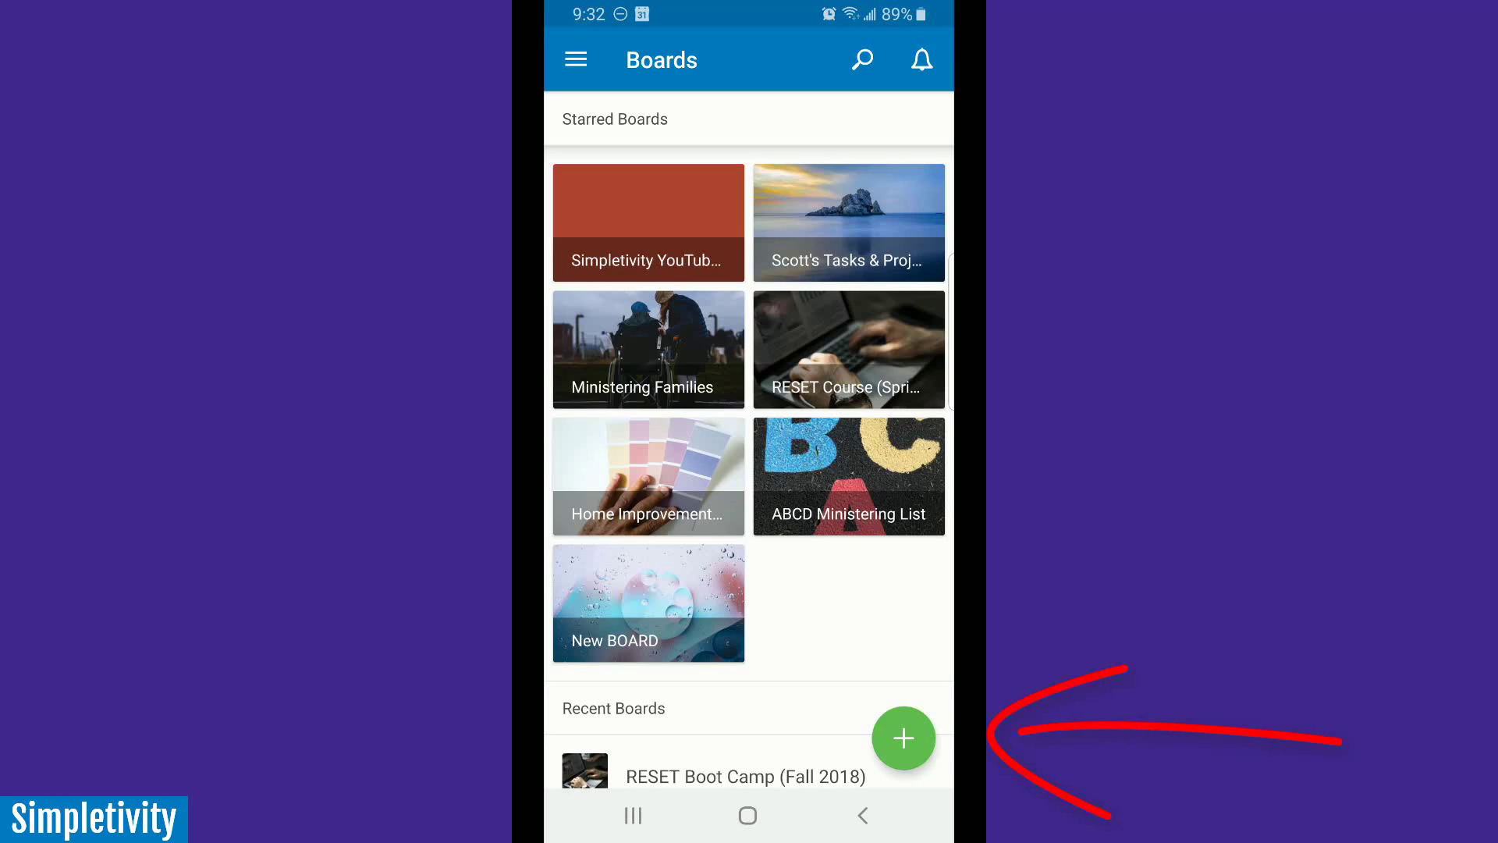
- Create a board named 'New Board 2 Sample' with No Team and open it
left_click(904, 737)
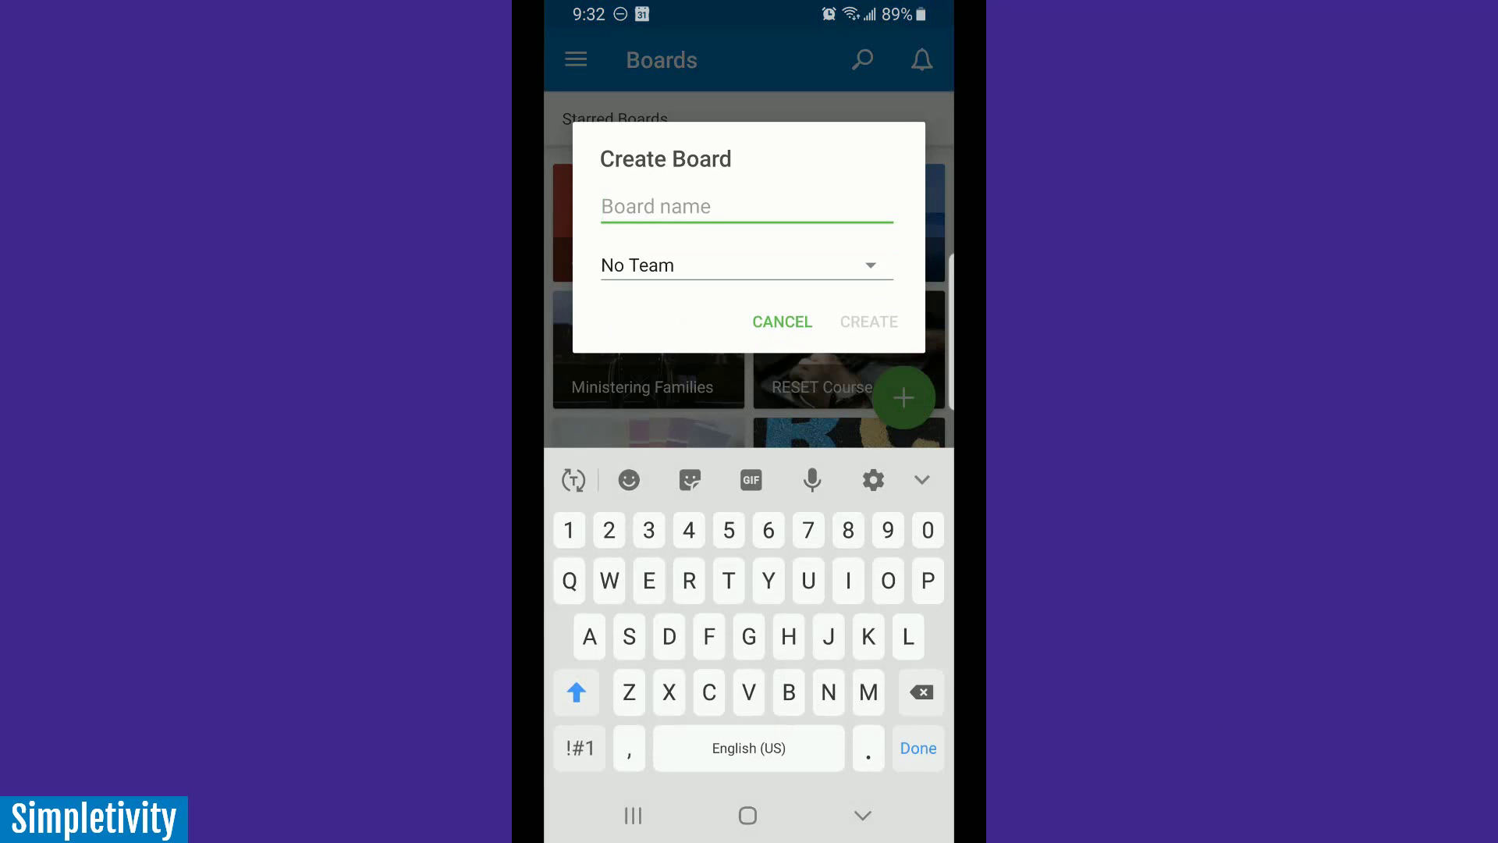
type("New ")
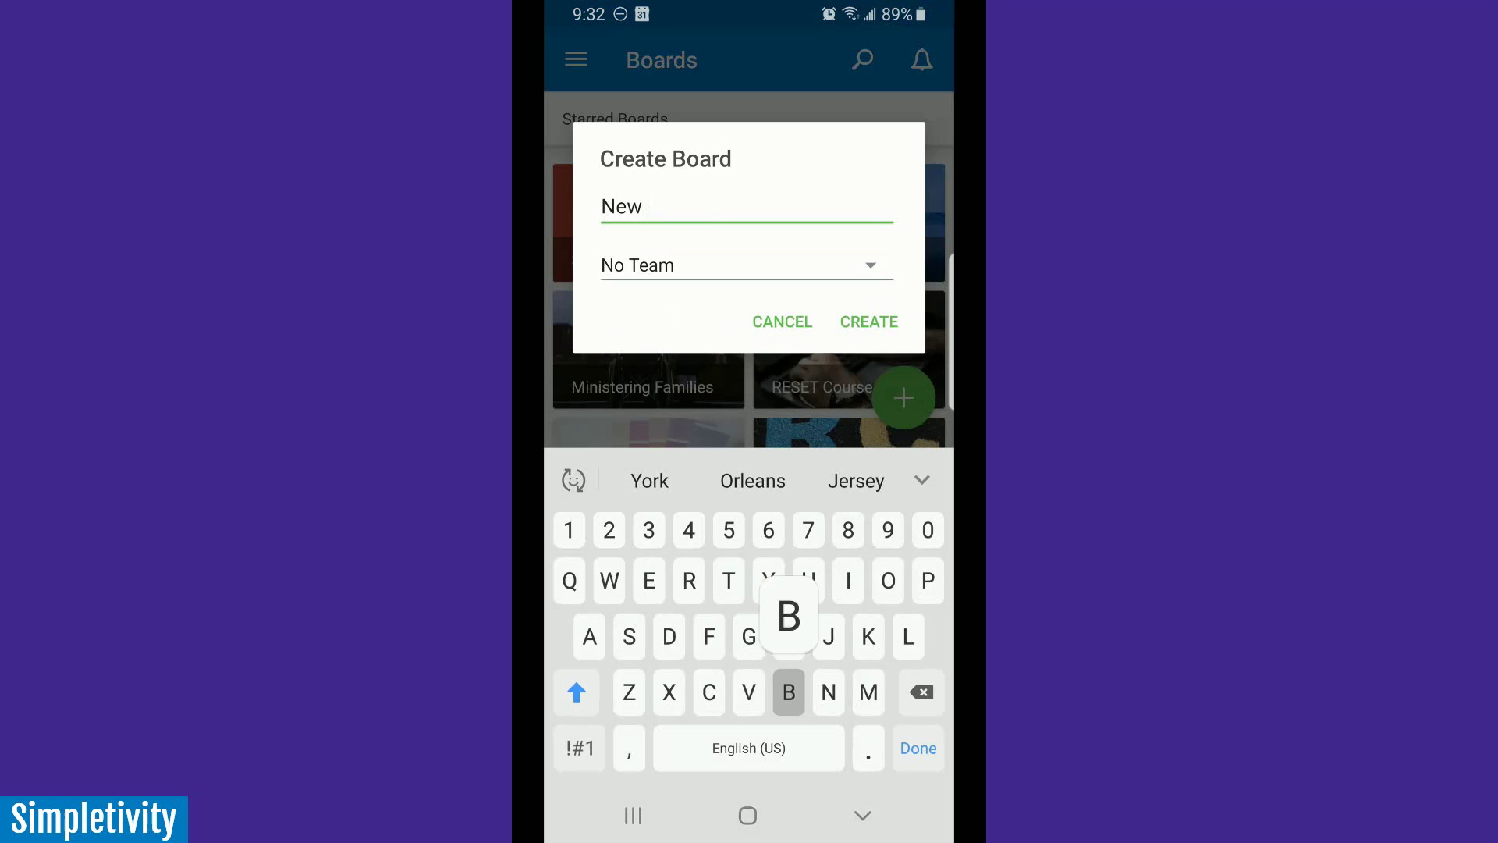
type("Board 2 ")
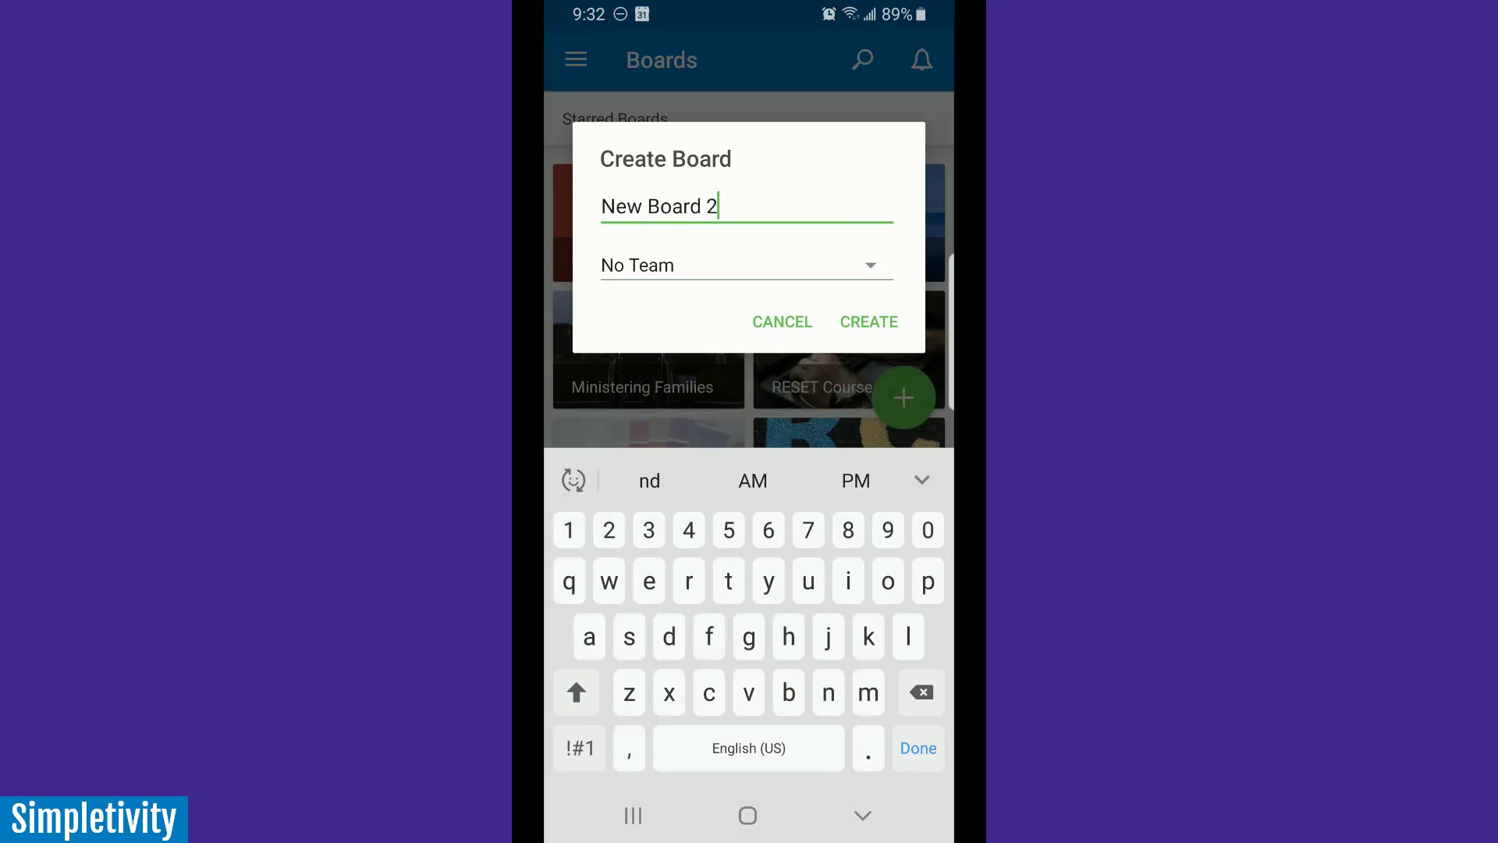
type("Sample")
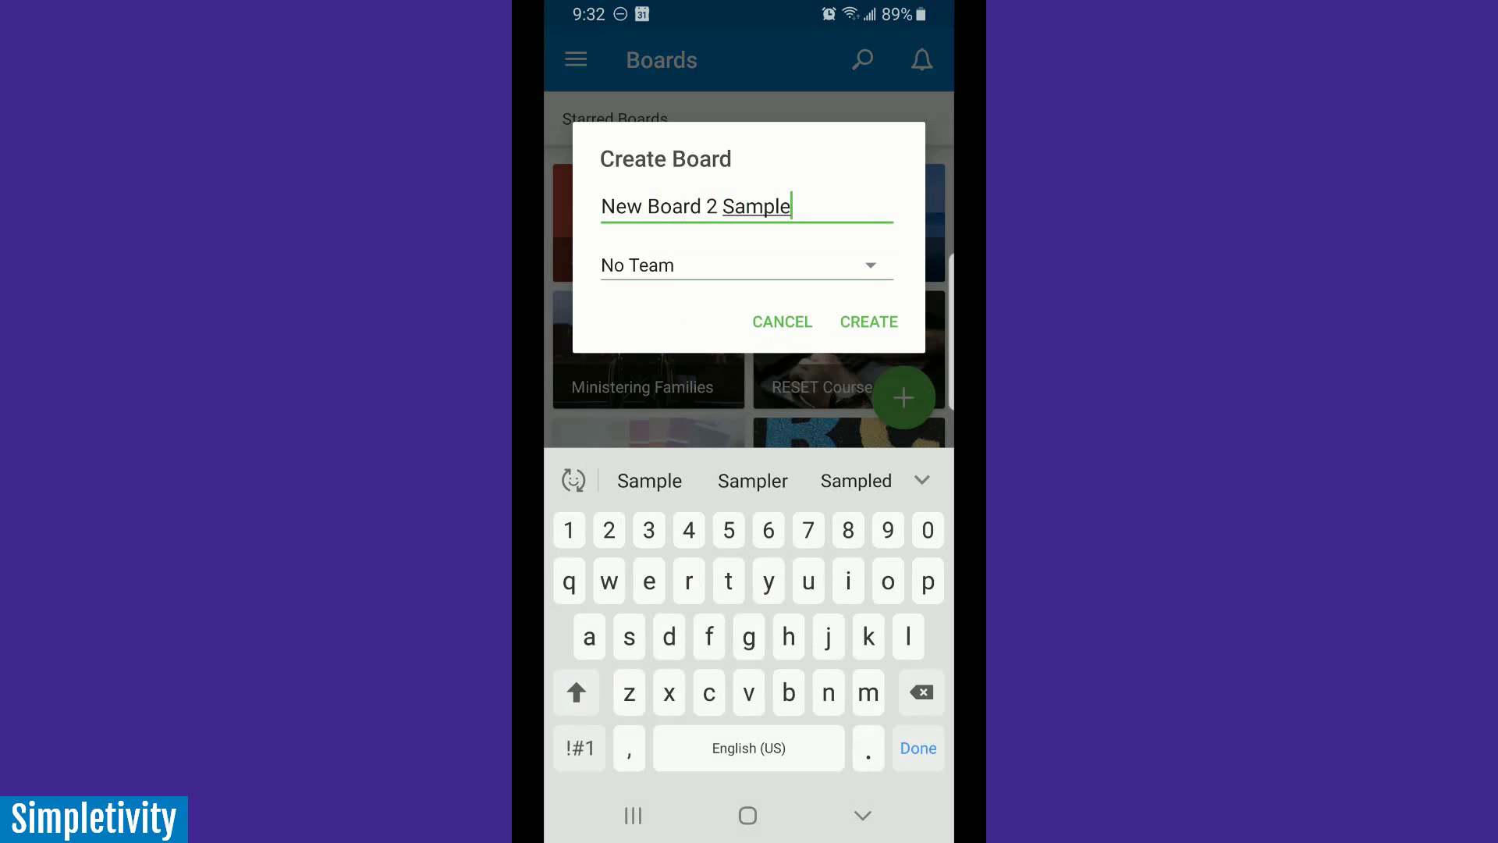
left_click(737, 265)
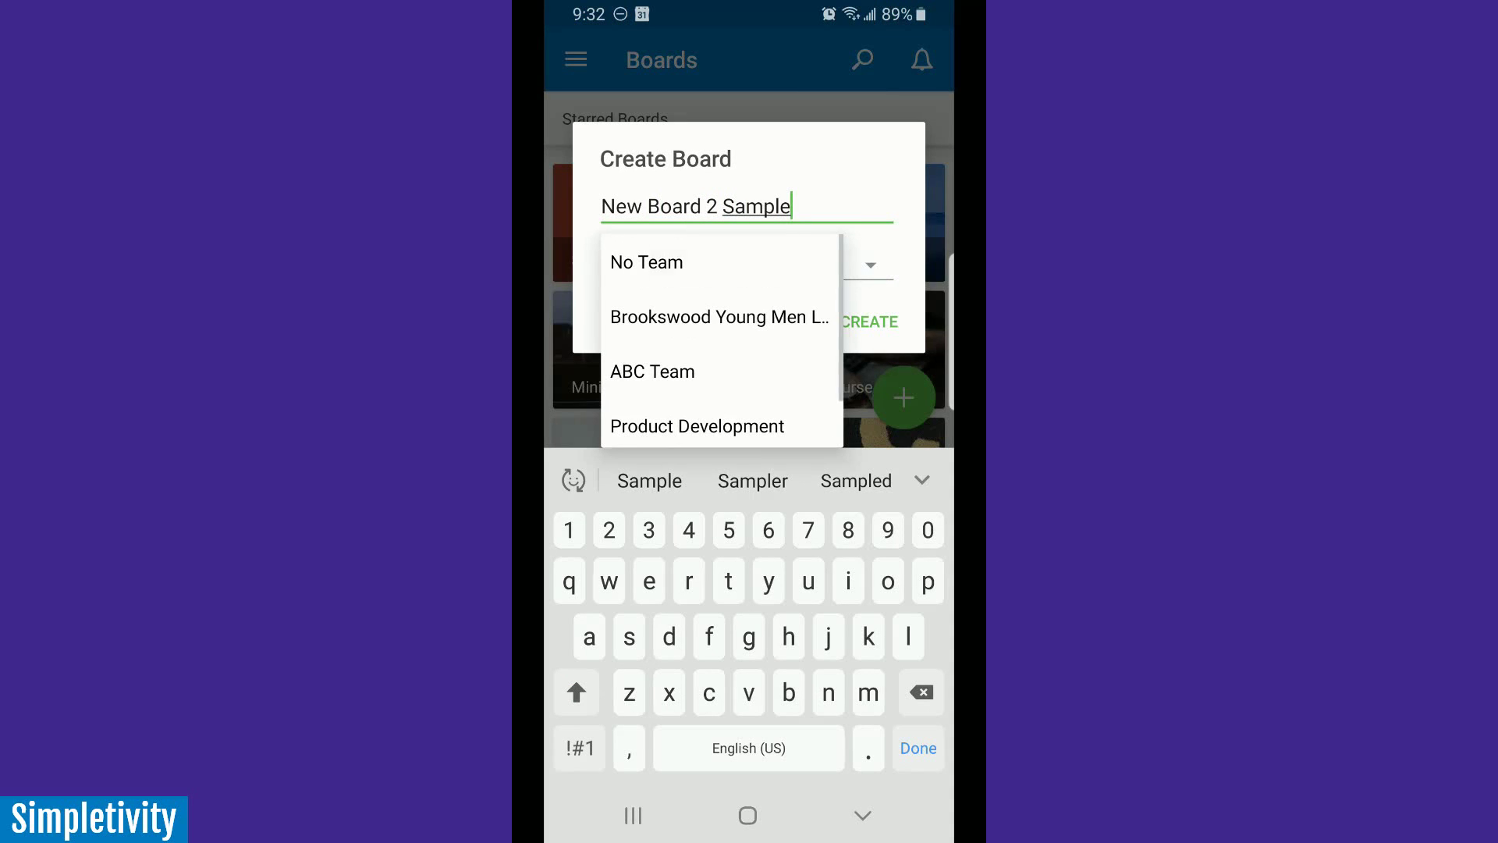
left_click(646, 262)
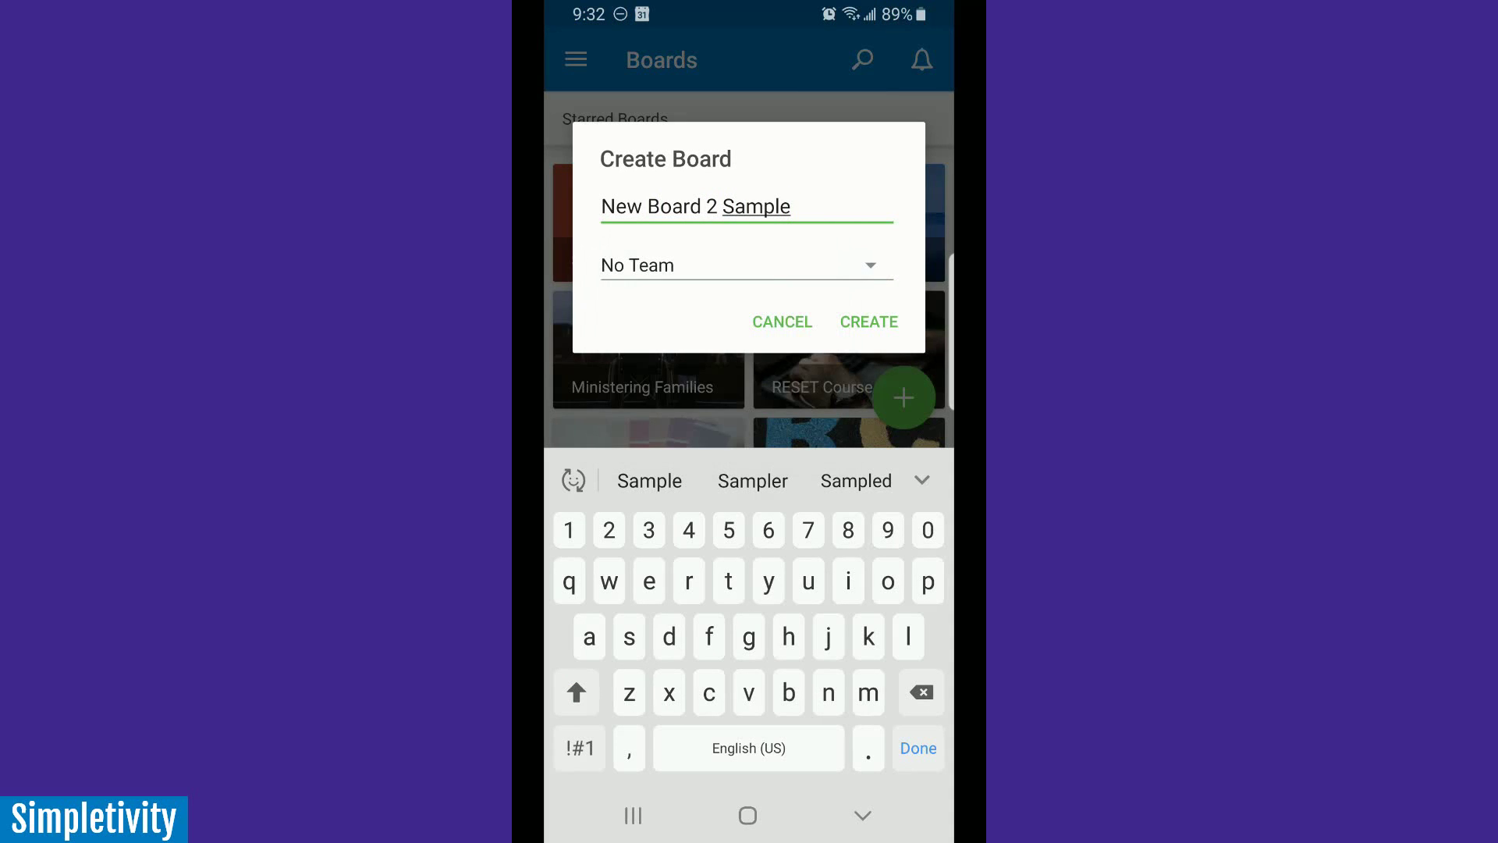
left_click(870, 321)
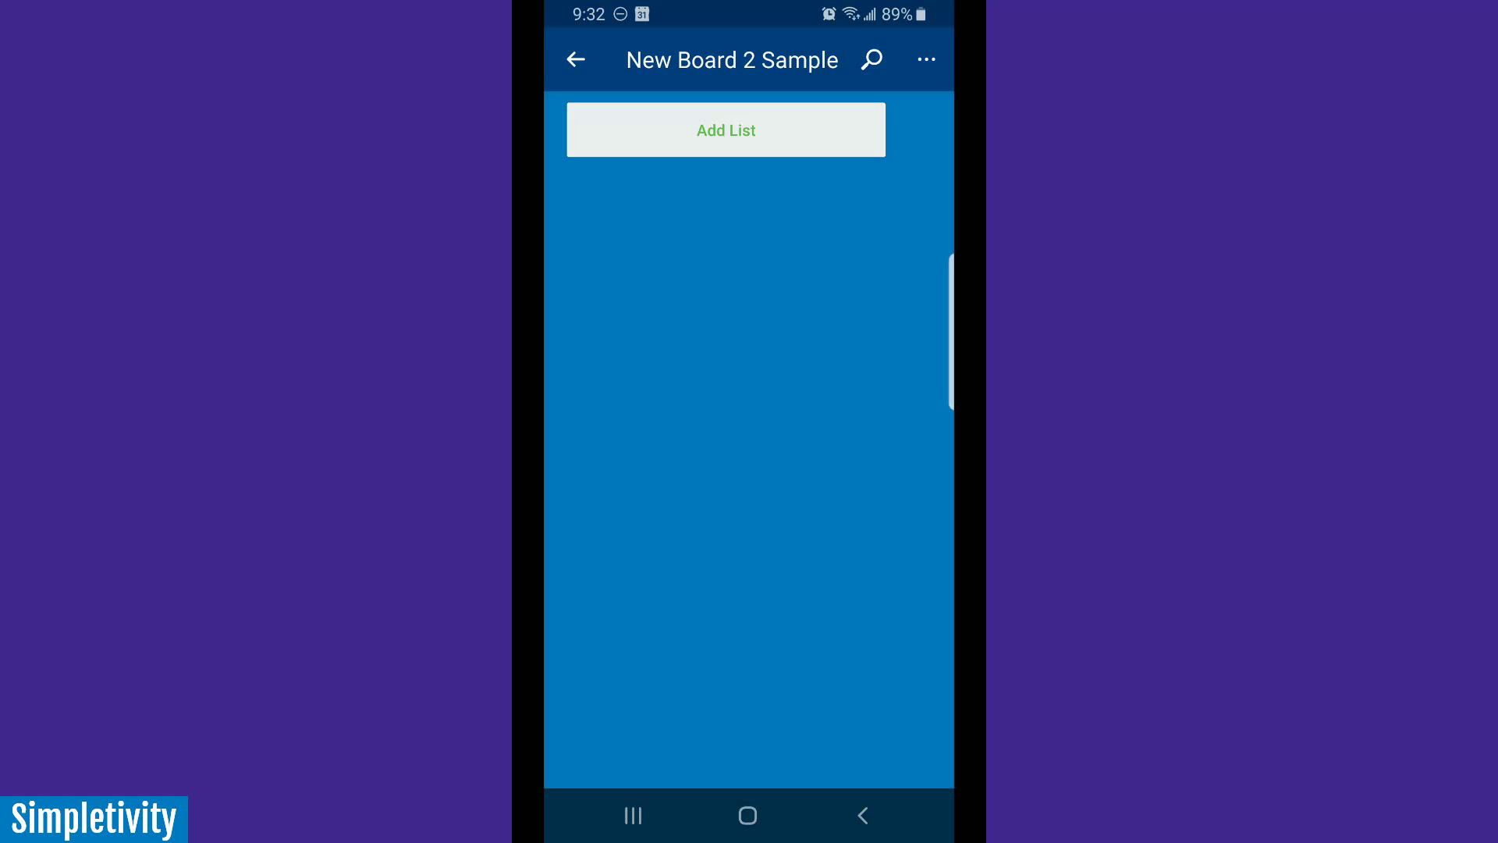
- Go back to the Boards home and reopen New Board 2 Sample from Recent Boards
key("Escape")
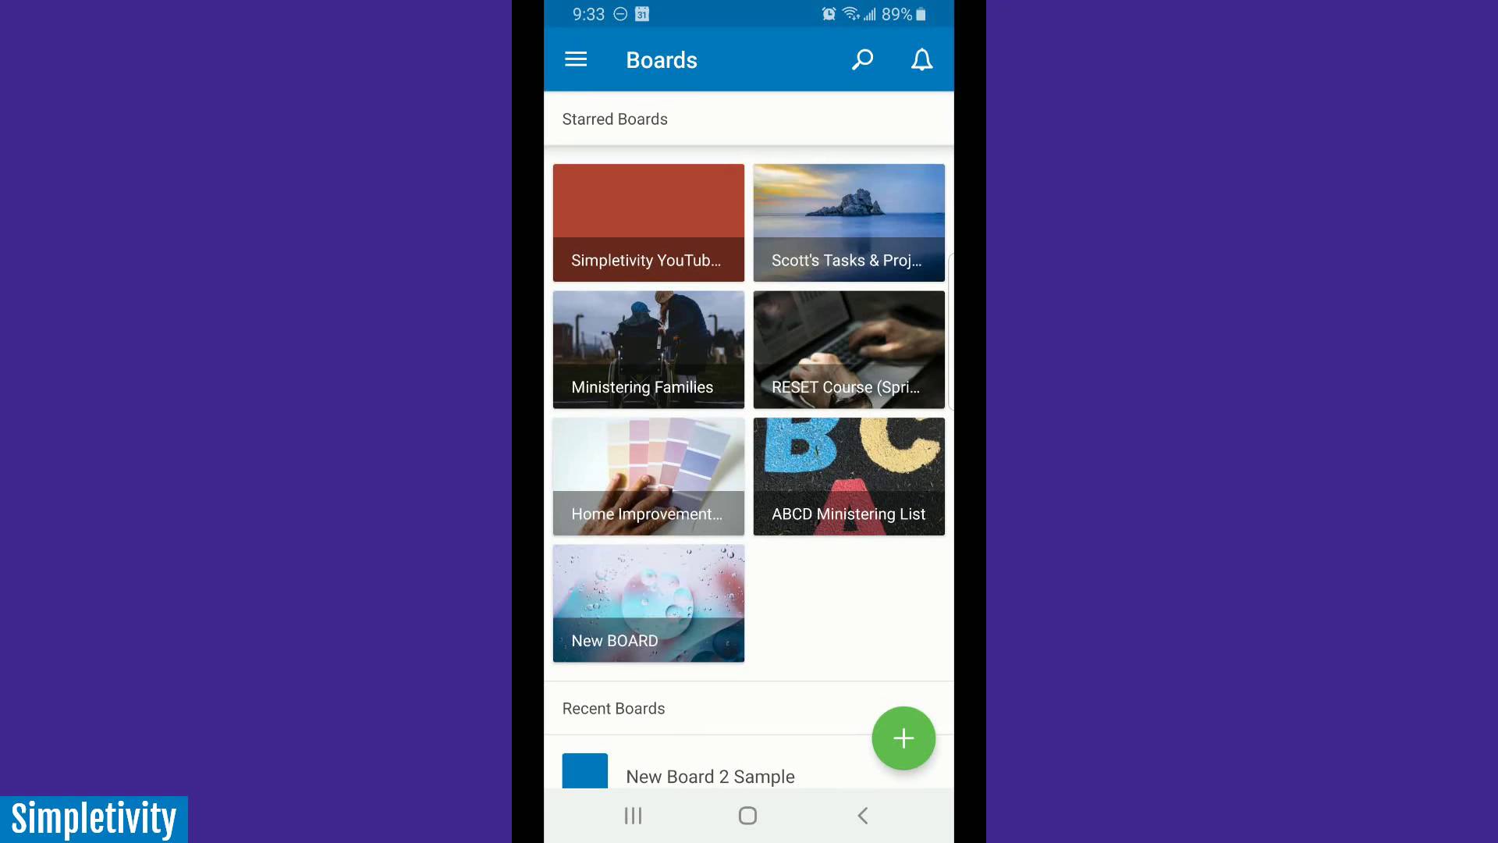
scroll(749, 423, "down", 8)
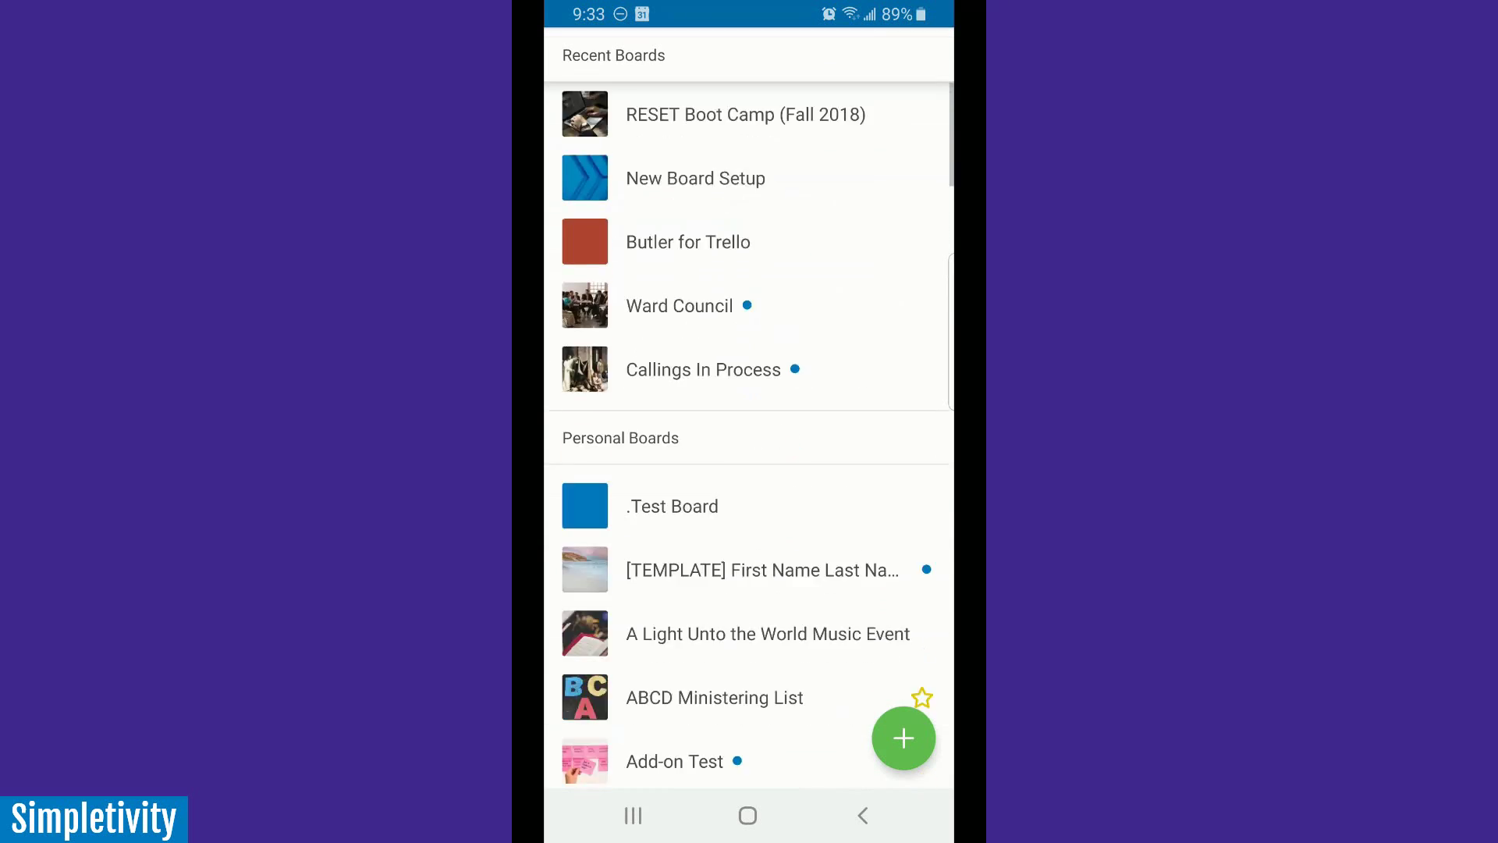
scroll(750, 422, "down", 10)
scroll(749, 421, "up", 4)
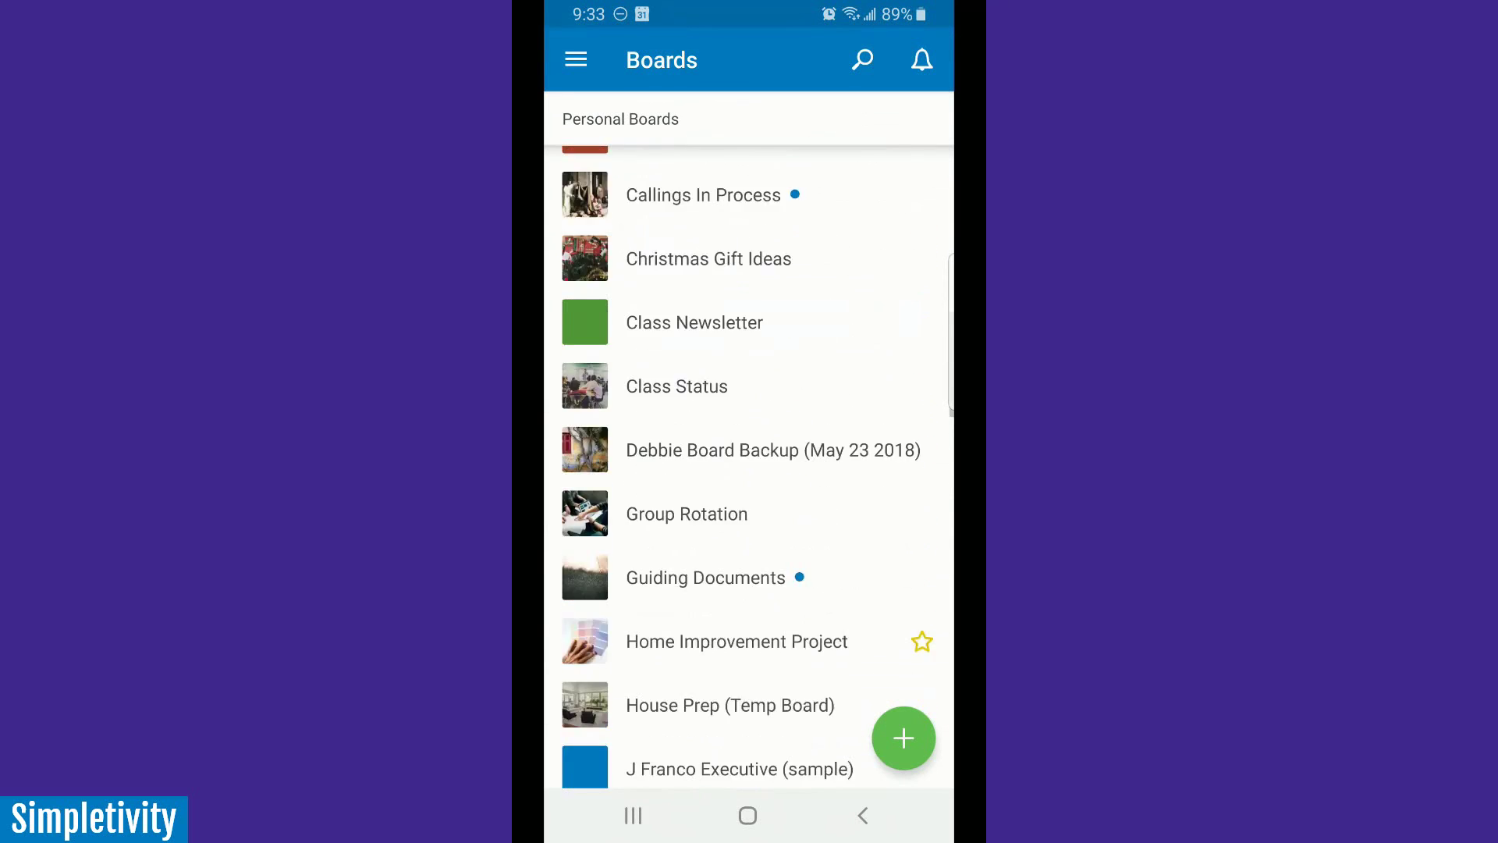
scroll(749, 421, "up", 10)
scroll(749, 422, "up", 8)
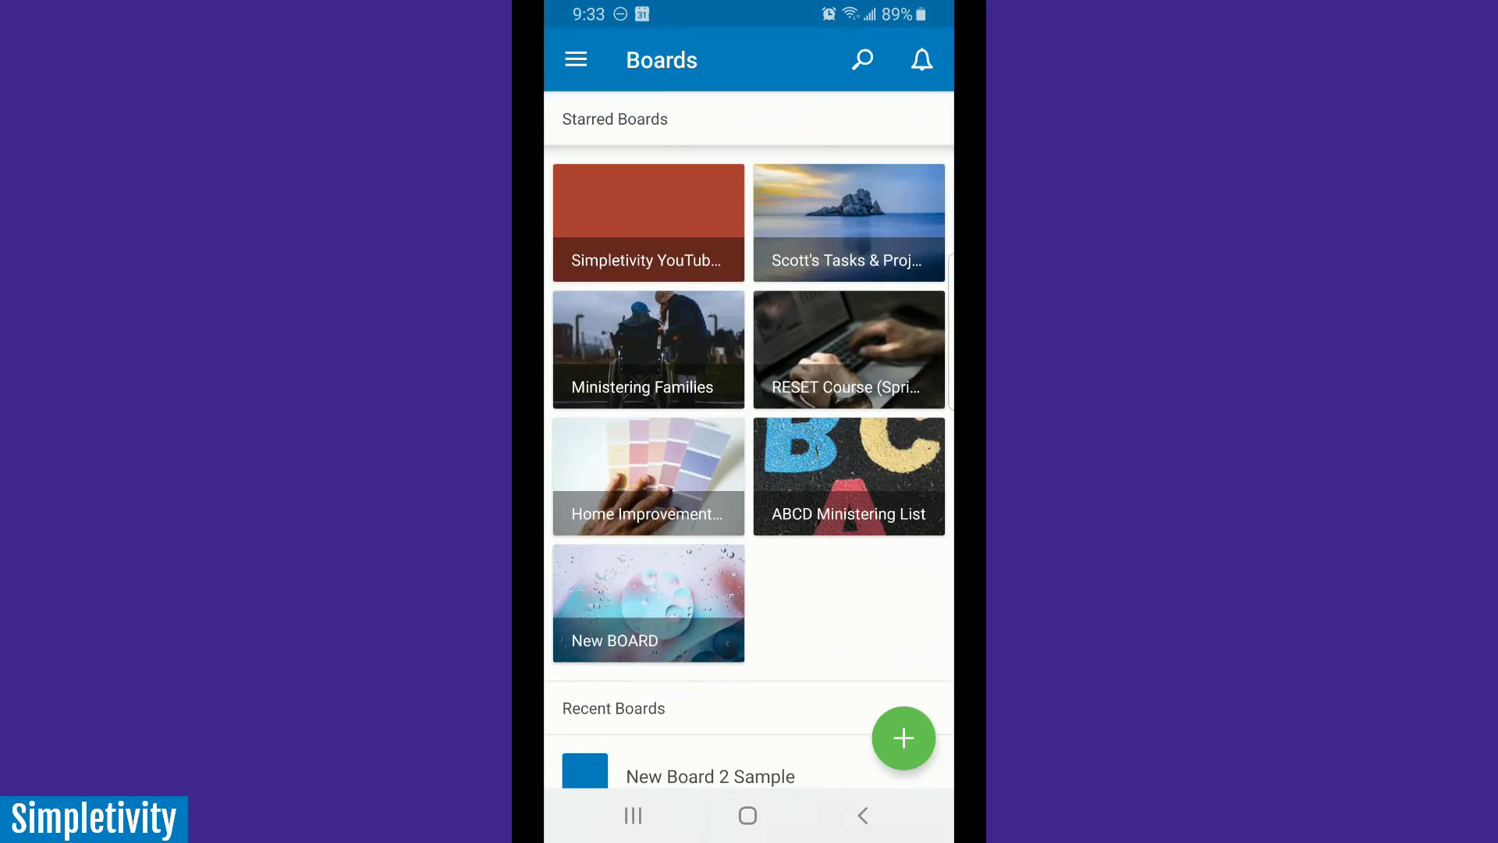
scroll(749, 422, "down", 4)
scroll(750, 422, "up", 4)
scroll(749, 422, "down", 2)
scroll(749, 421, "up", 2)
scroll(749, 421, "down", 3)
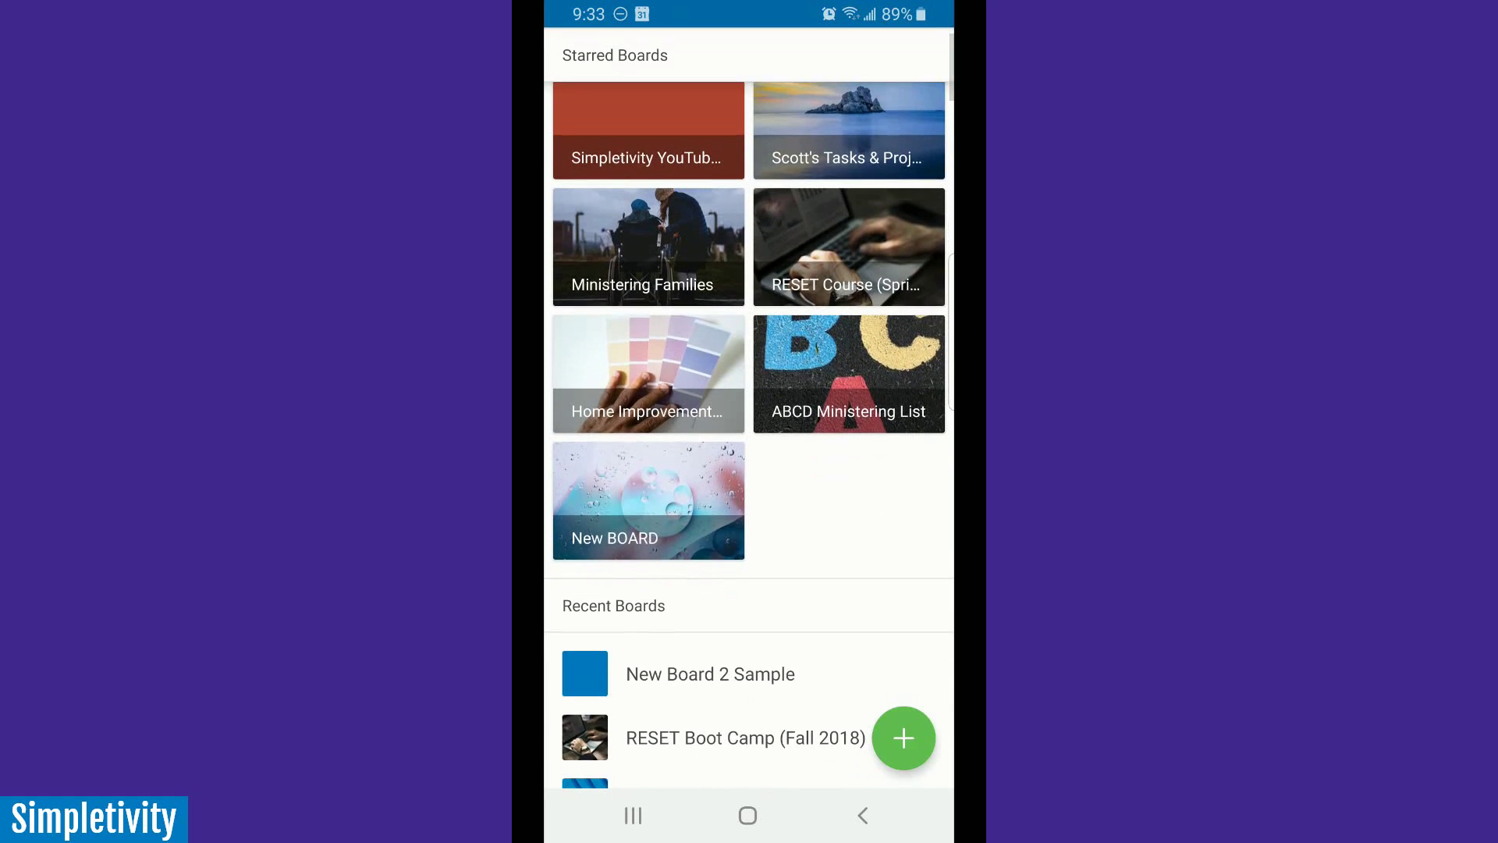
left_click(711, 776)
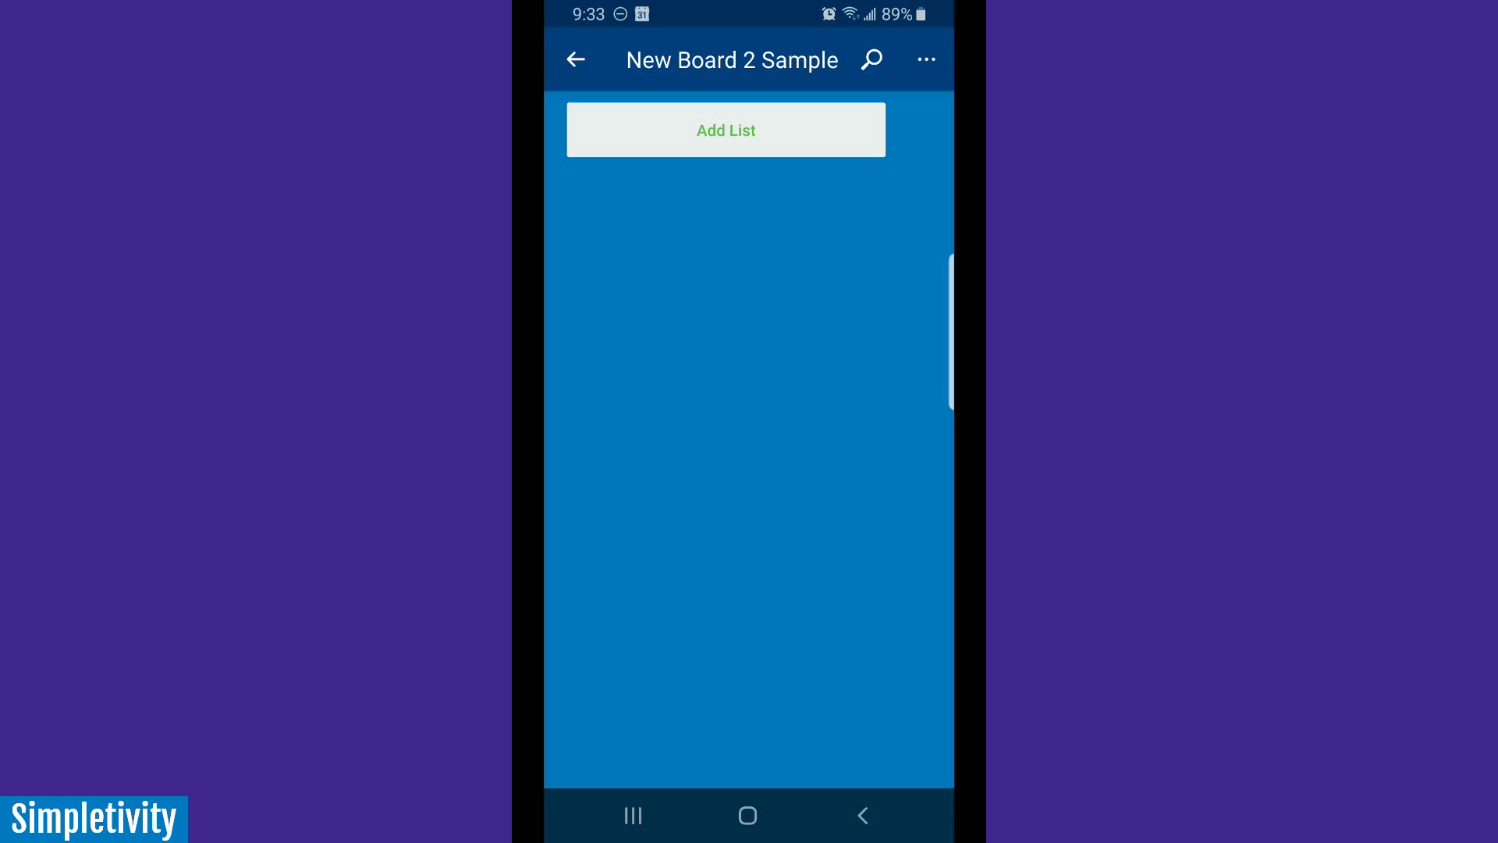
left_click(575, 61)
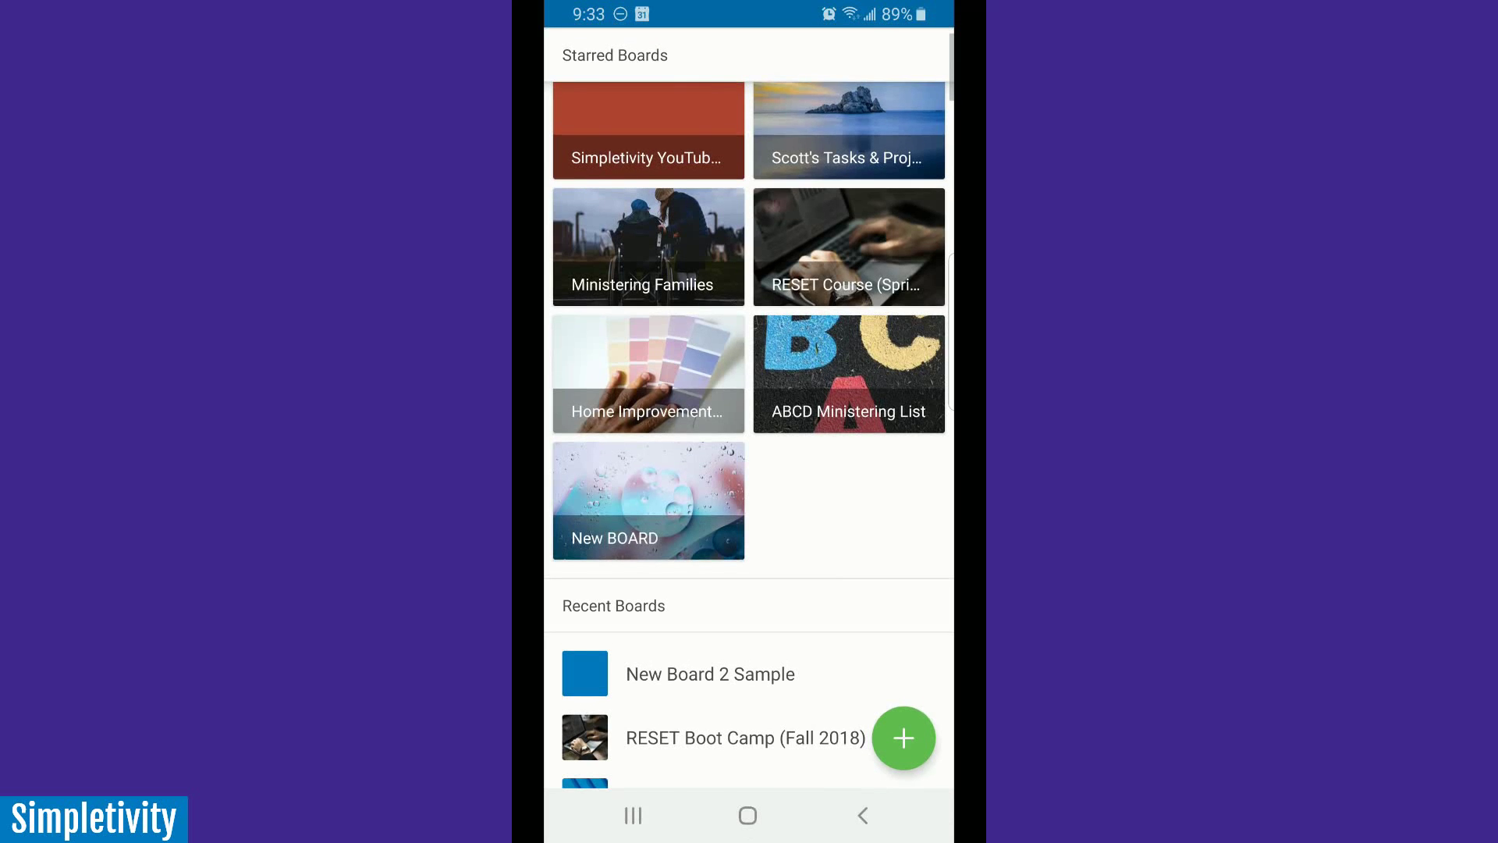
scroll(750, 351, "up", 3)
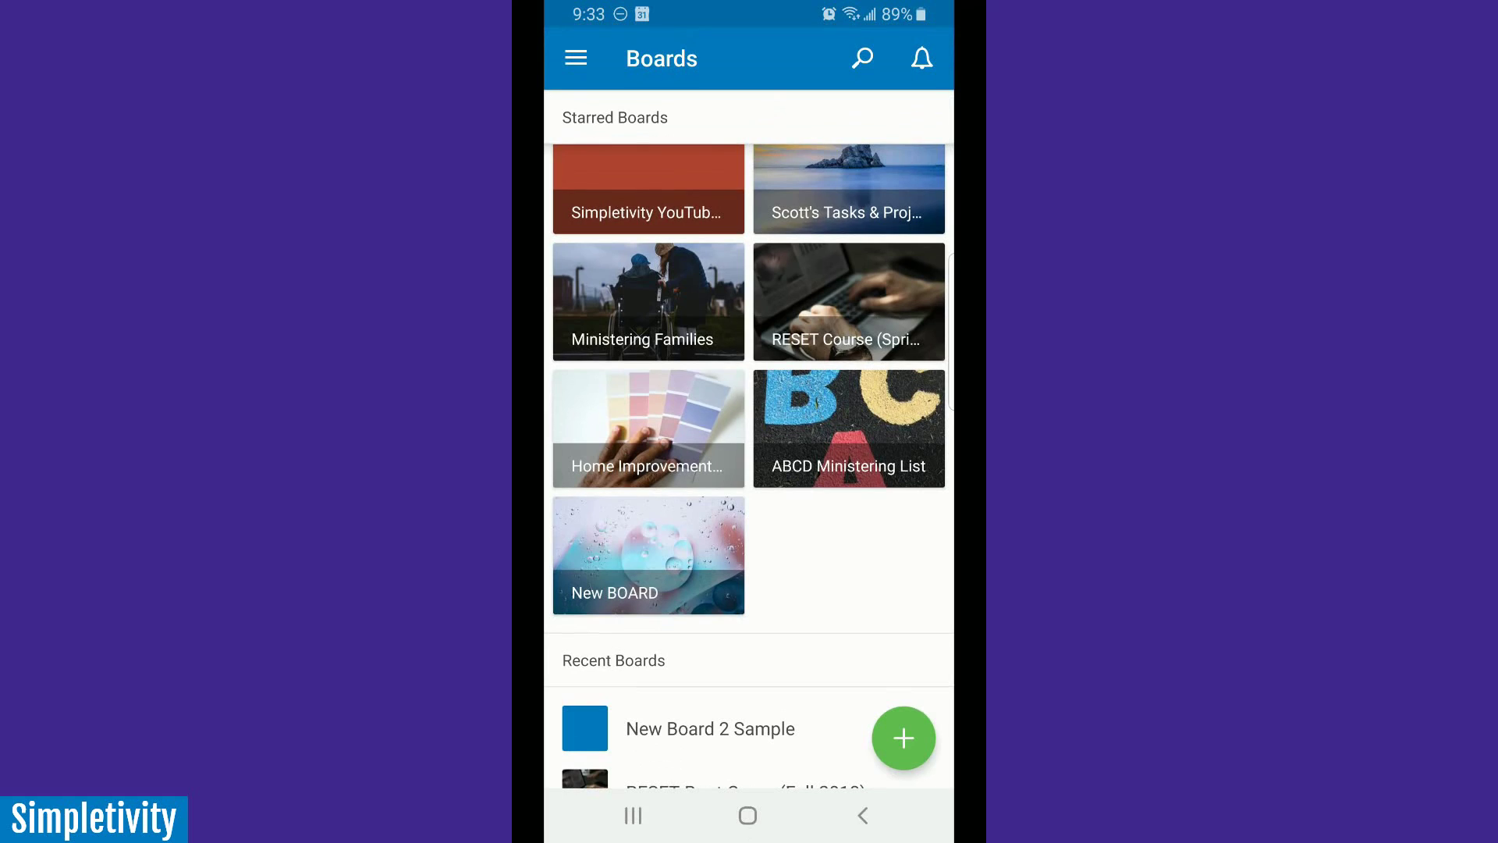
left_click(709, 729)
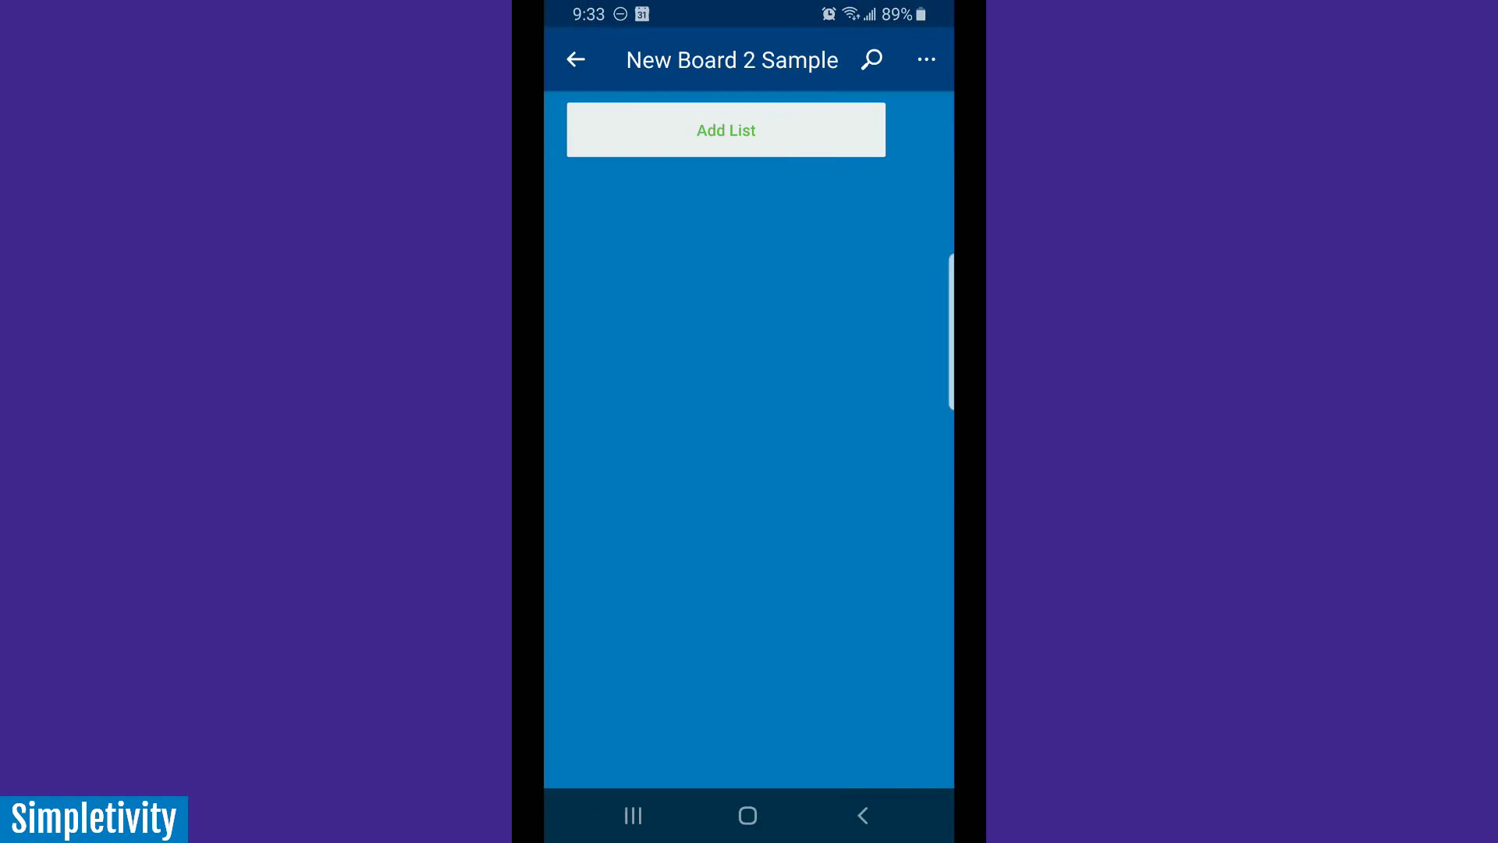
- Set the Kerem Suer jellyfish photo as the board background in board settings
left_click(926, 61)
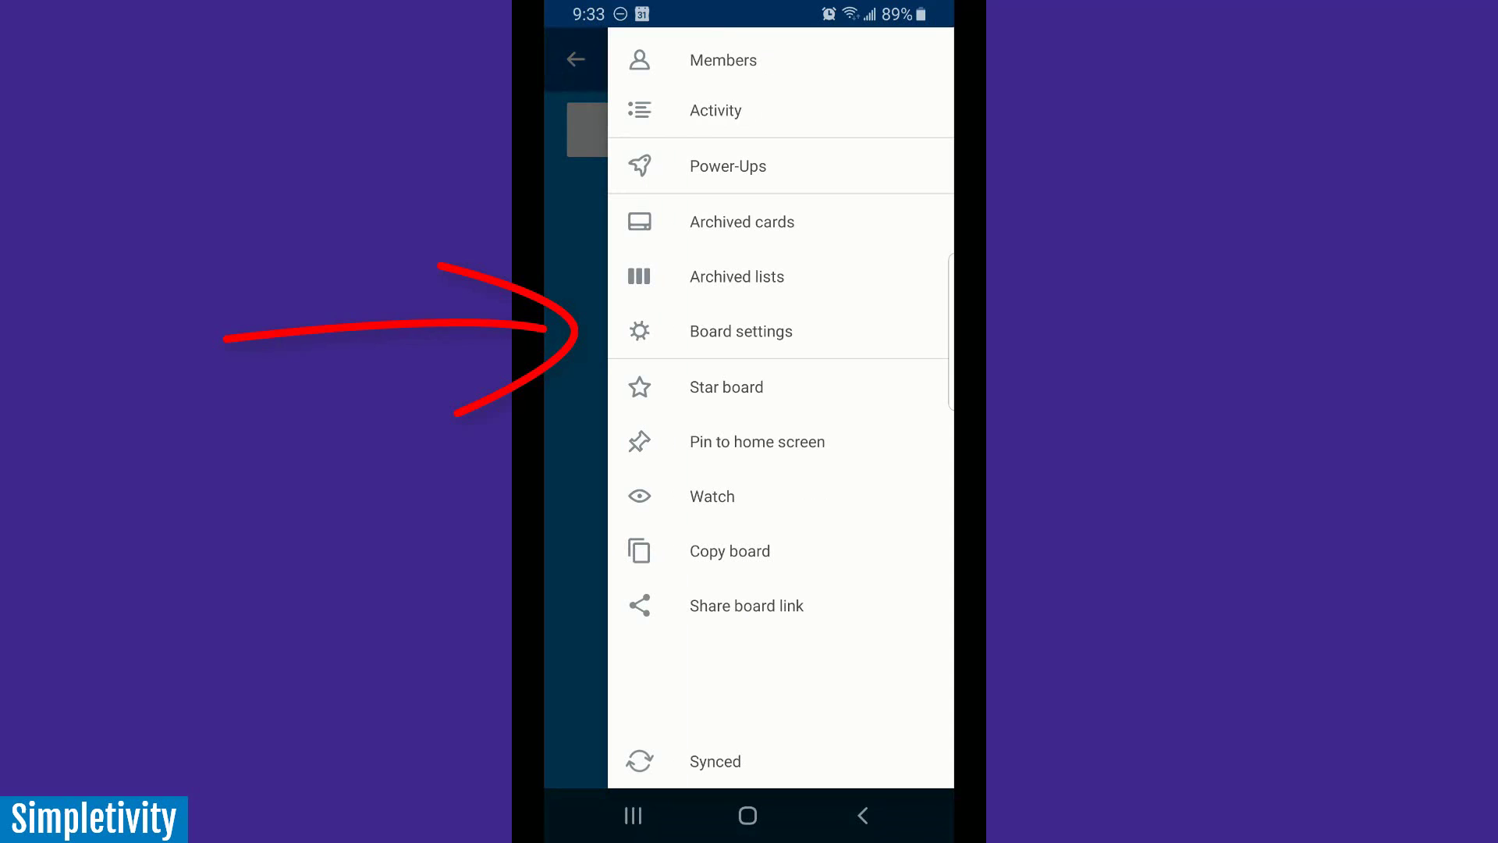
left_click(742, 331)
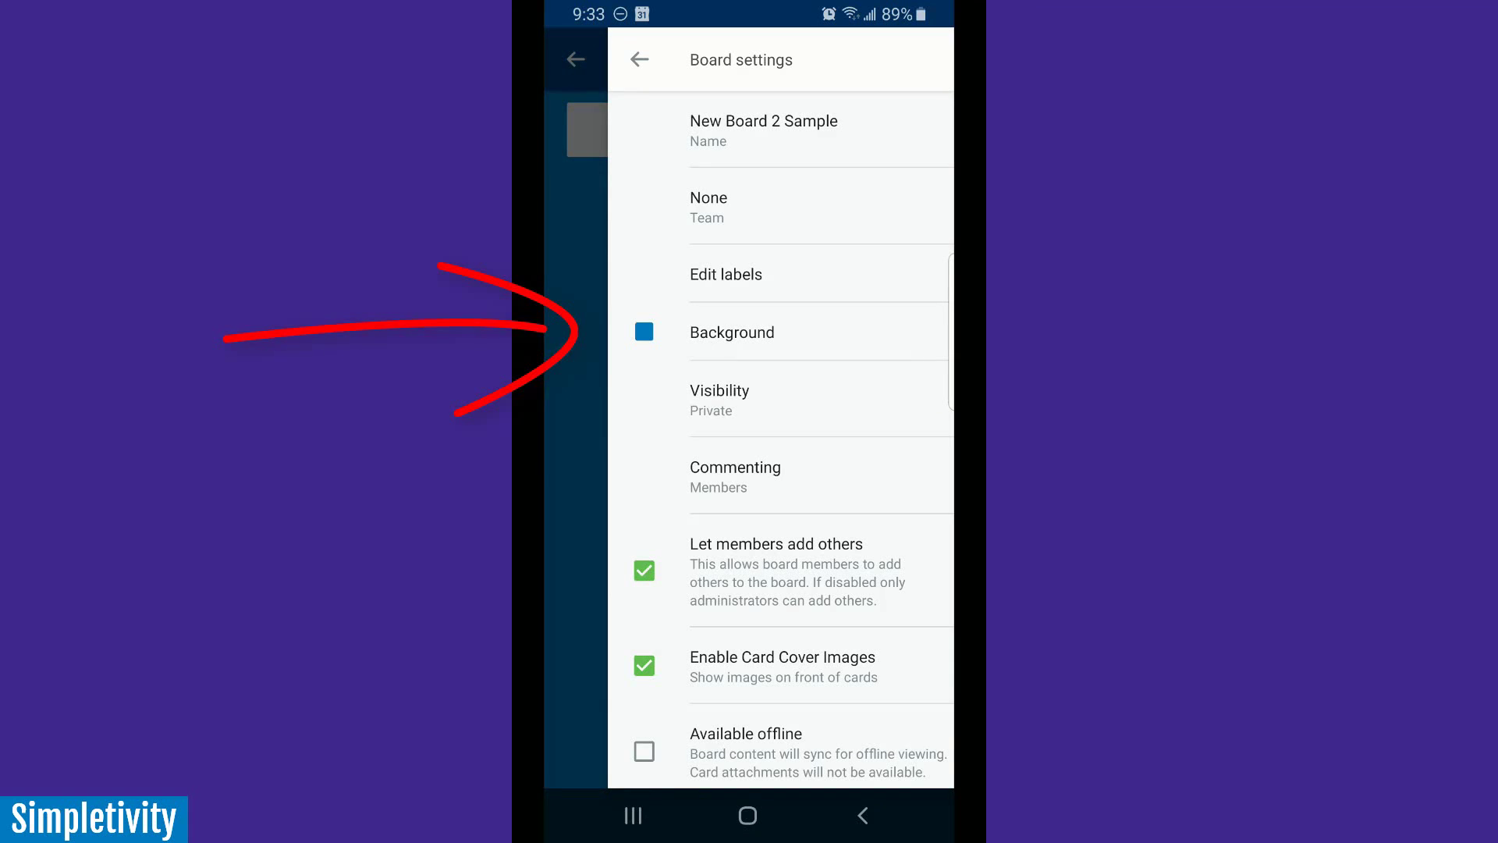
left_click(732, 332)
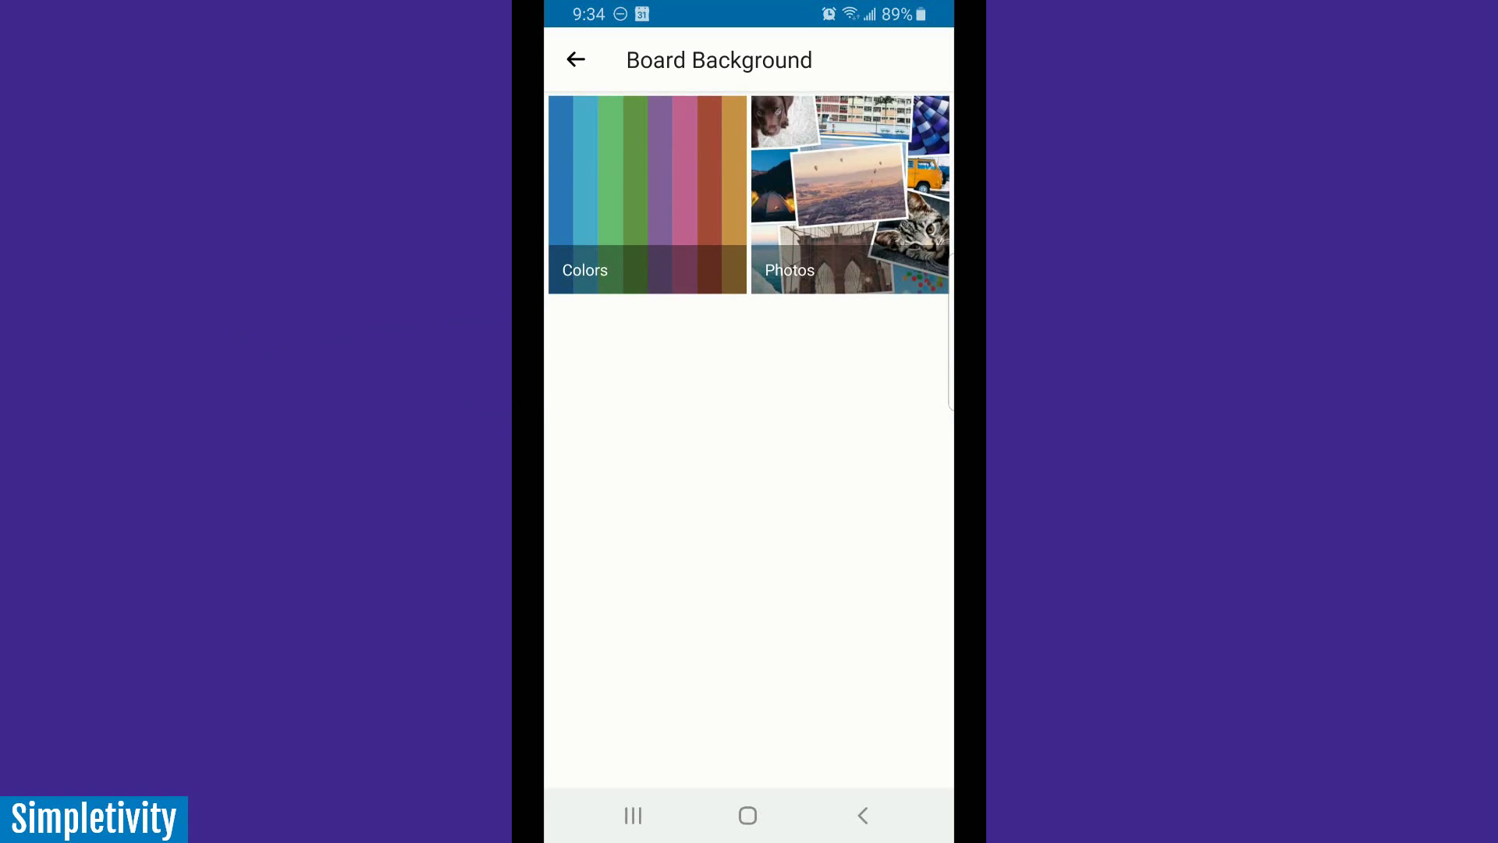
left_click(850, 194)
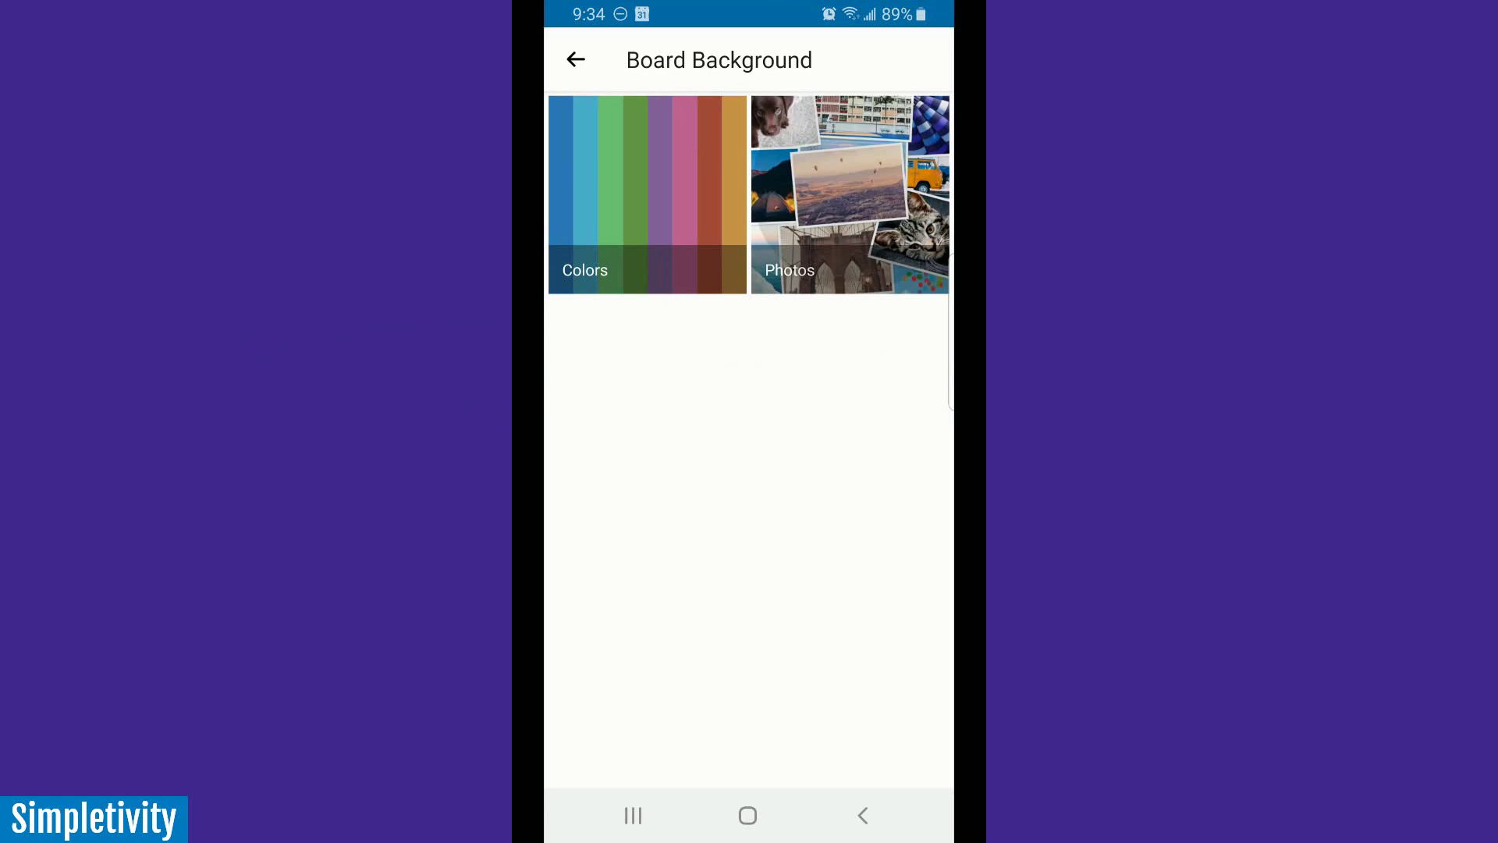
scroll(749, 468, "down", 5)
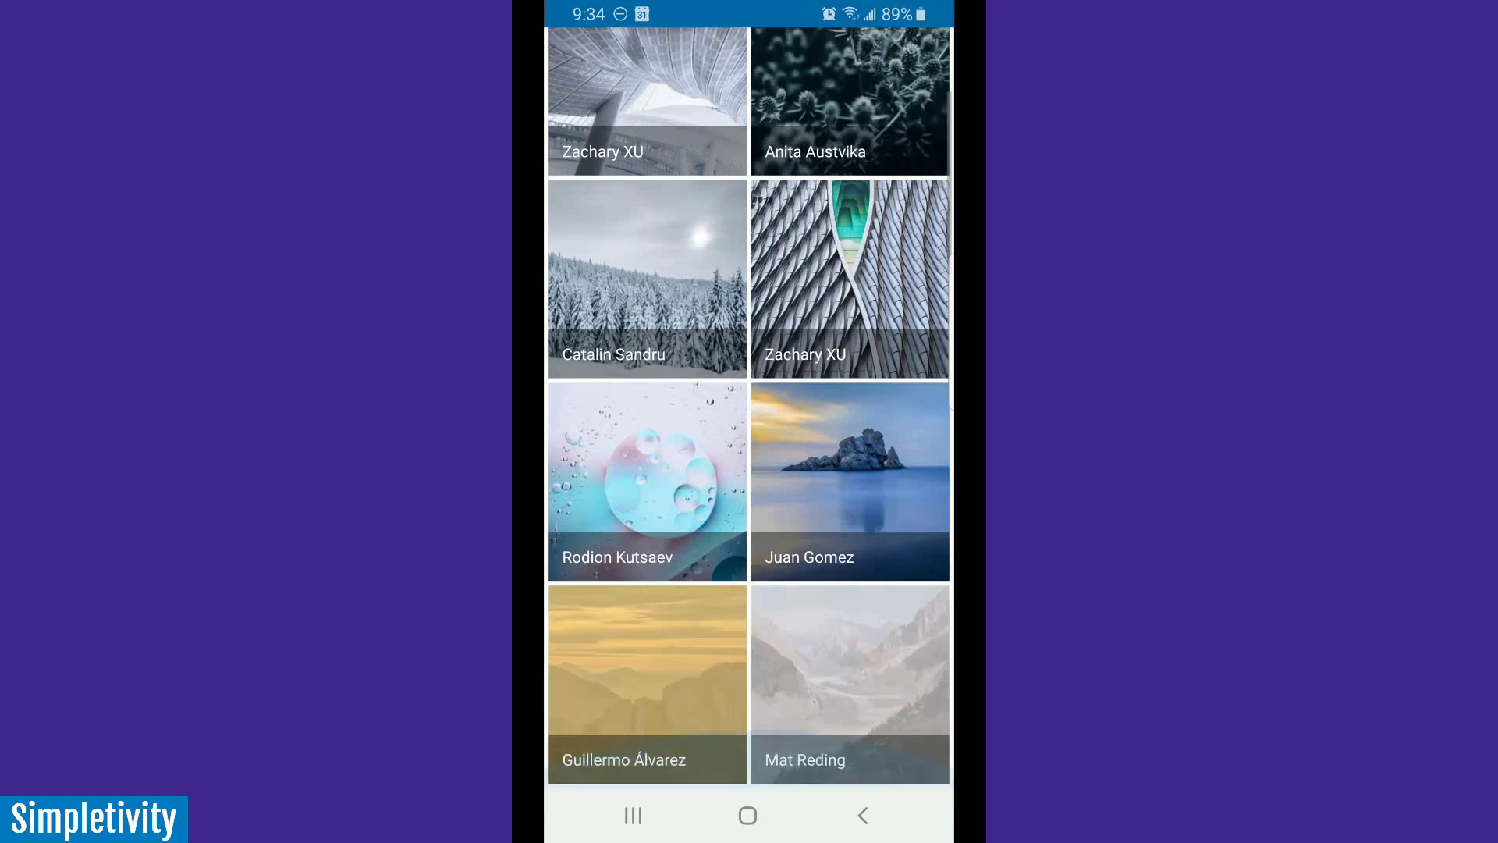
scroll(750, 469, "down", 5)
scroll(749, 468, "down", 5)
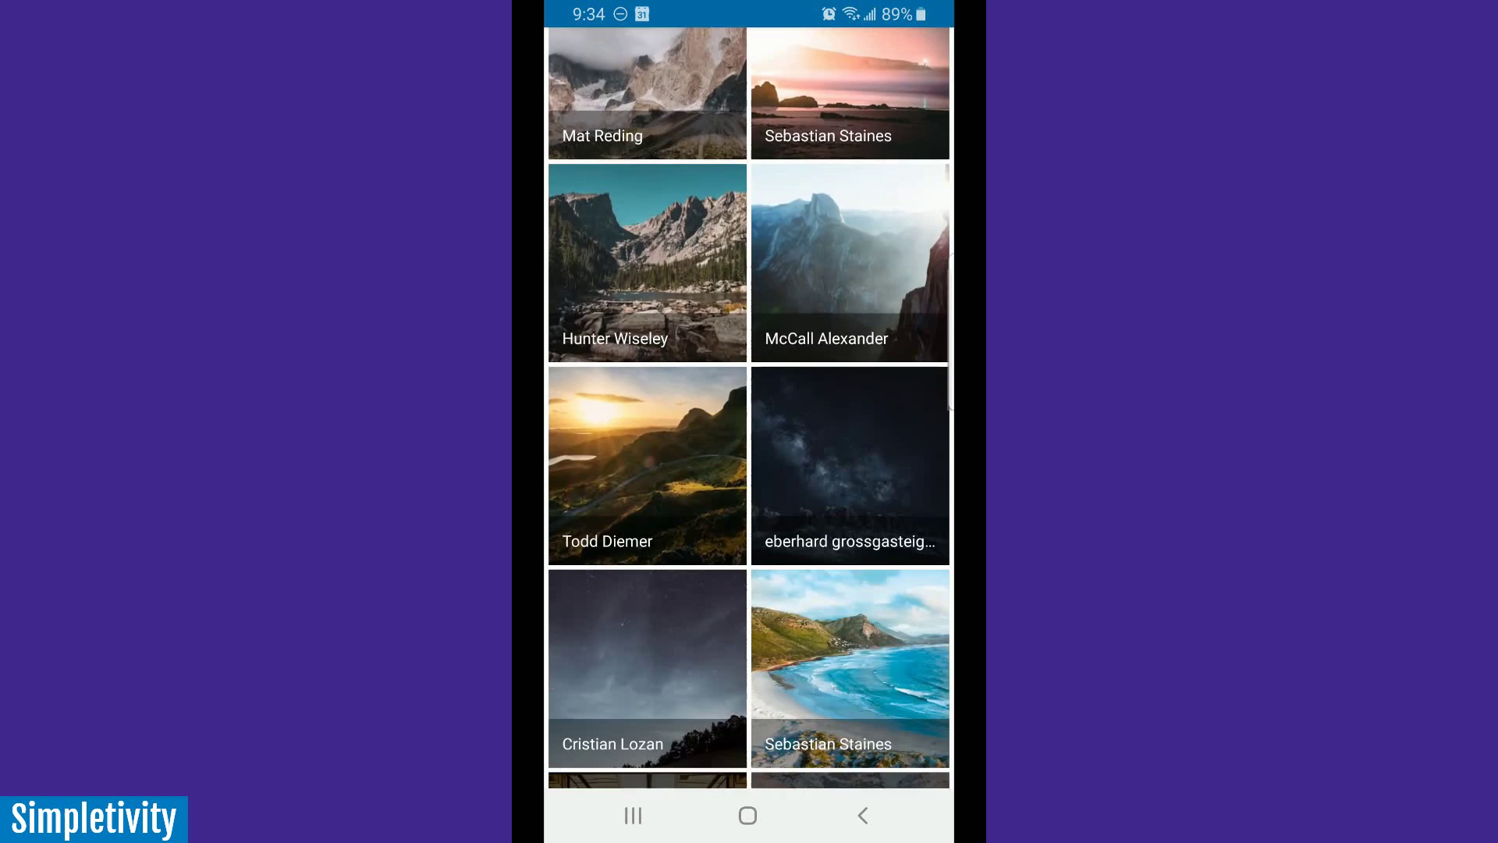
scroll(750, 469, "down", 5)
scroll(750, 469, "down", 4)
scroll(750, 469, "up", 2)
scroll(750, 468, "up", 5)
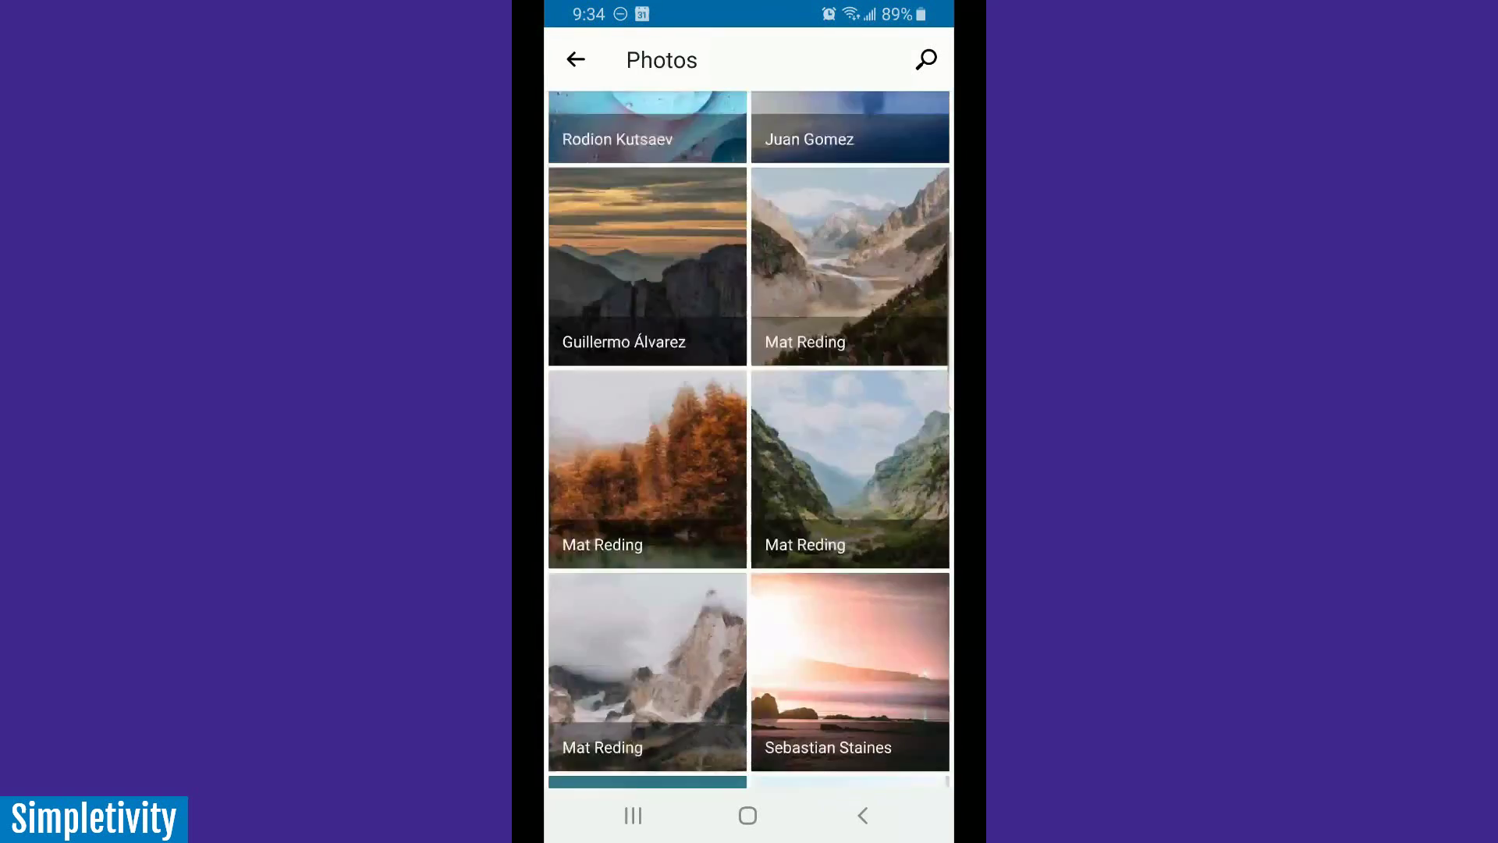
scroll(749, 468, "up", 4)
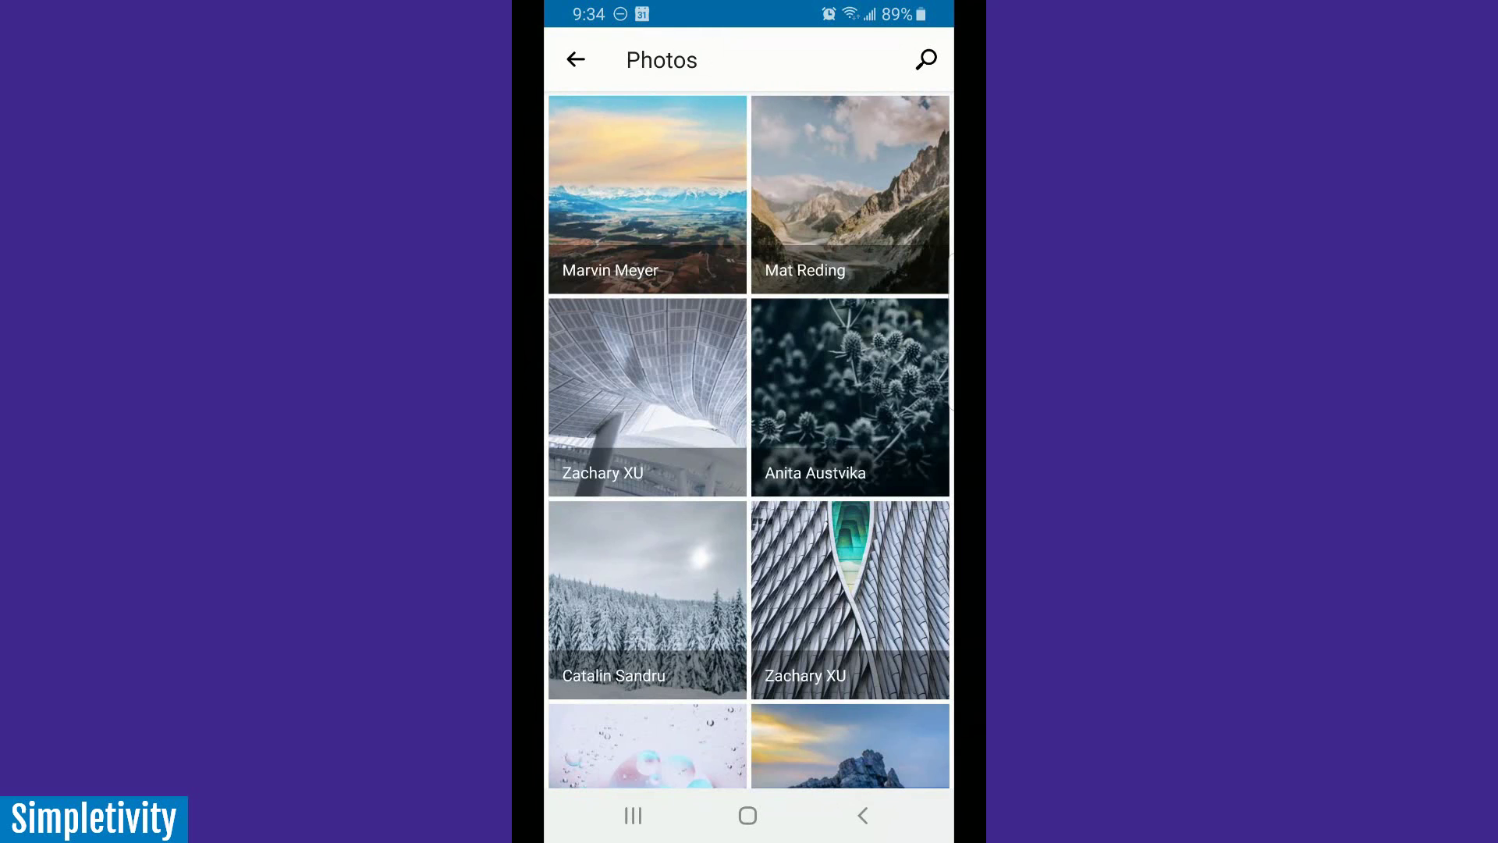
scroll(749, 470, "down", 5)
scroll(750, 468, "down", 4)
scroll(750, 468, "down", 3)
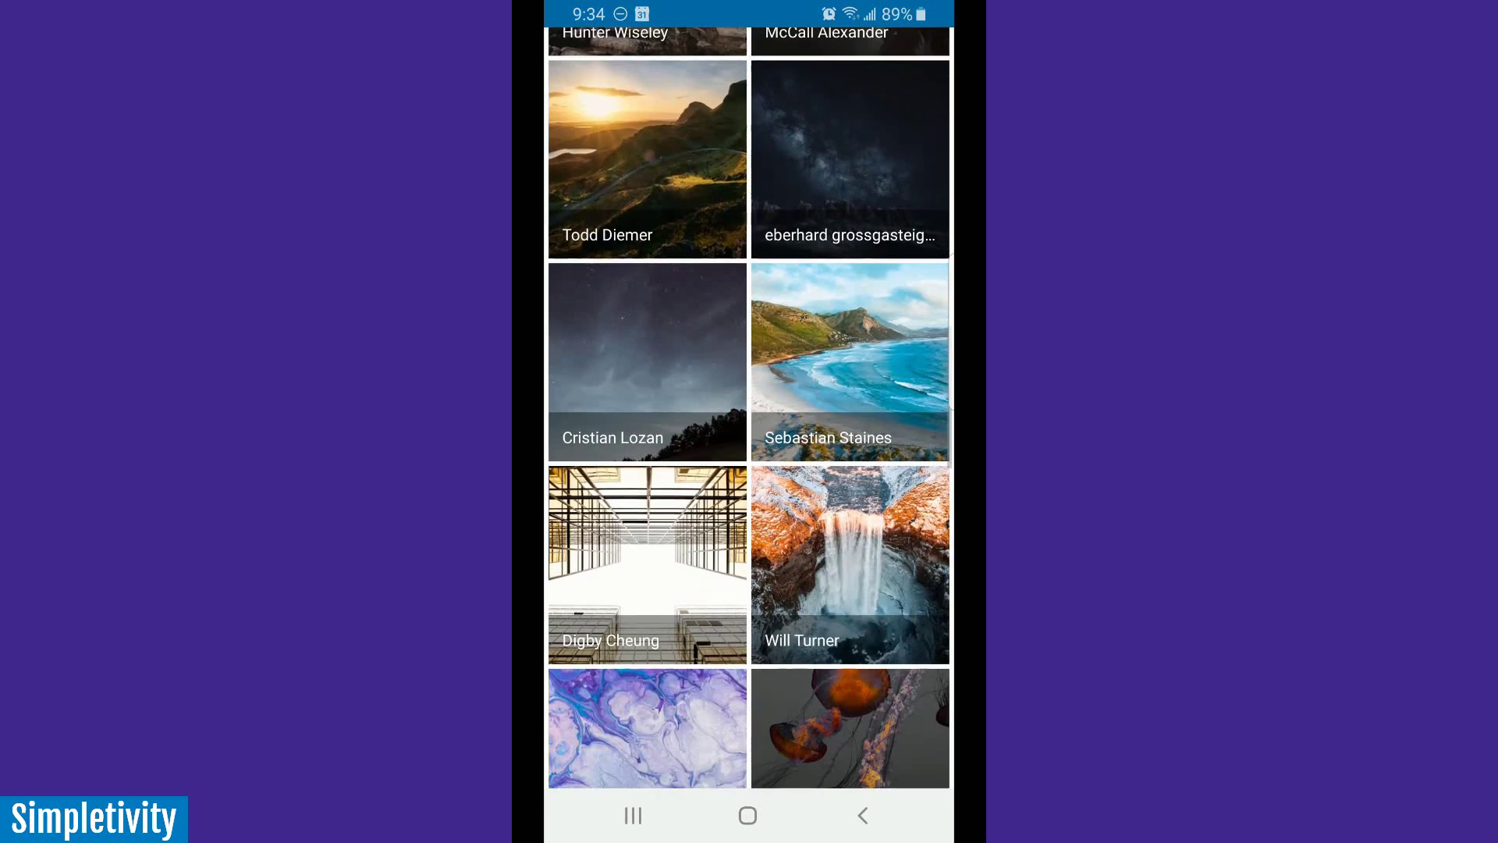
scroll(750, 469, "down", 2)
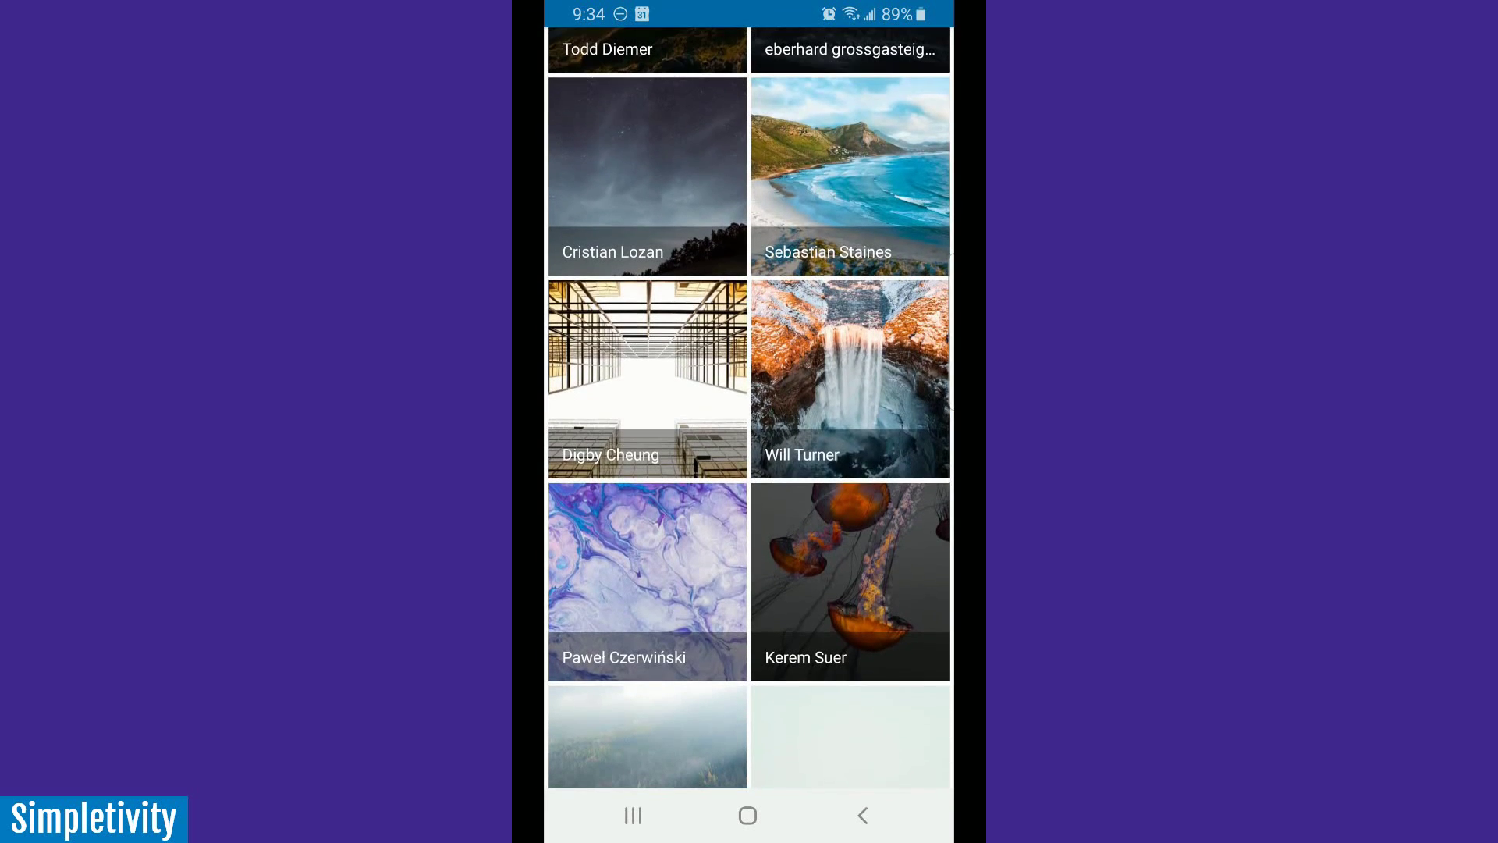
scroll(749, 469, "down", 2)
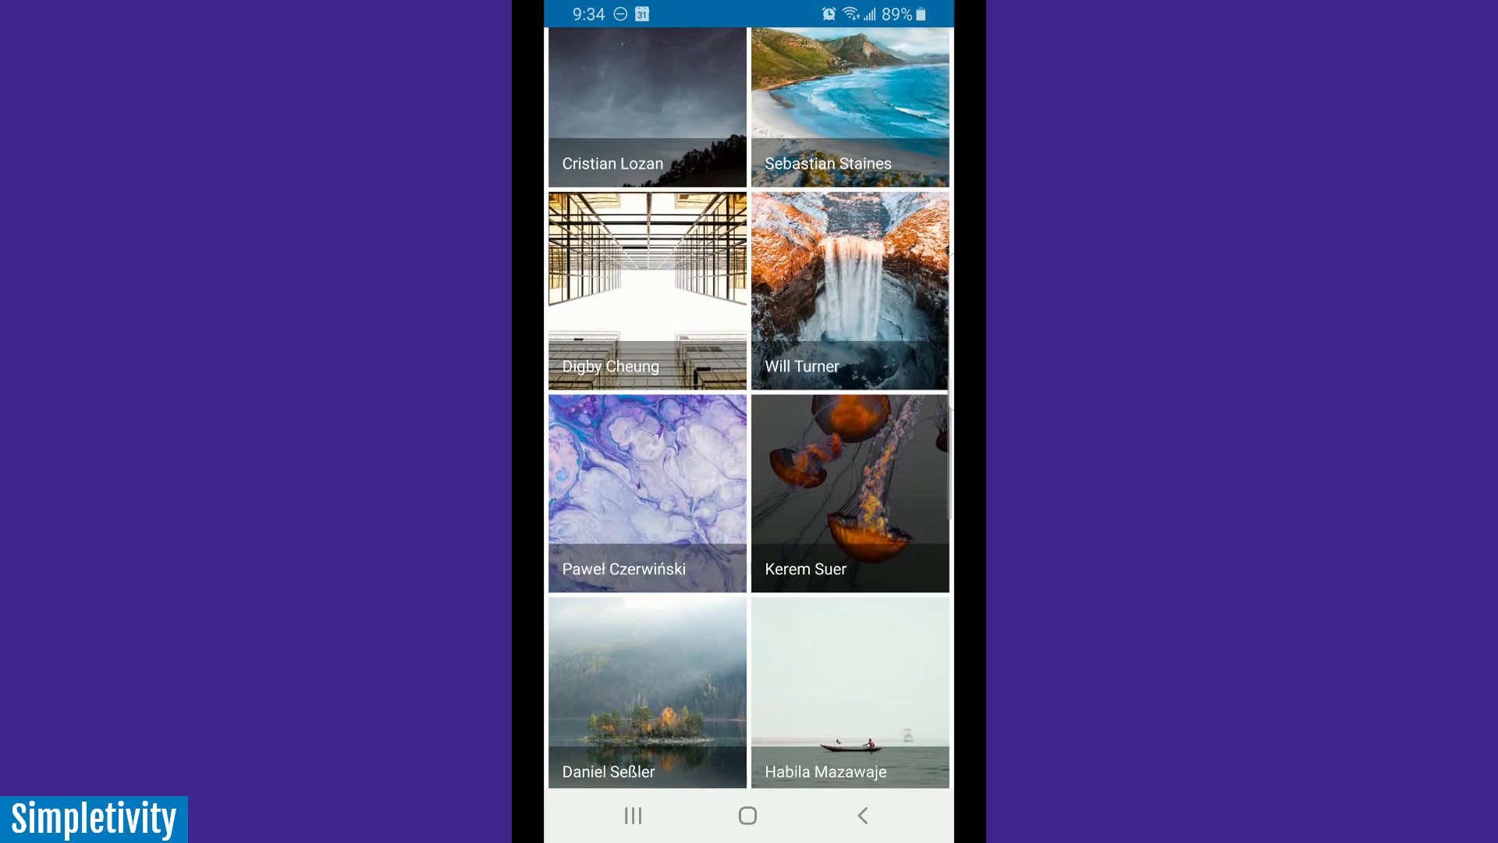
left_click(850, 480)
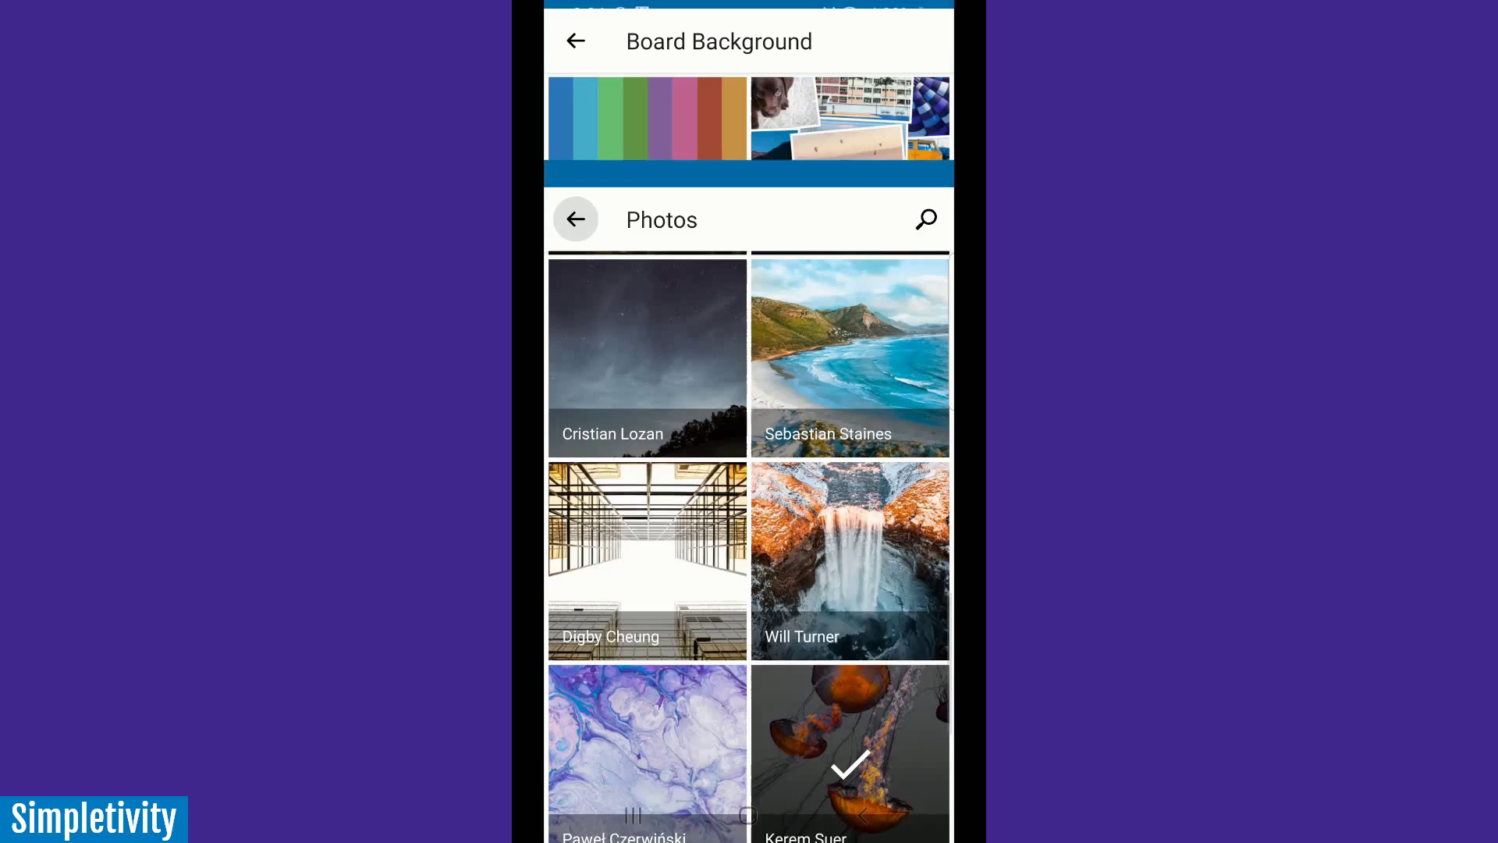
- Back out to the Boards list, briefly reopen New Board 2 Sample, and return
left_click(573, 60)
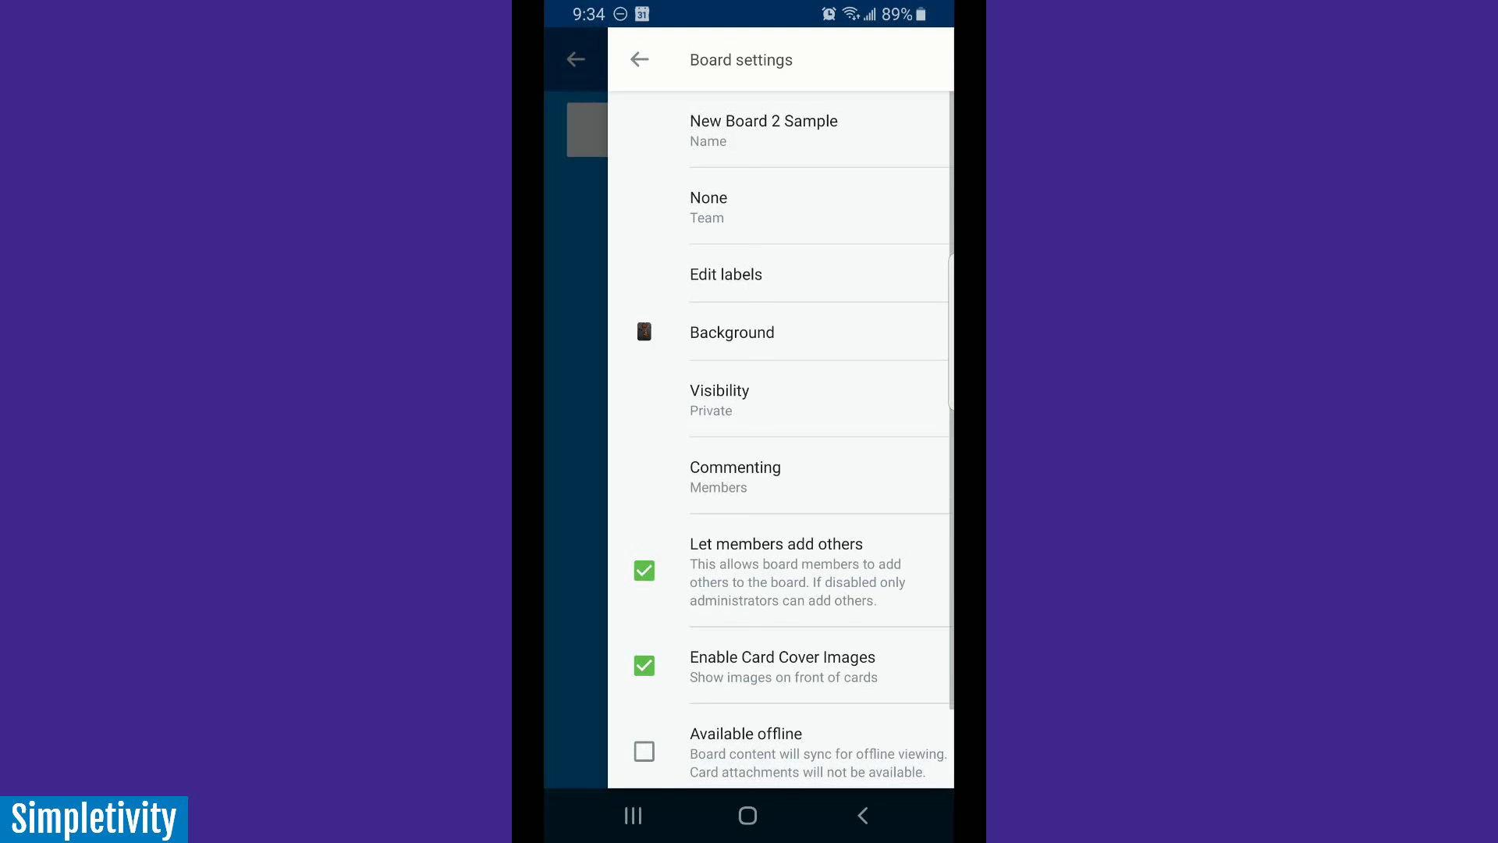
left_click(573, 60)
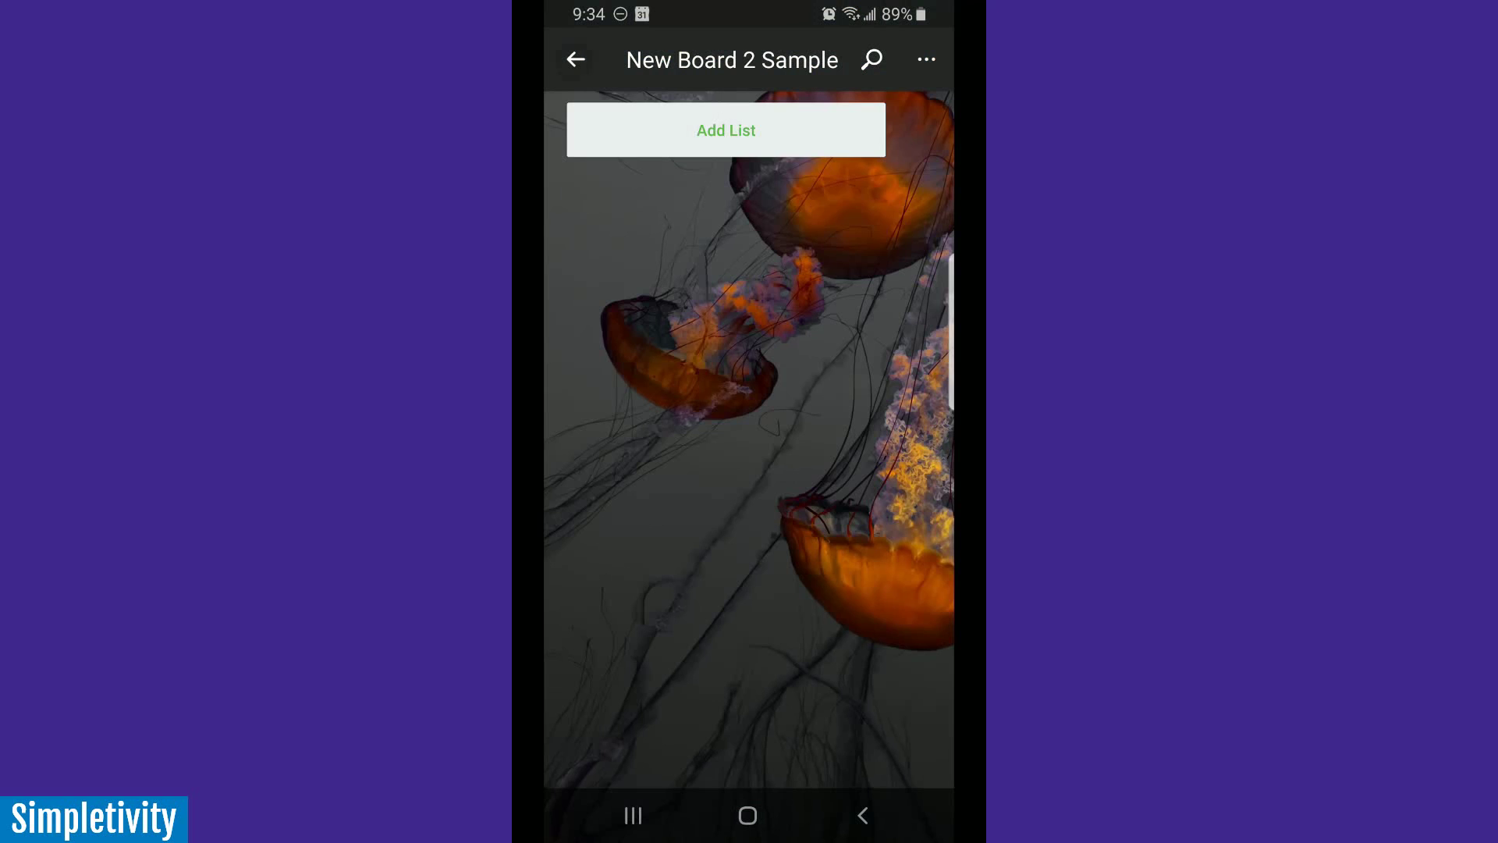
left_click(575, 59)
scroll(750, 469, "down", 2)
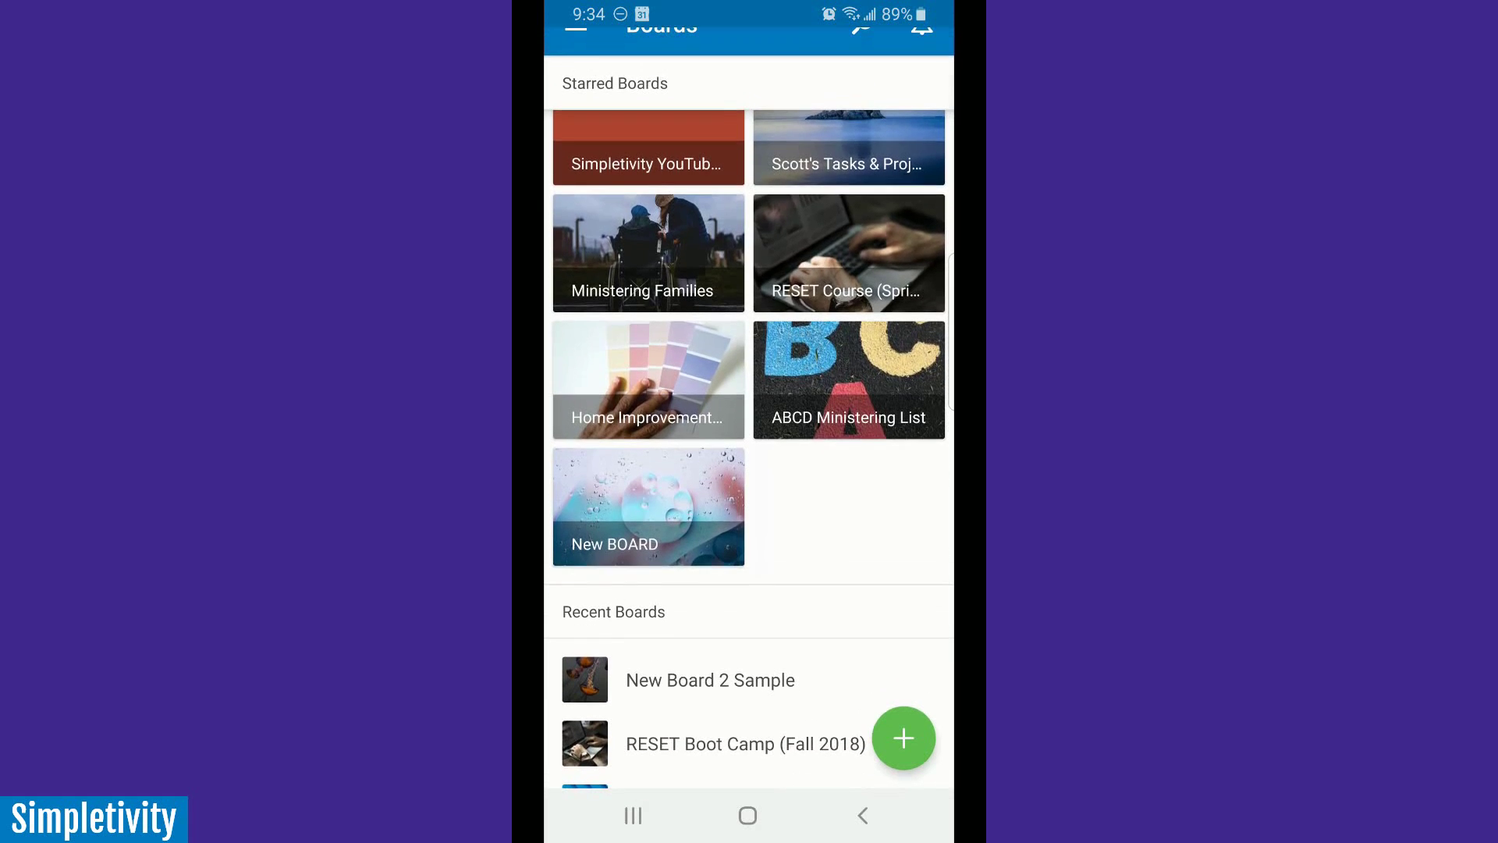
scroll(750, 469, "up", 1)
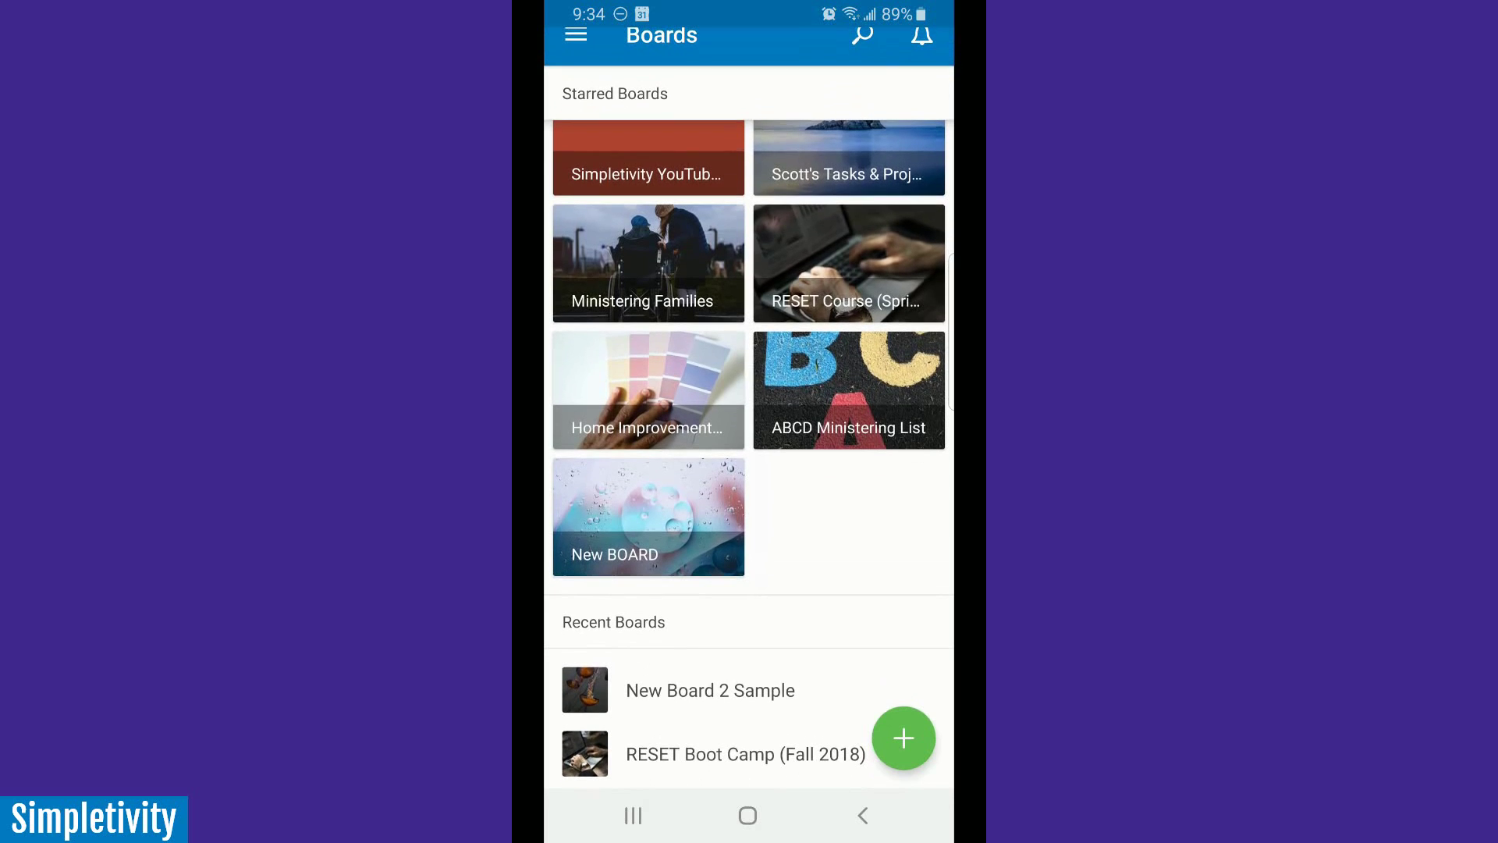
left_click(711, 680)
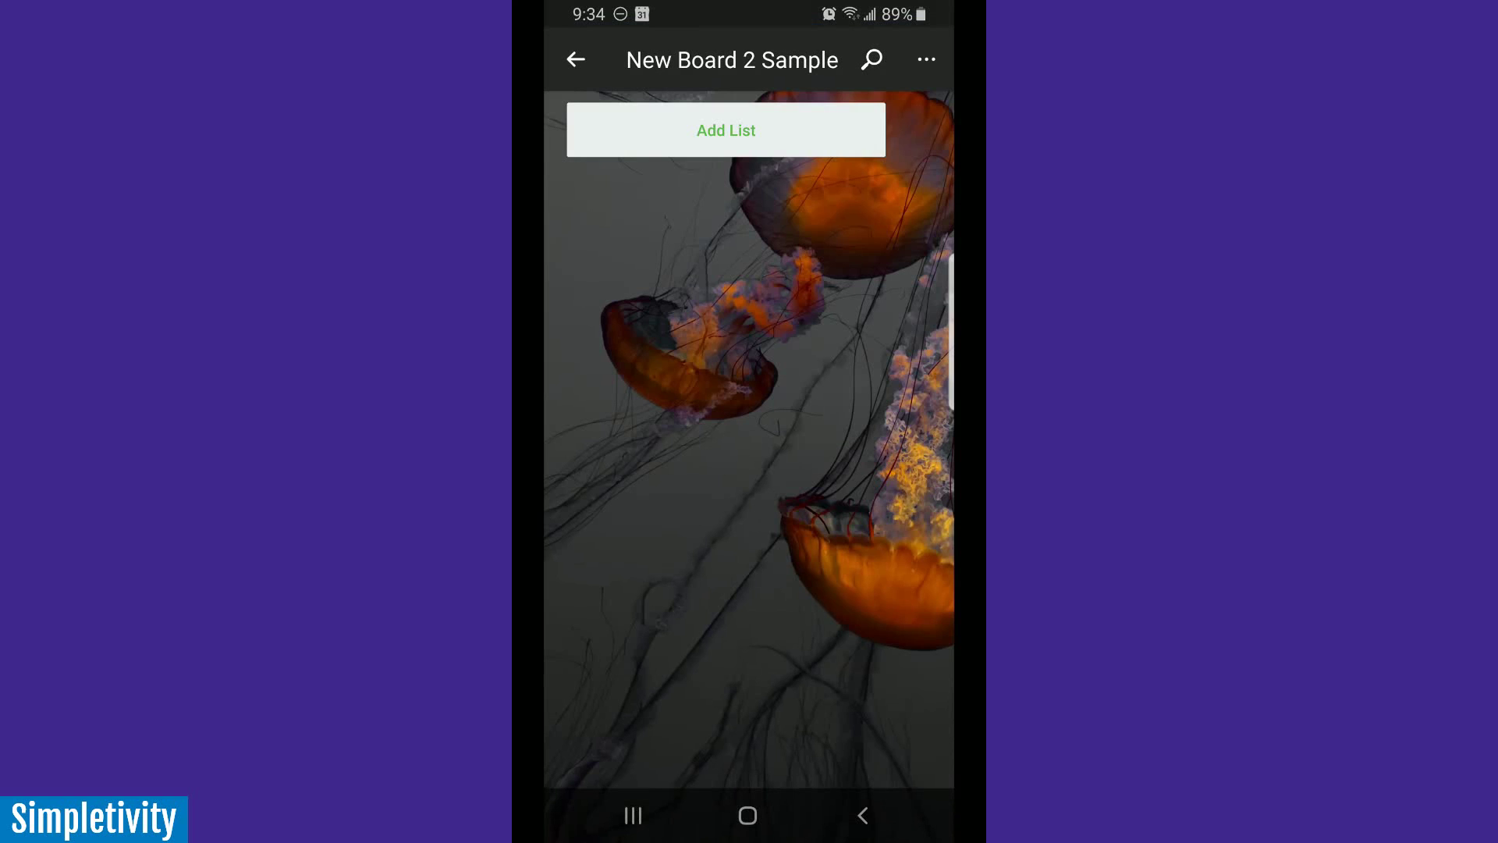
left_click(575, 60)
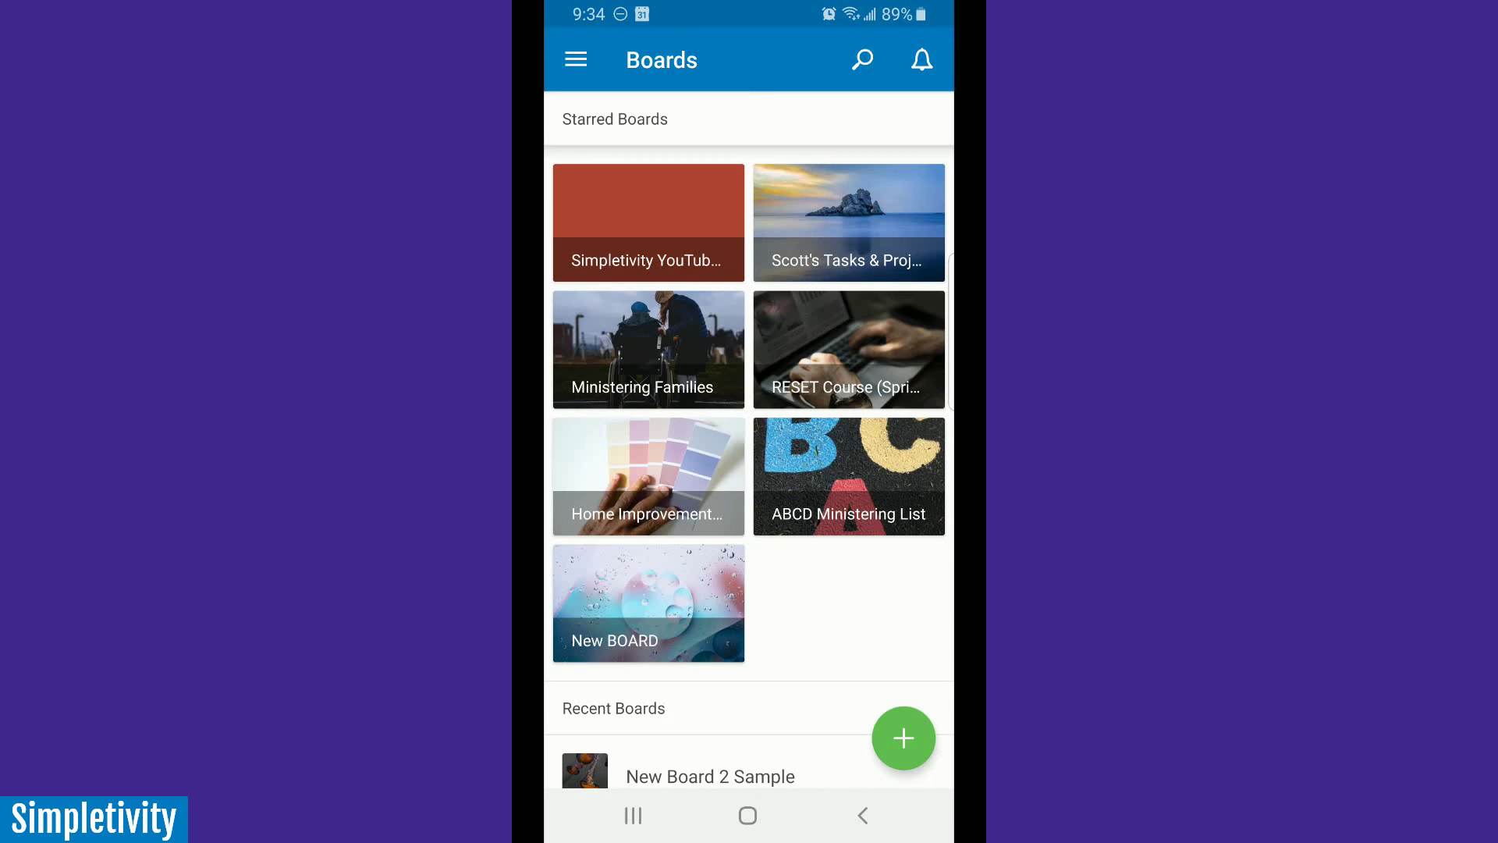
scroll(750, 423, "down", 1)
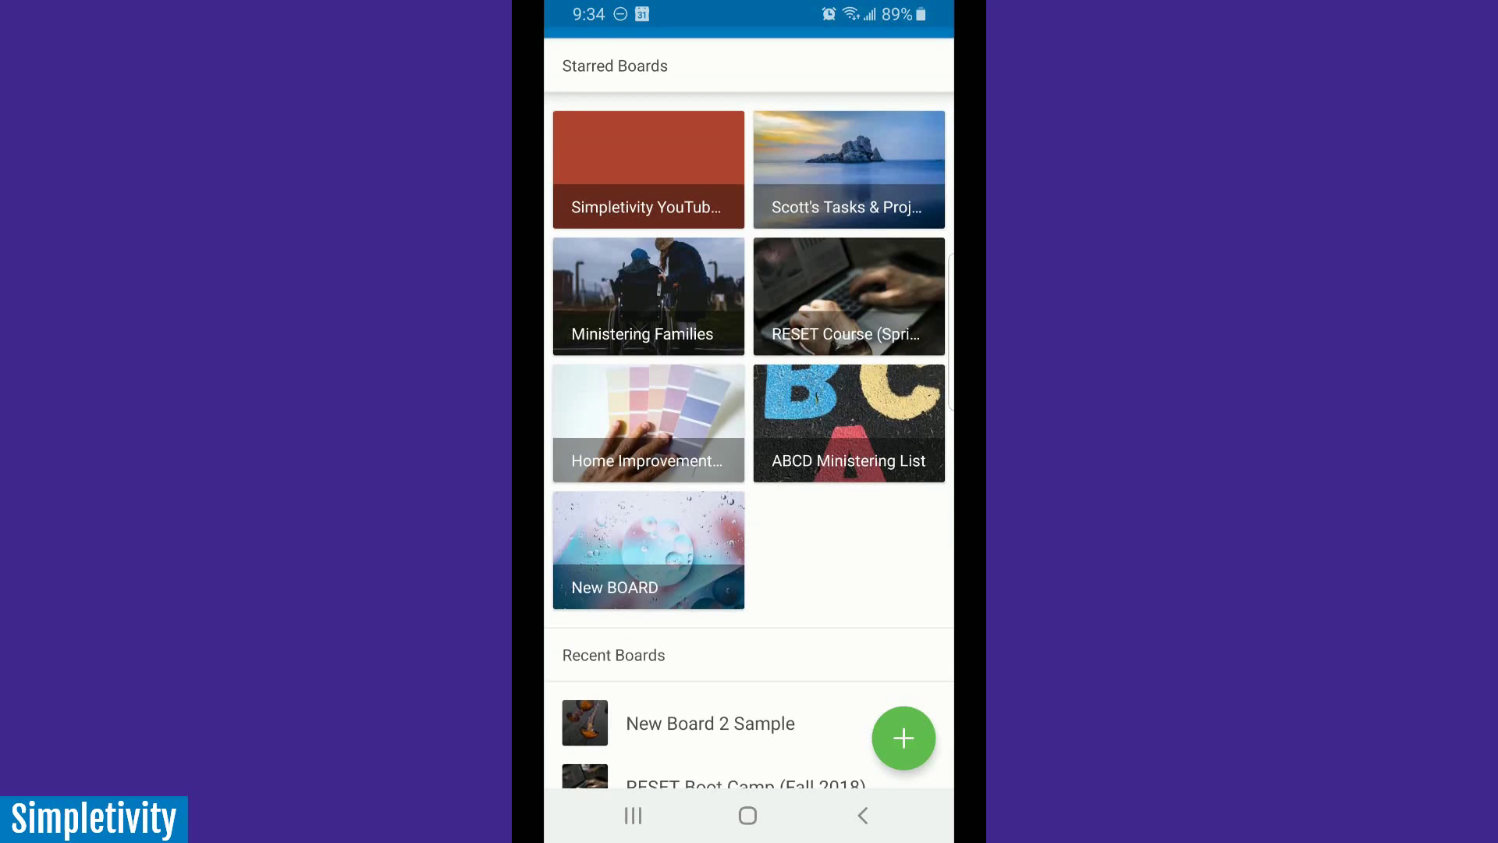
- Star New Board 2 Sample from its overflow menu and return to the Boards list
left_click(710, 723)
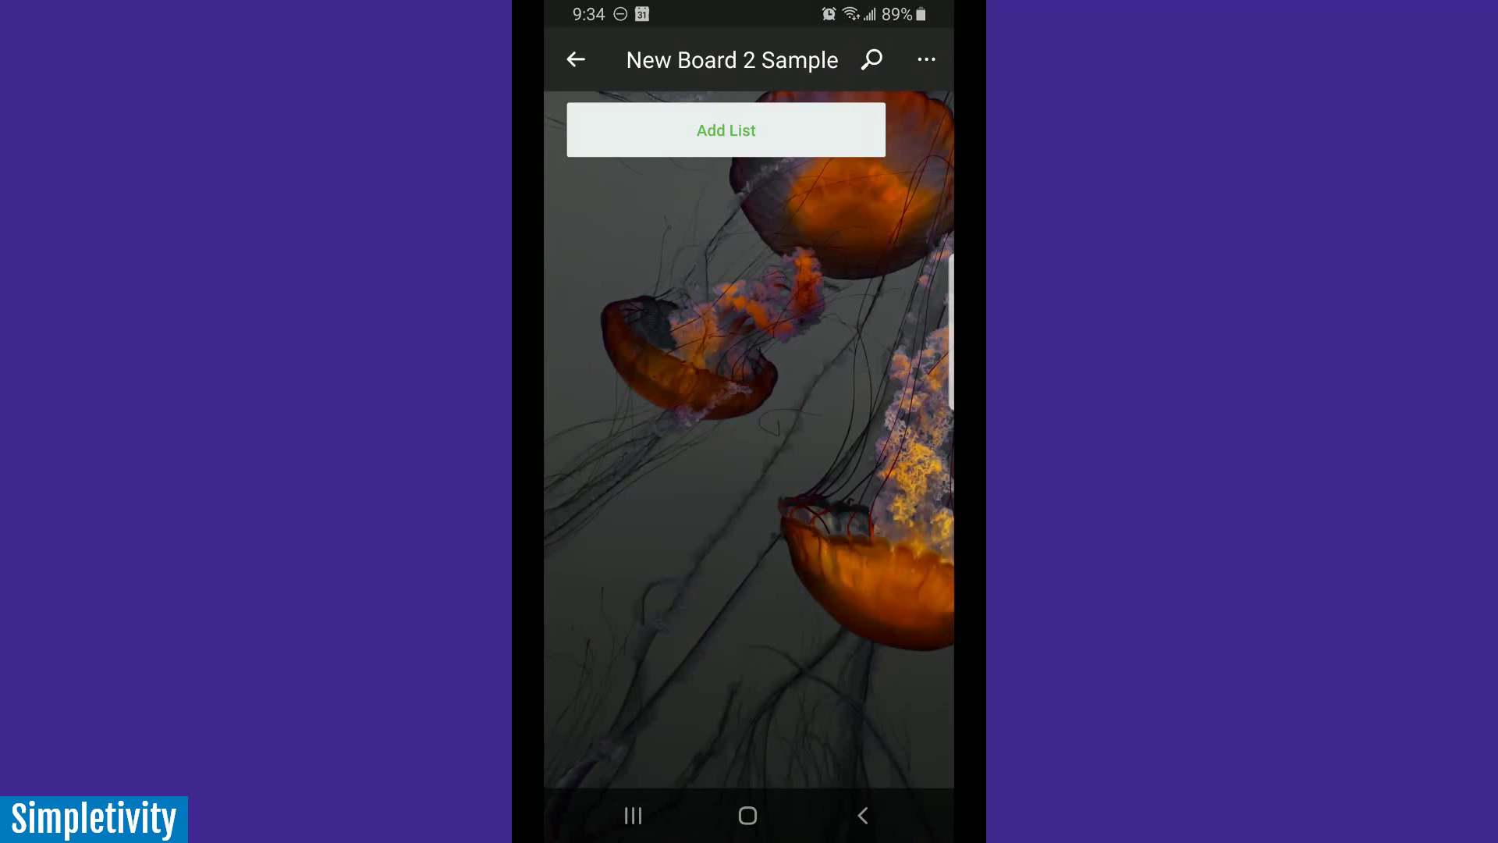
left_click(925, 61)
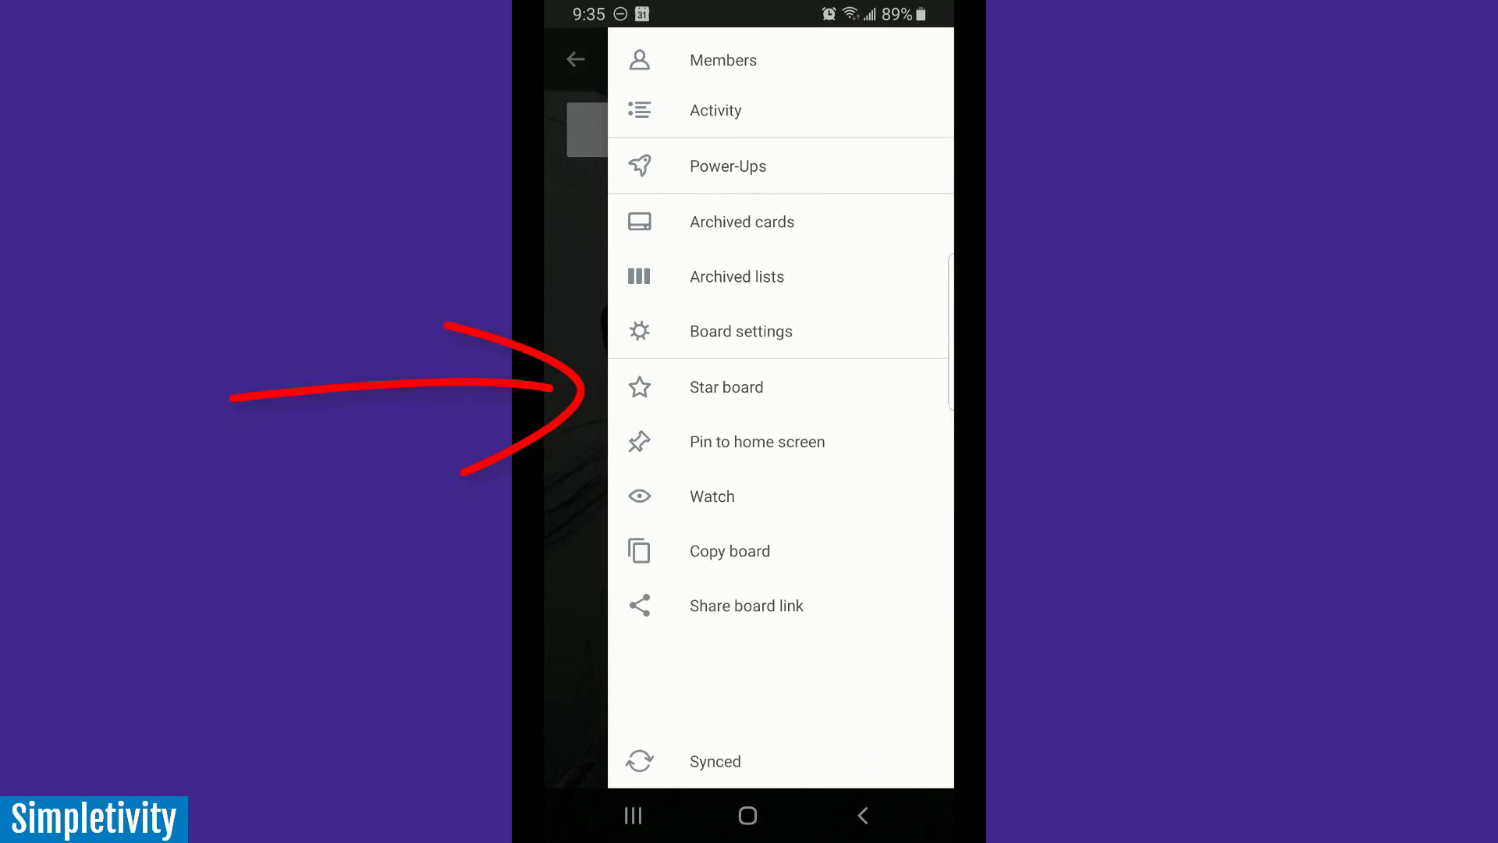
left_click(726, 388)
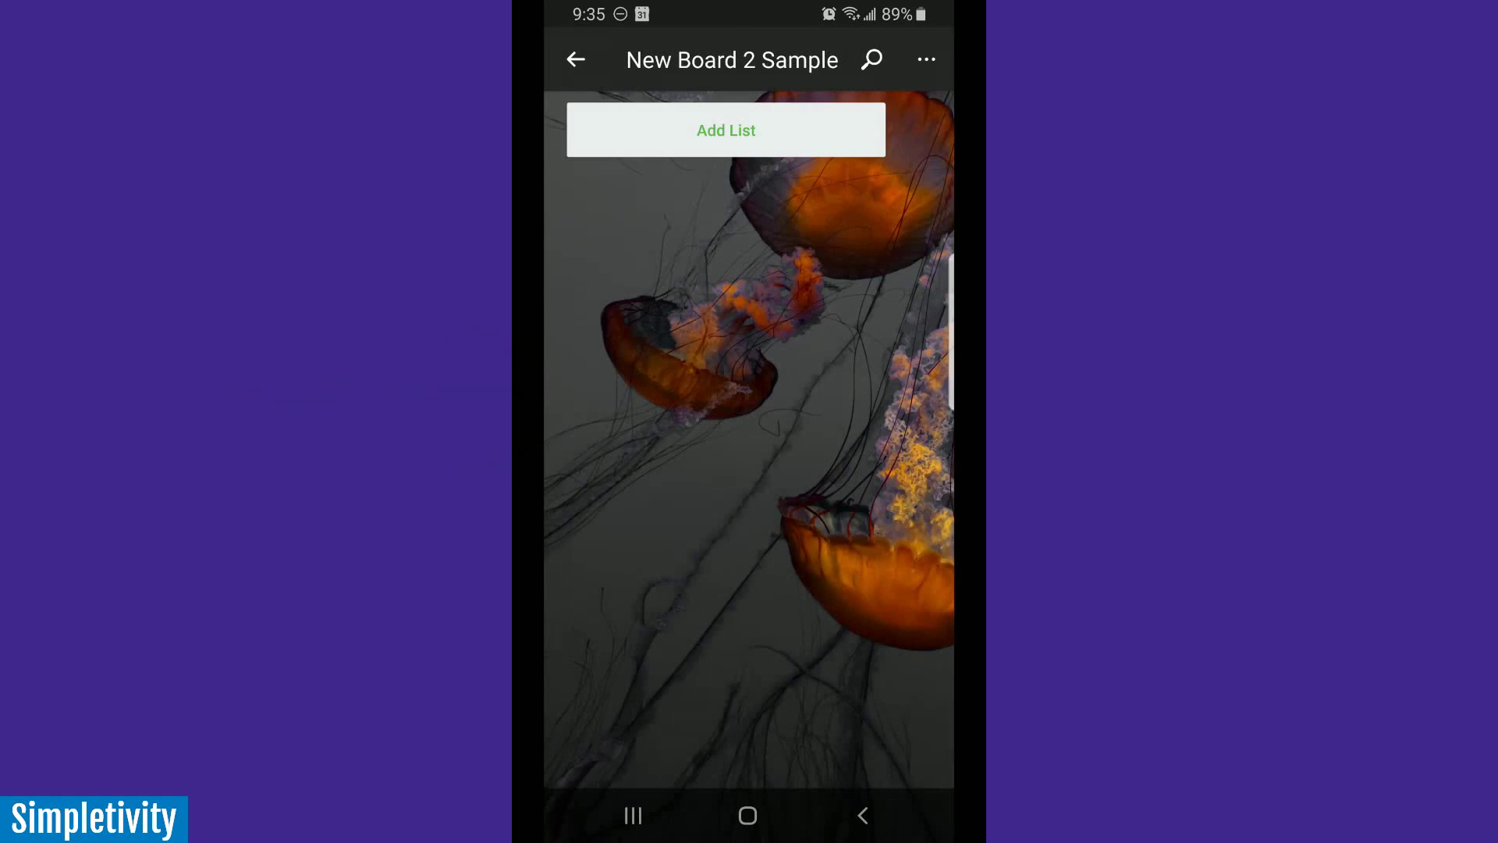
left_click(575, 60)
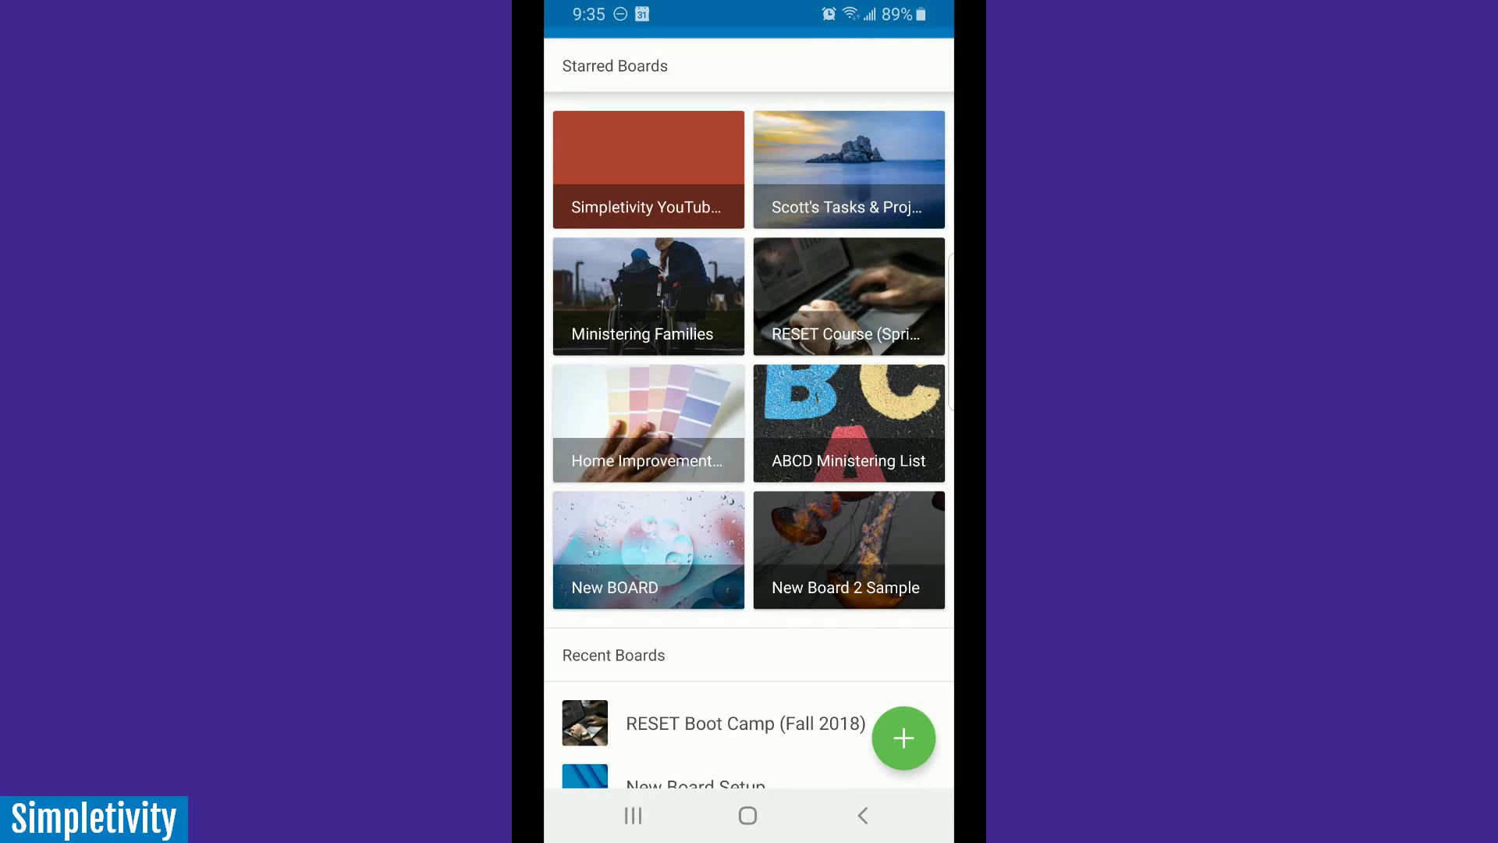
scroll(749, 423, "up", 2)
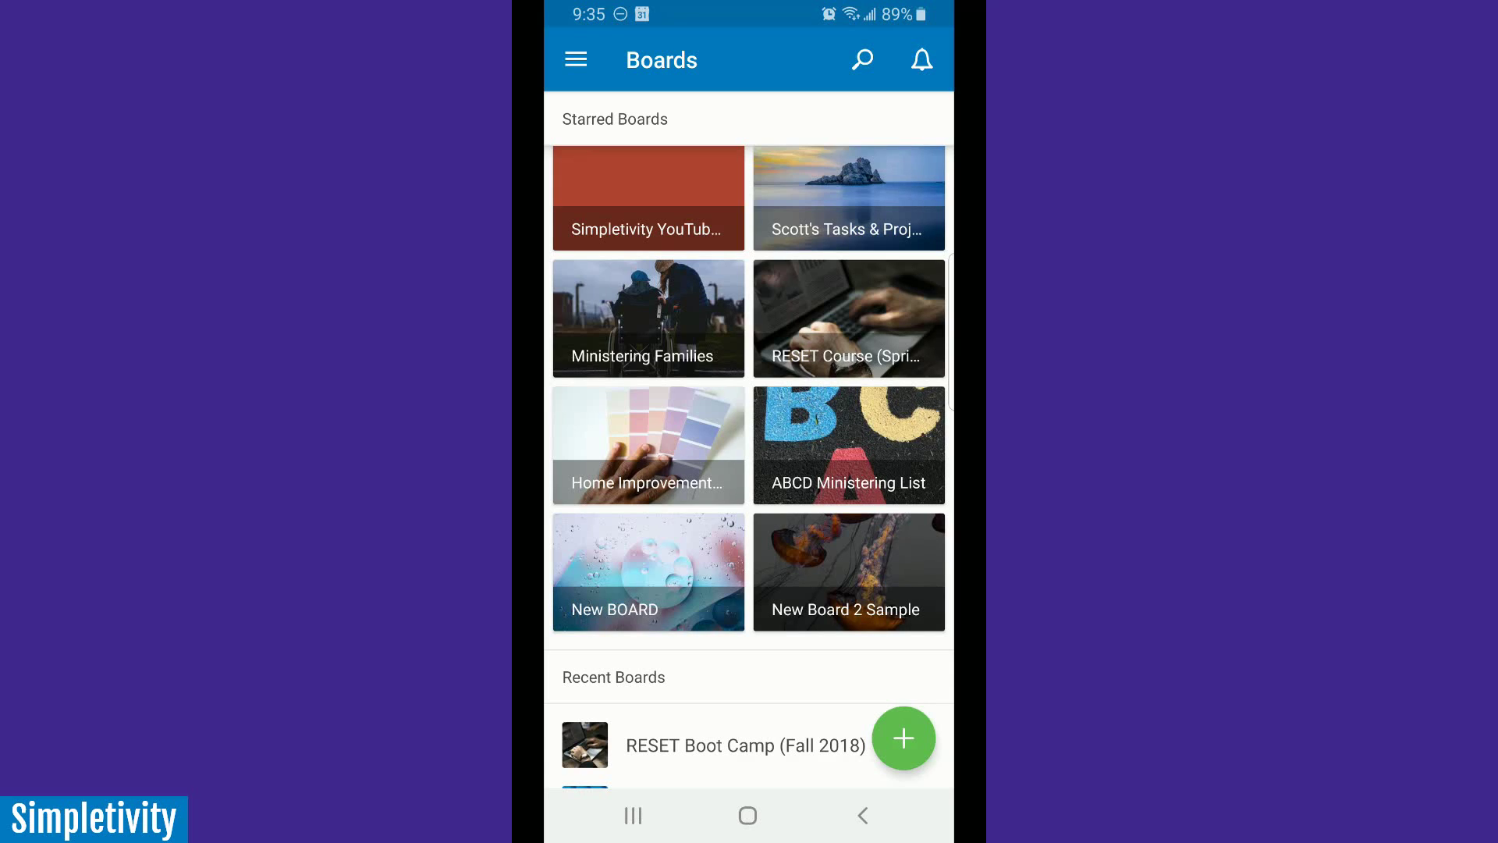
- Open Scott's Tasks & Projects board and filter its cards by 'task'
left_click(849, 197)
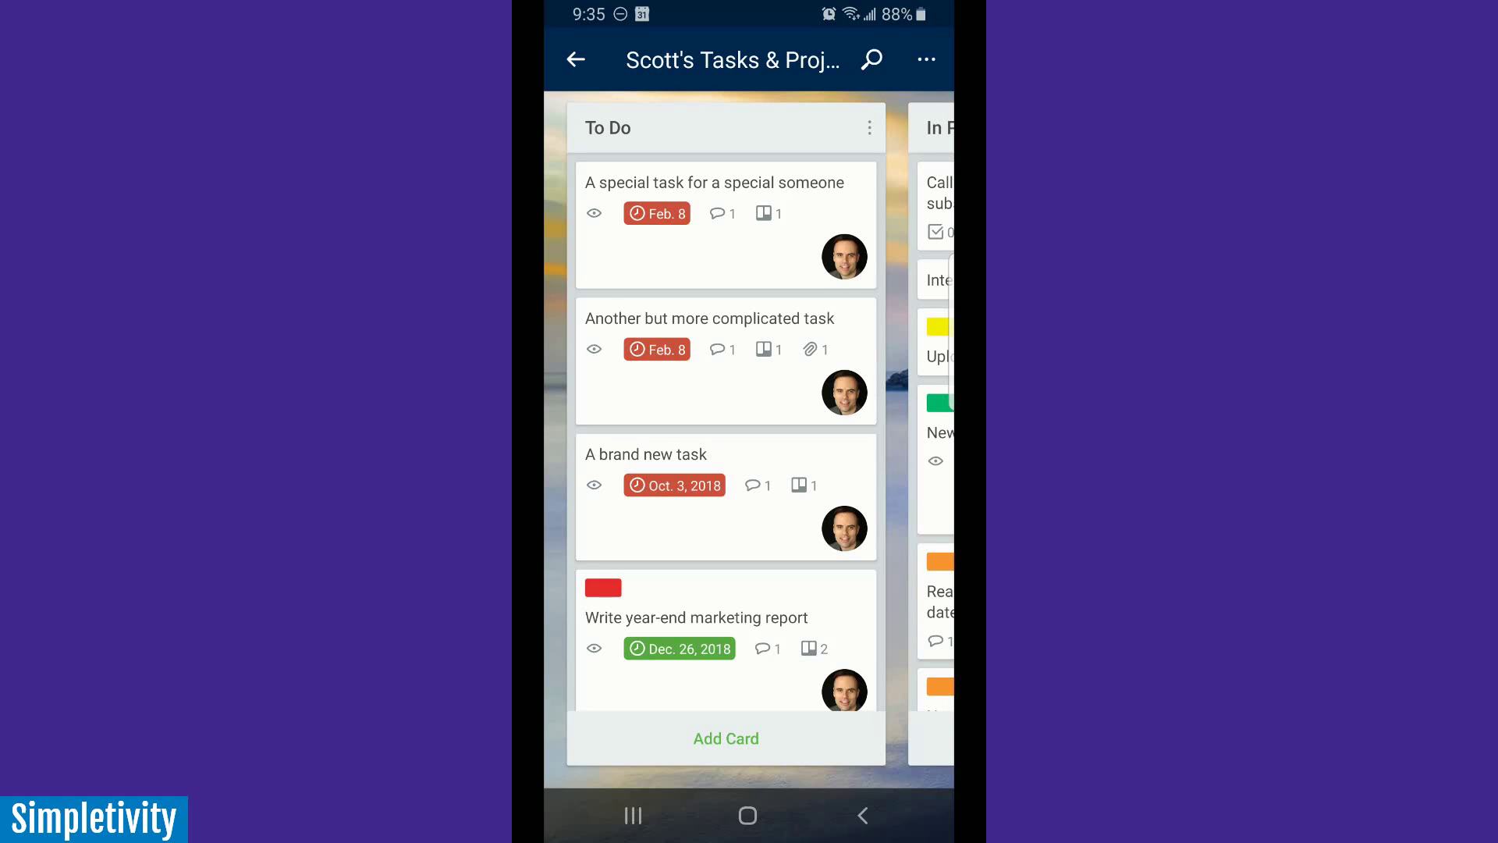
left_click(871, 59)
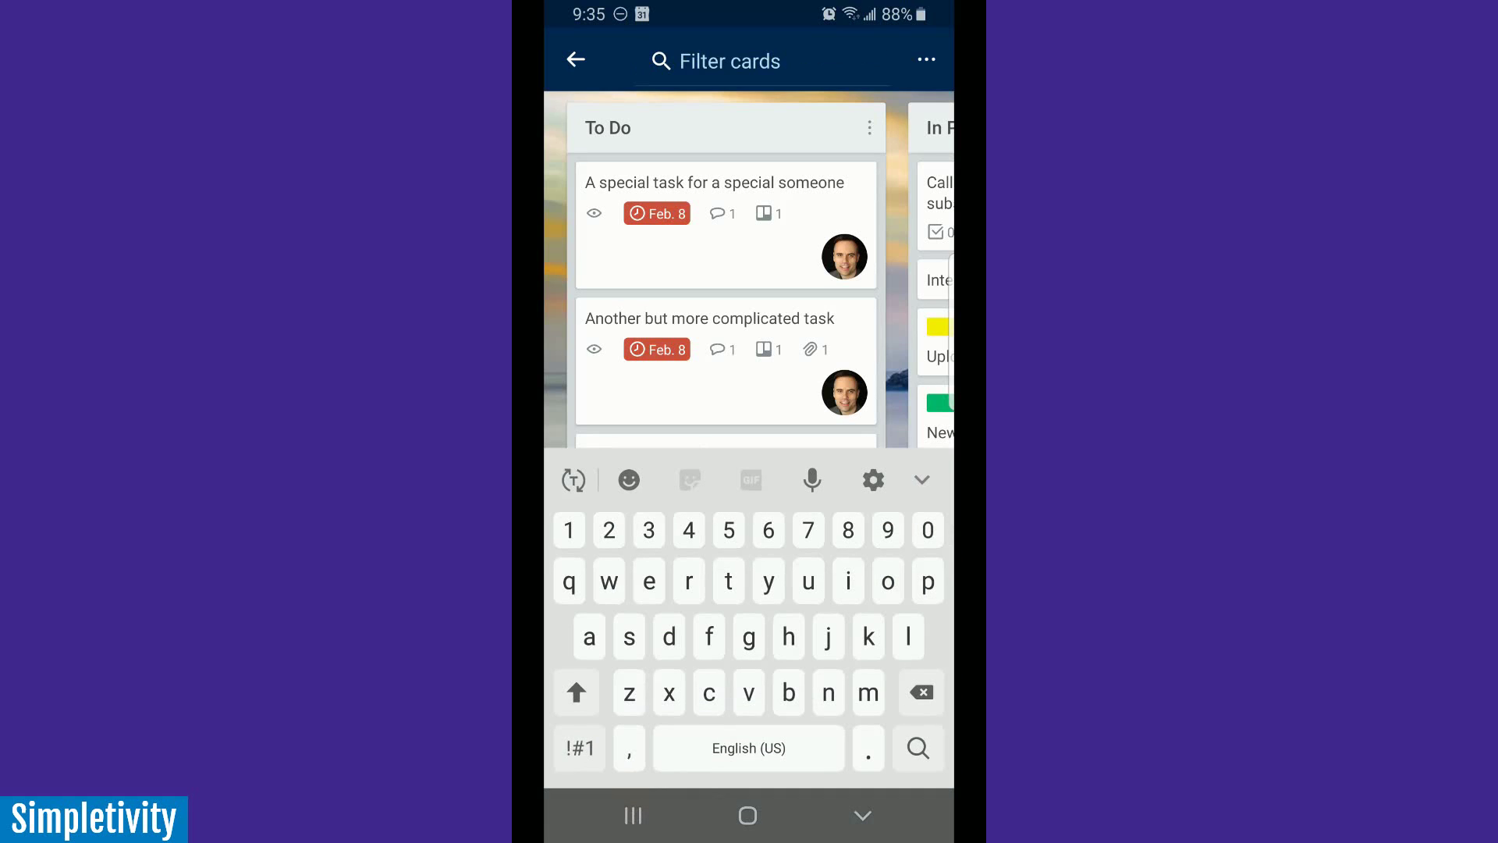
type("task")
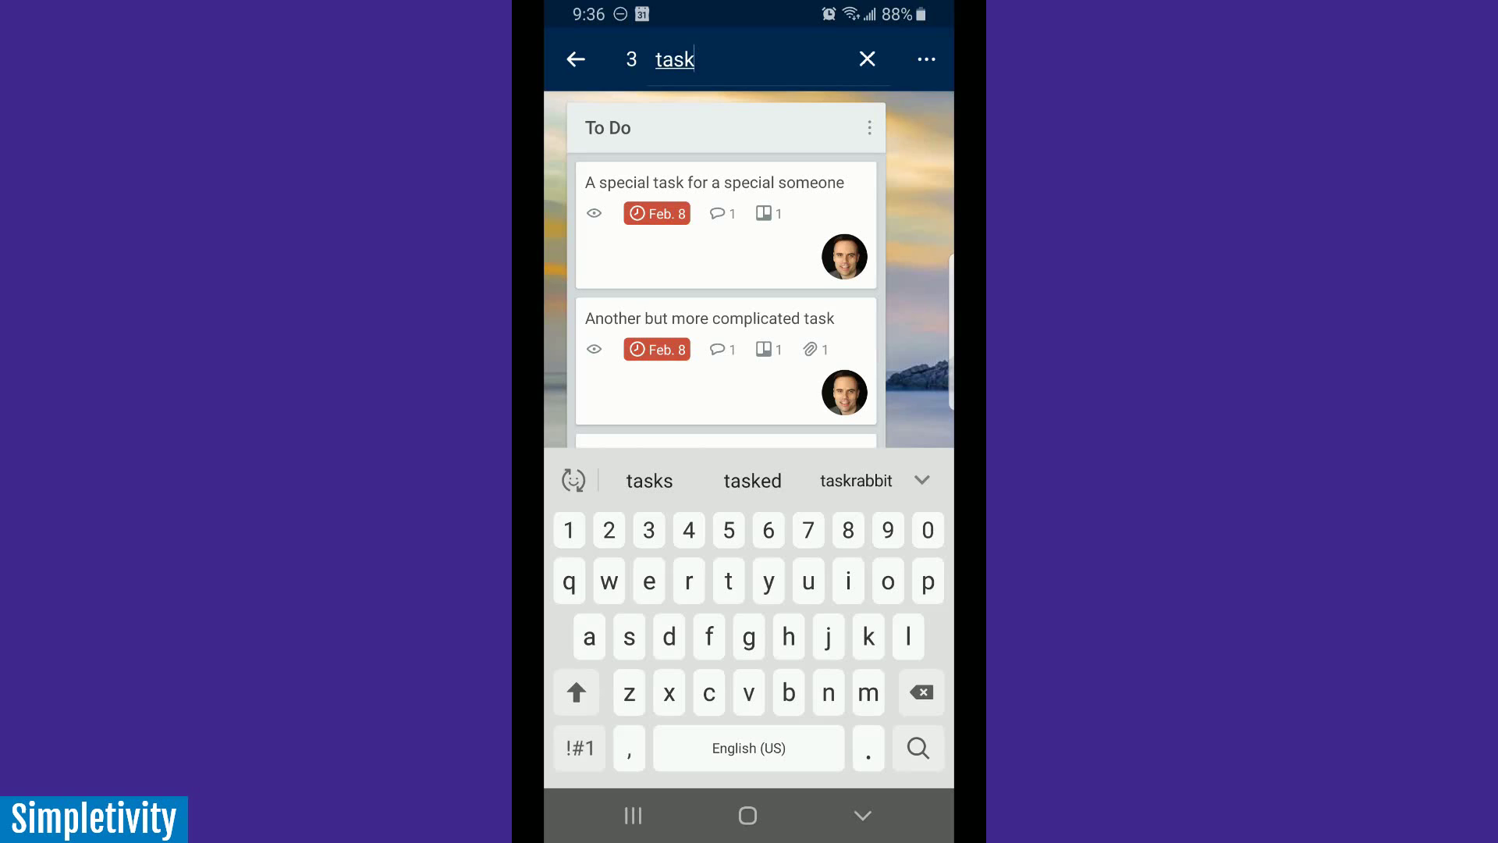
left_click(863, 815)
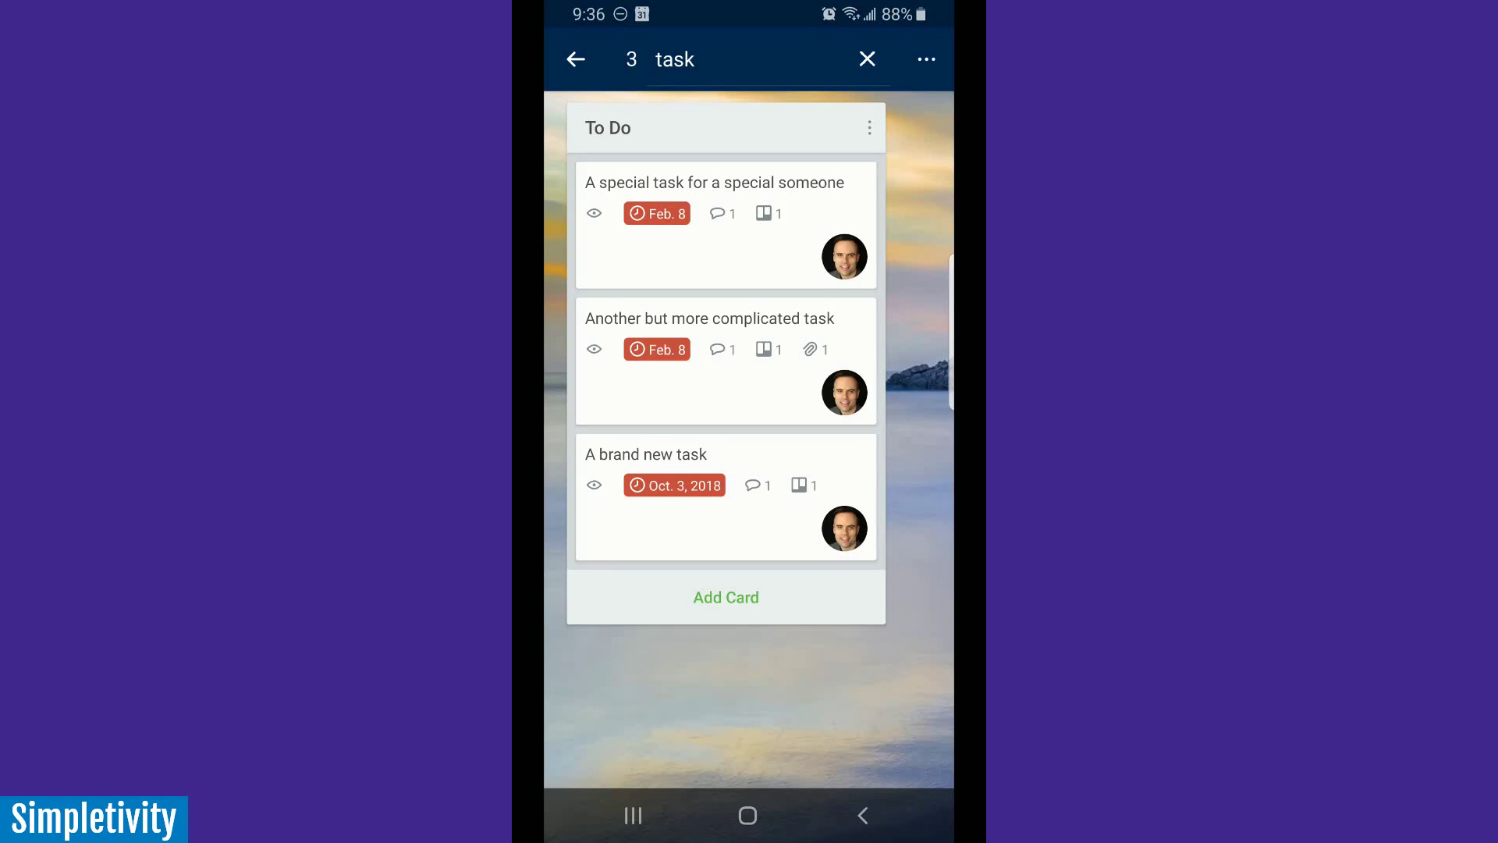
left_click(868, 58)
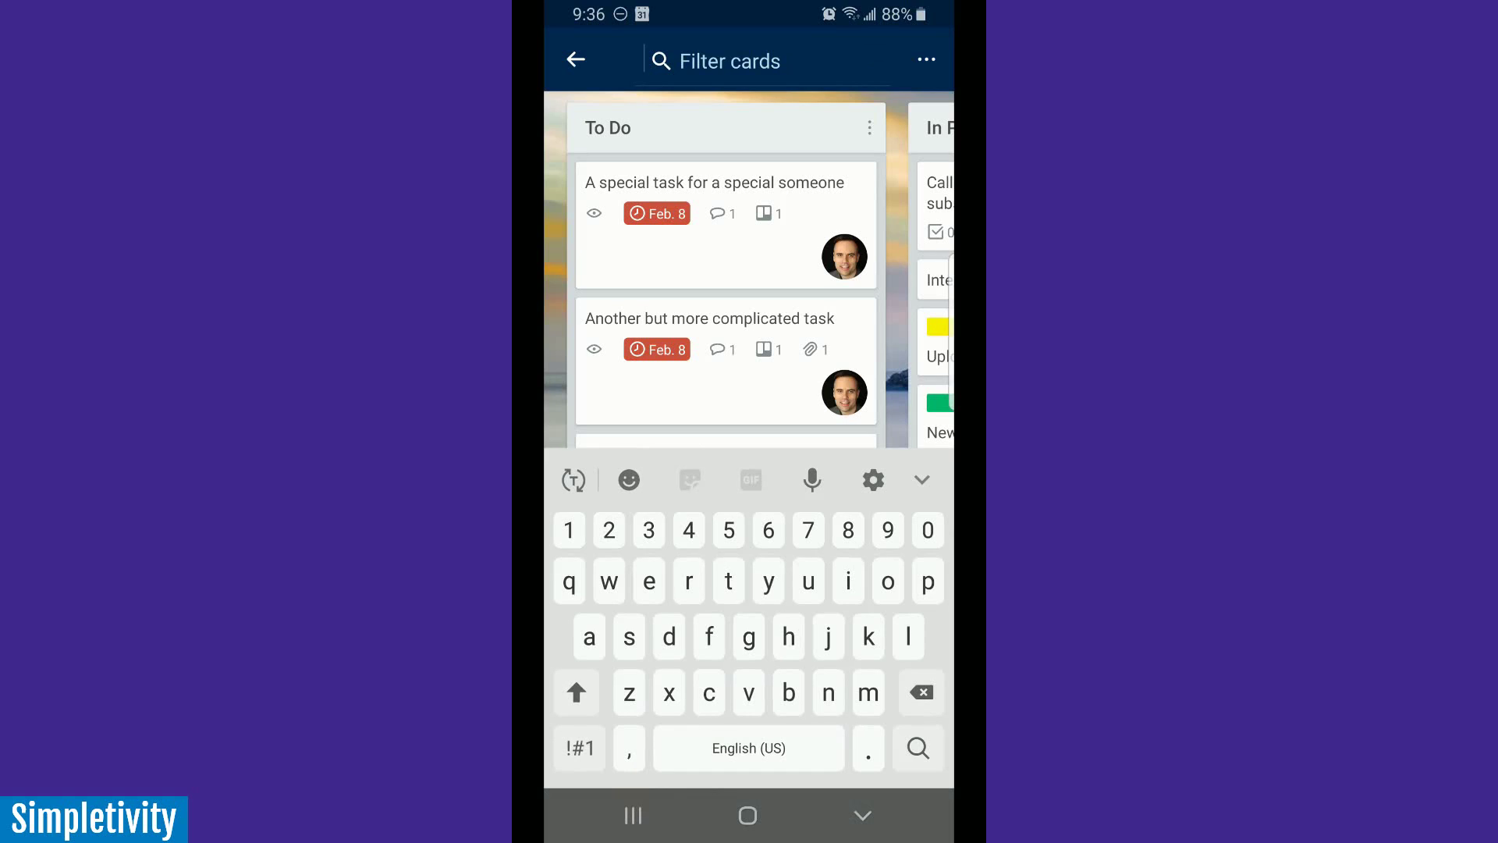
left_click(580, 749)
left_click(609, 636)
type("27 @")
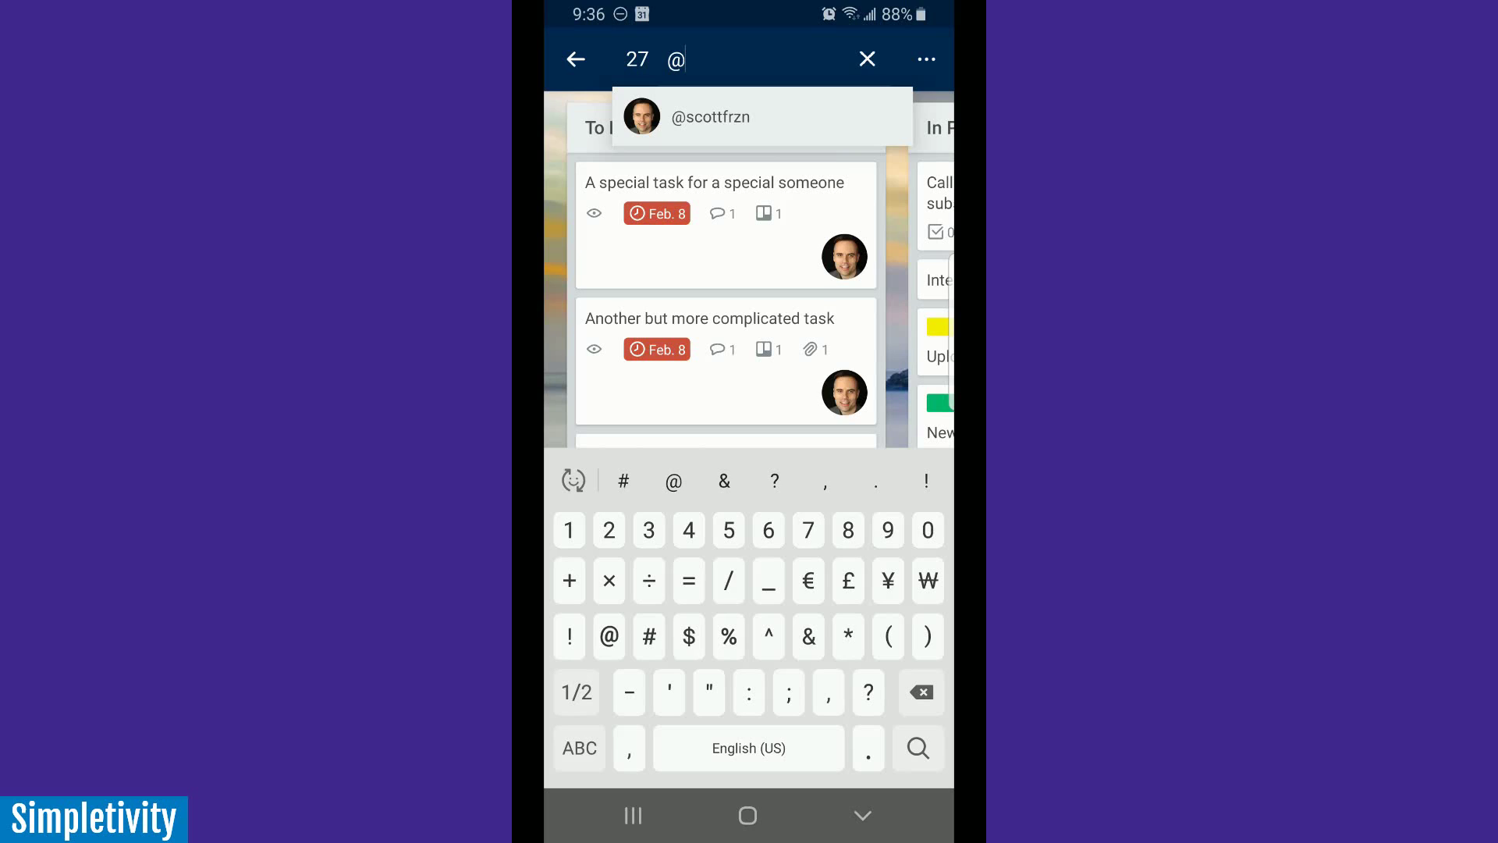
left_click(711, 116)
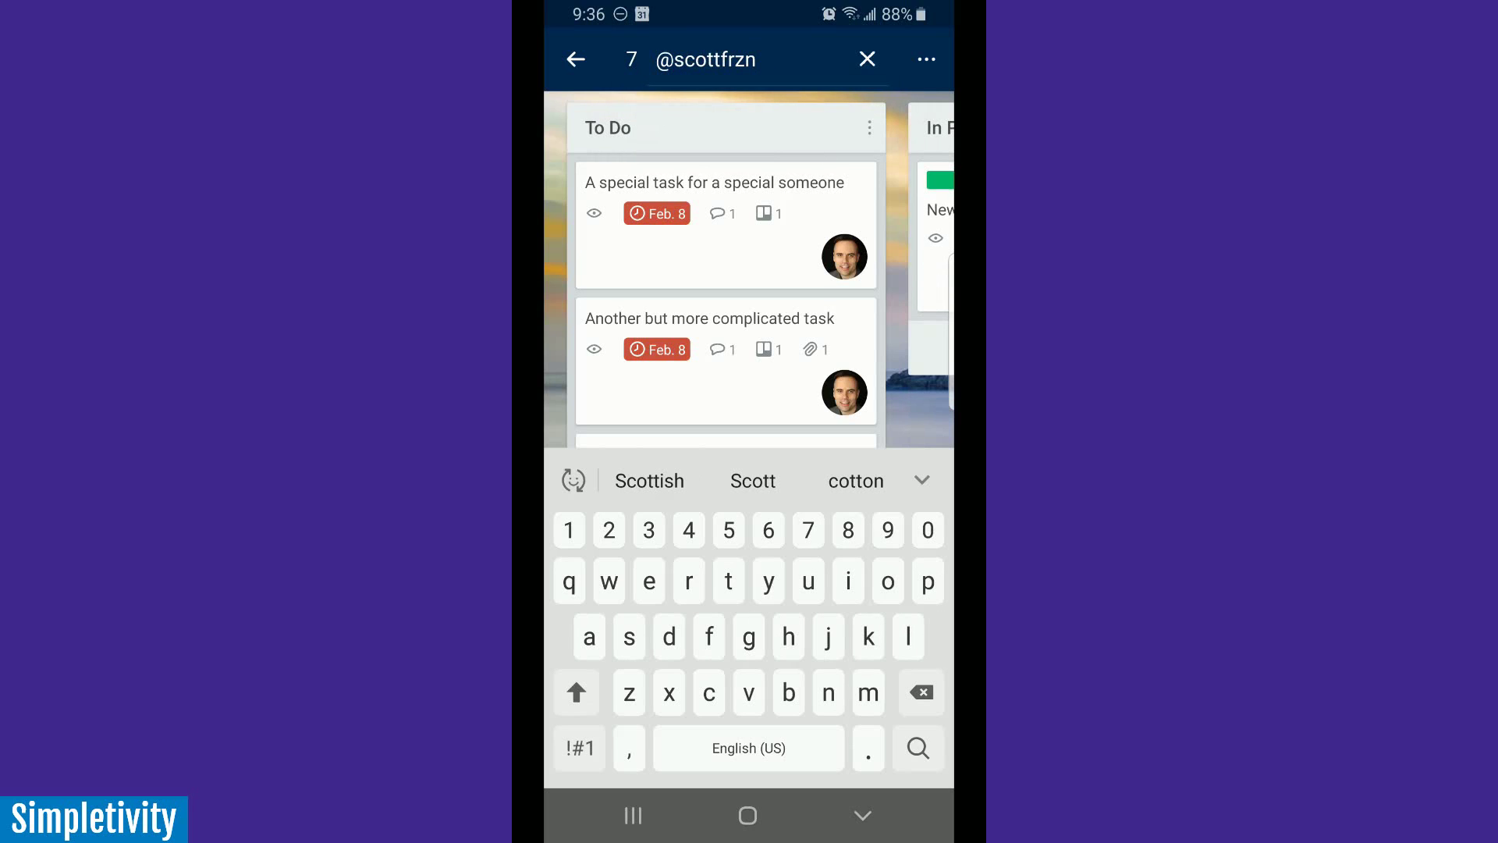
left_click(862, 816)
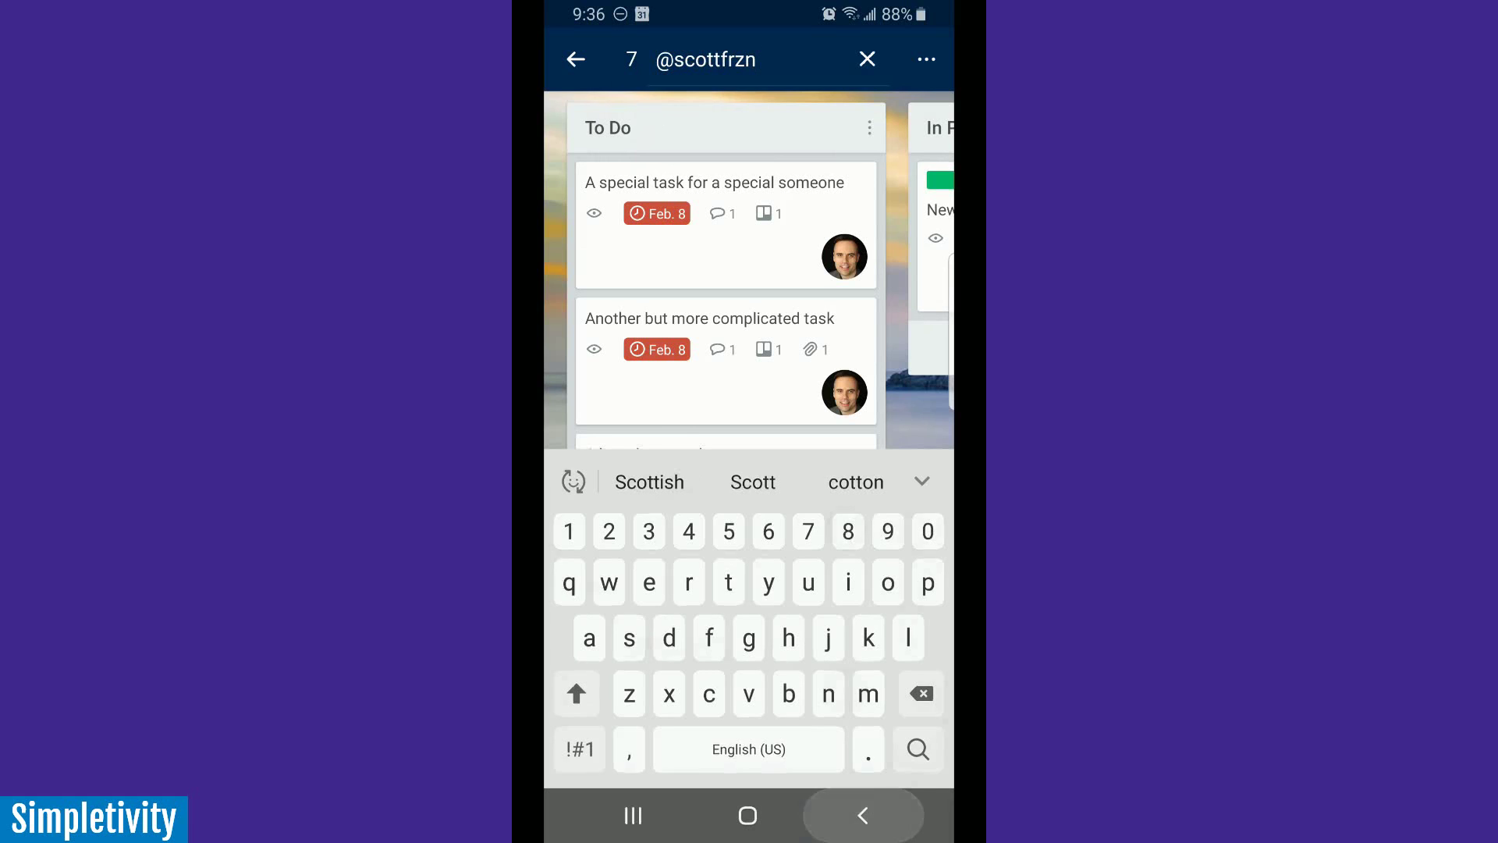
- Look across the In Progress and To Do lists, then clear the member filter
mouse_move(819, 468)
left_mouse_down()
mouse_move(585, 468)
mouse_move(890, 469)
mouse_move(585, 468)
mouse_move(843, 469)
left_mouse_up()
left_click_drag(608, 469, 889, 469)
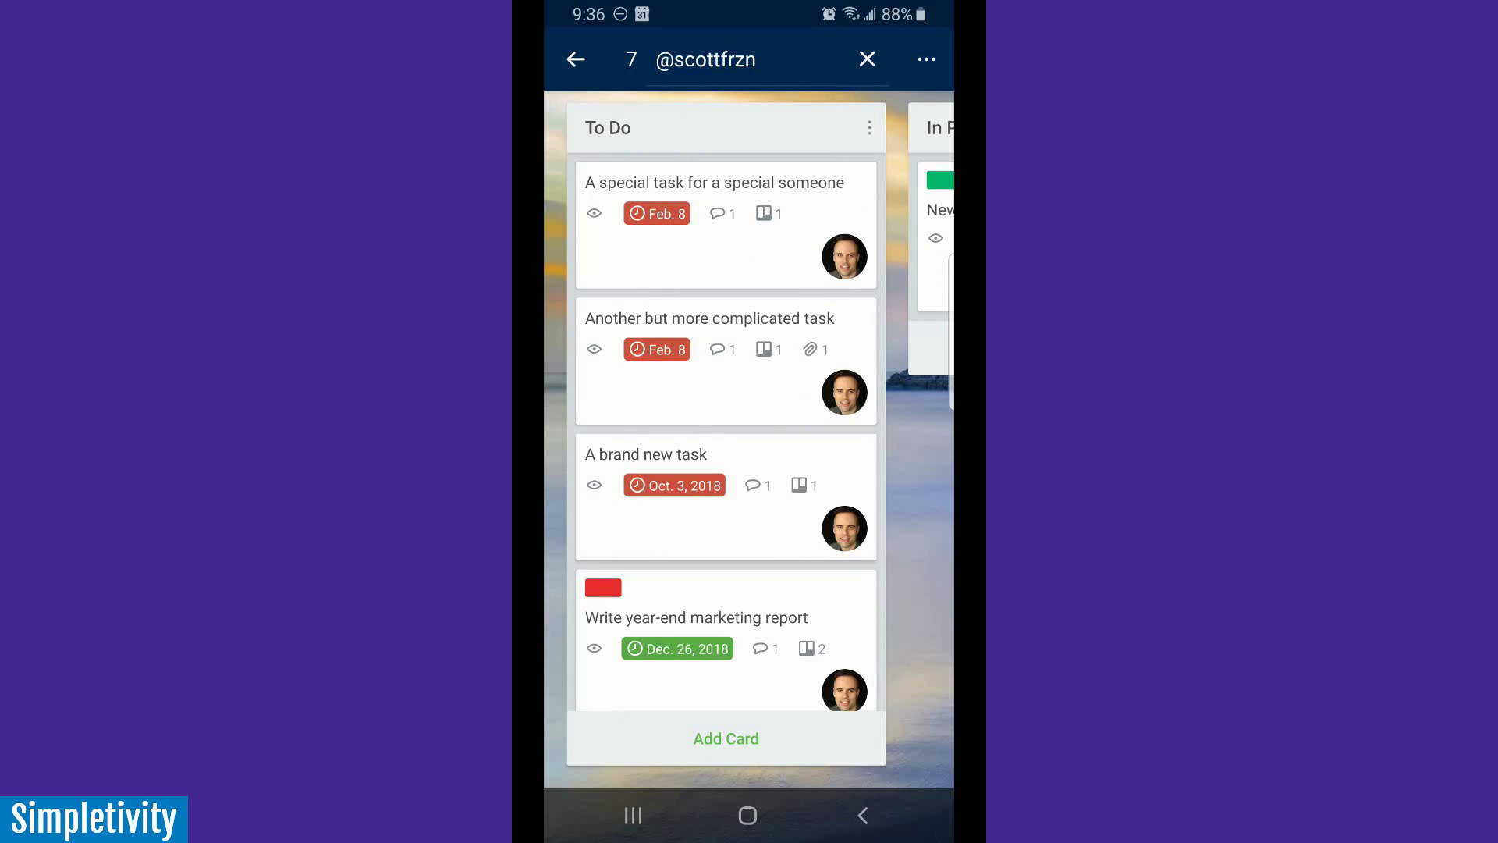
left_click(866, 60)
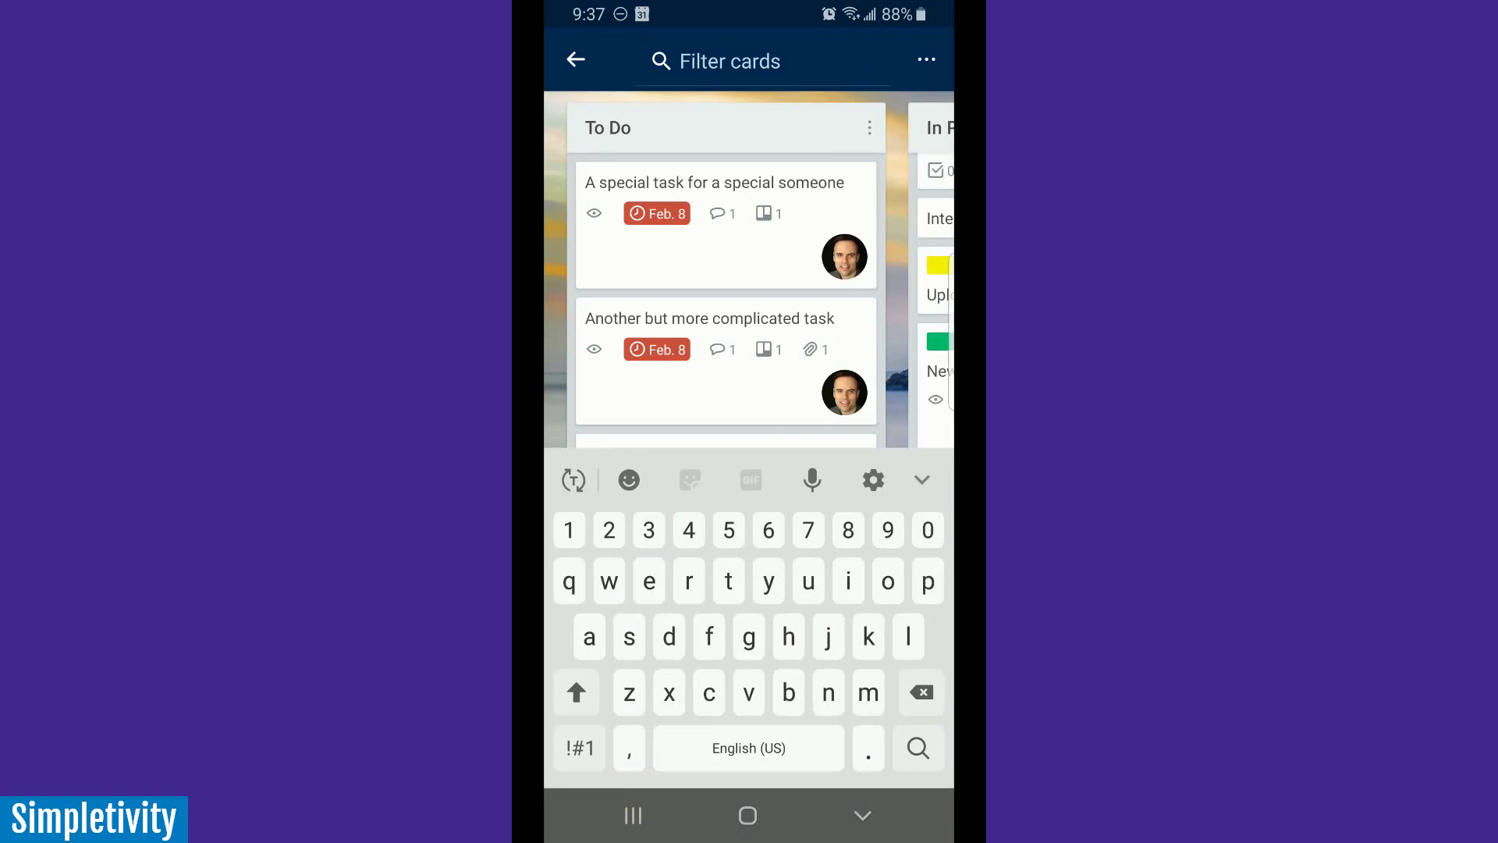
- Filter by the #Urgent label and review the matches in To Do, Pending and Complete
left_click(579, 748)
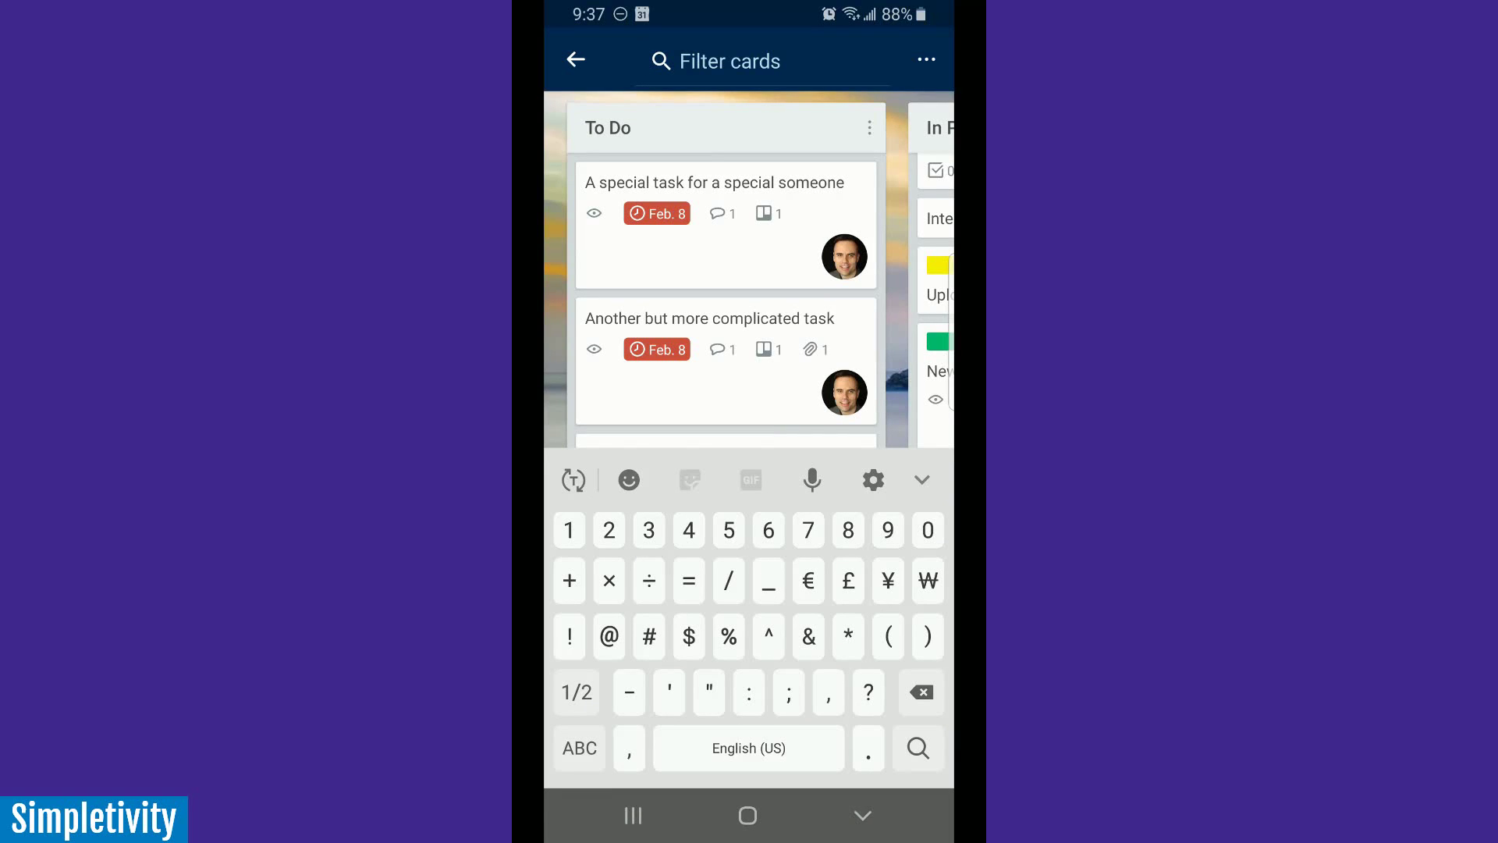
left_click(649, 636)
type("27 #")
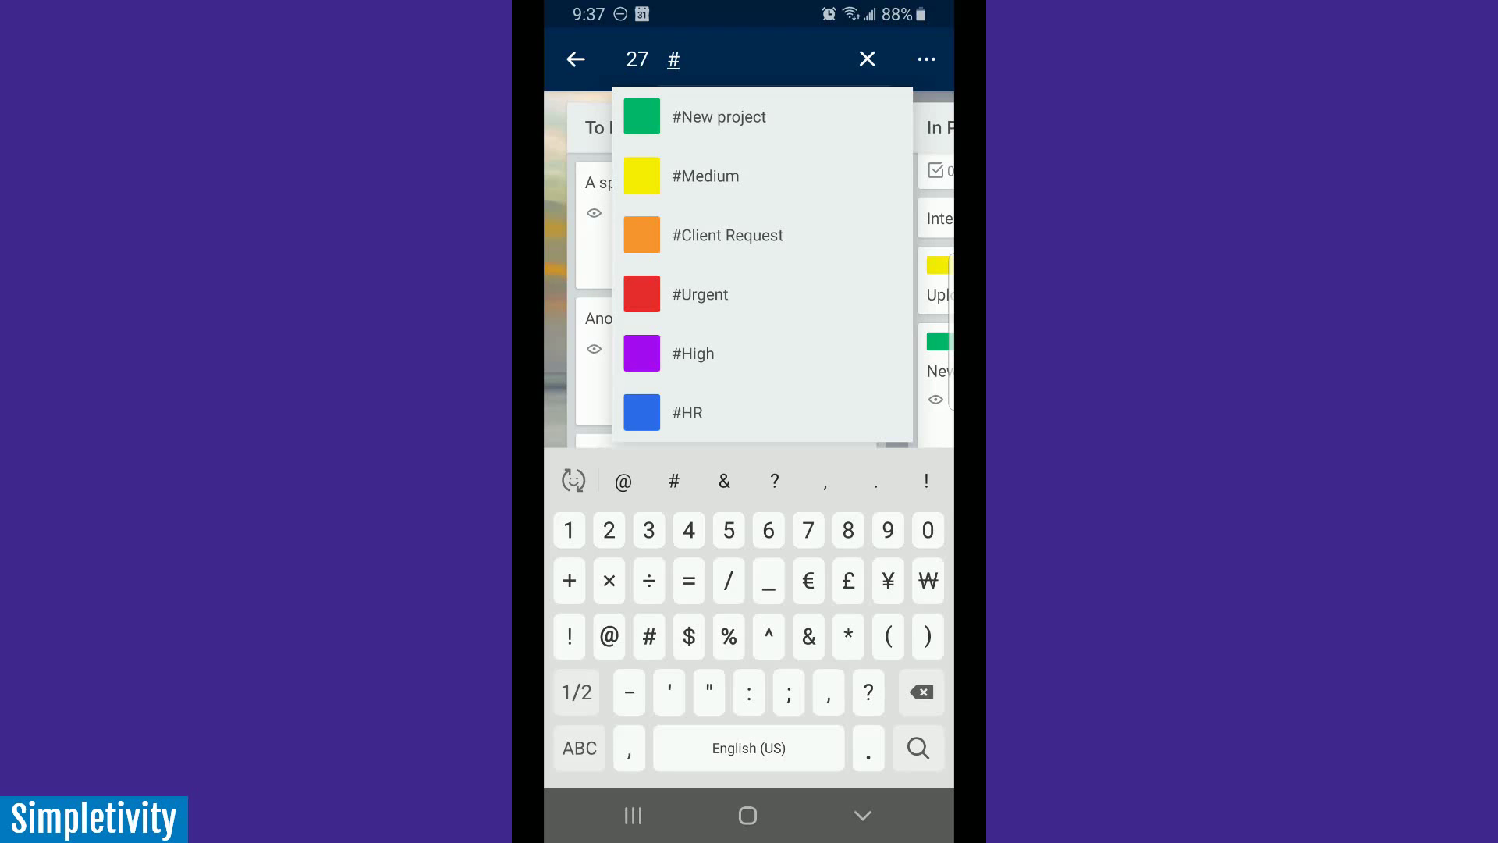
left_click(701, 294)
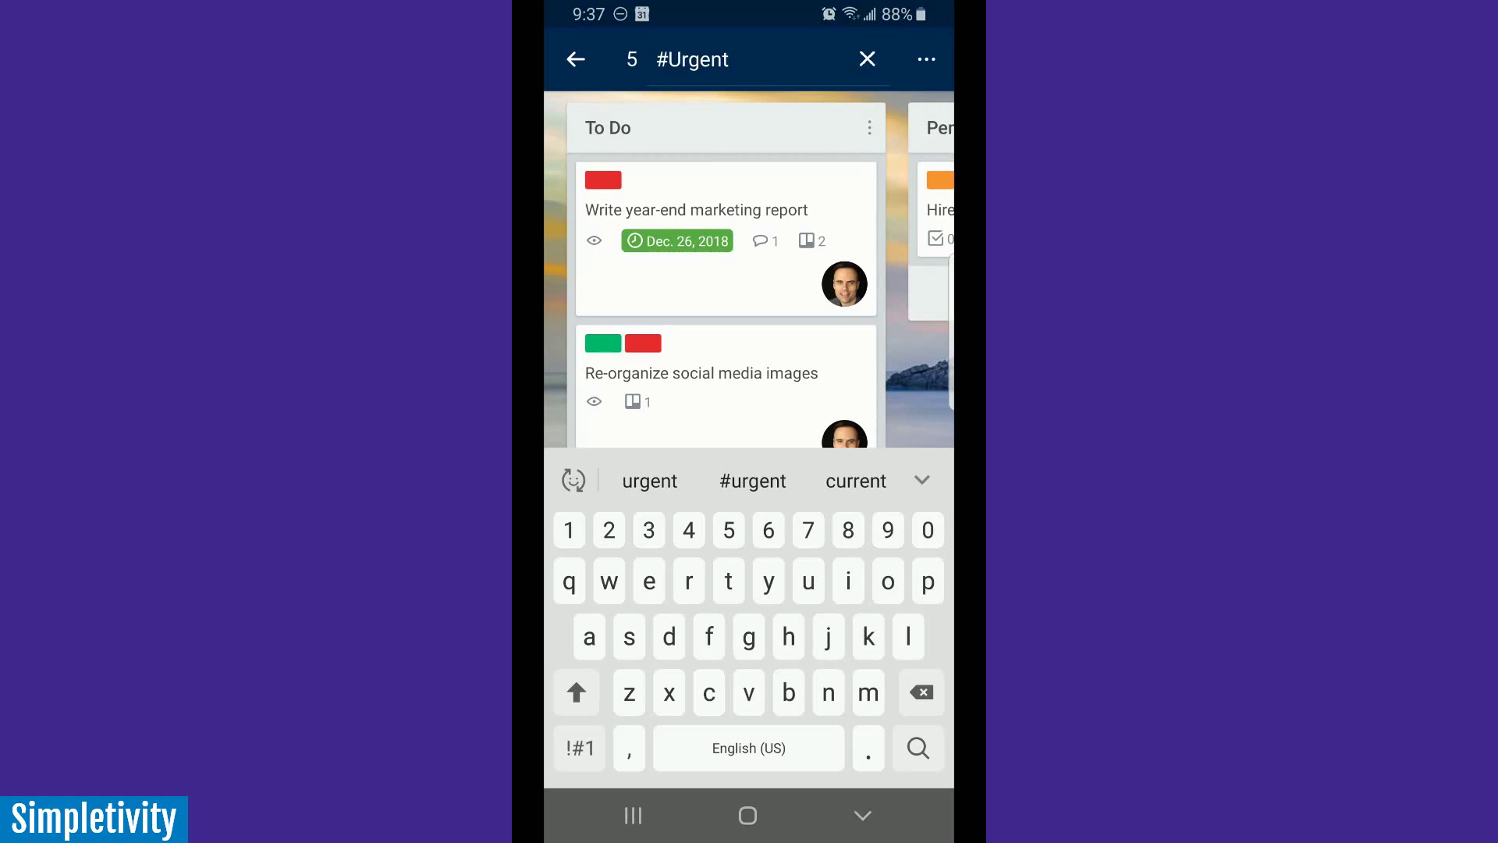
left_click(862, 815)
left_click_drag(889, 352, 585, 351)
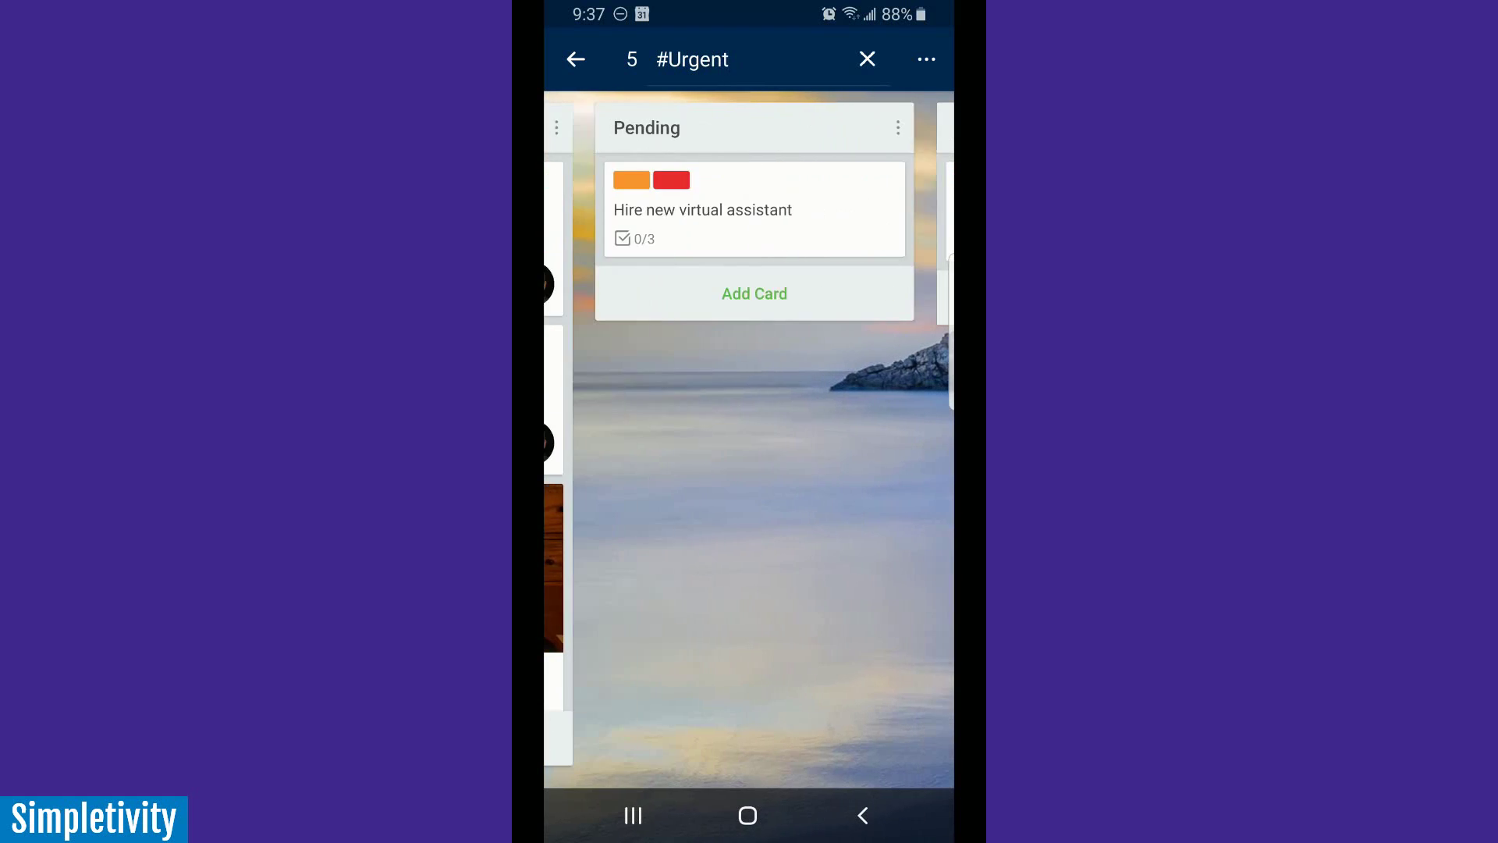
left_click_drag(891, 468, 585, 469)
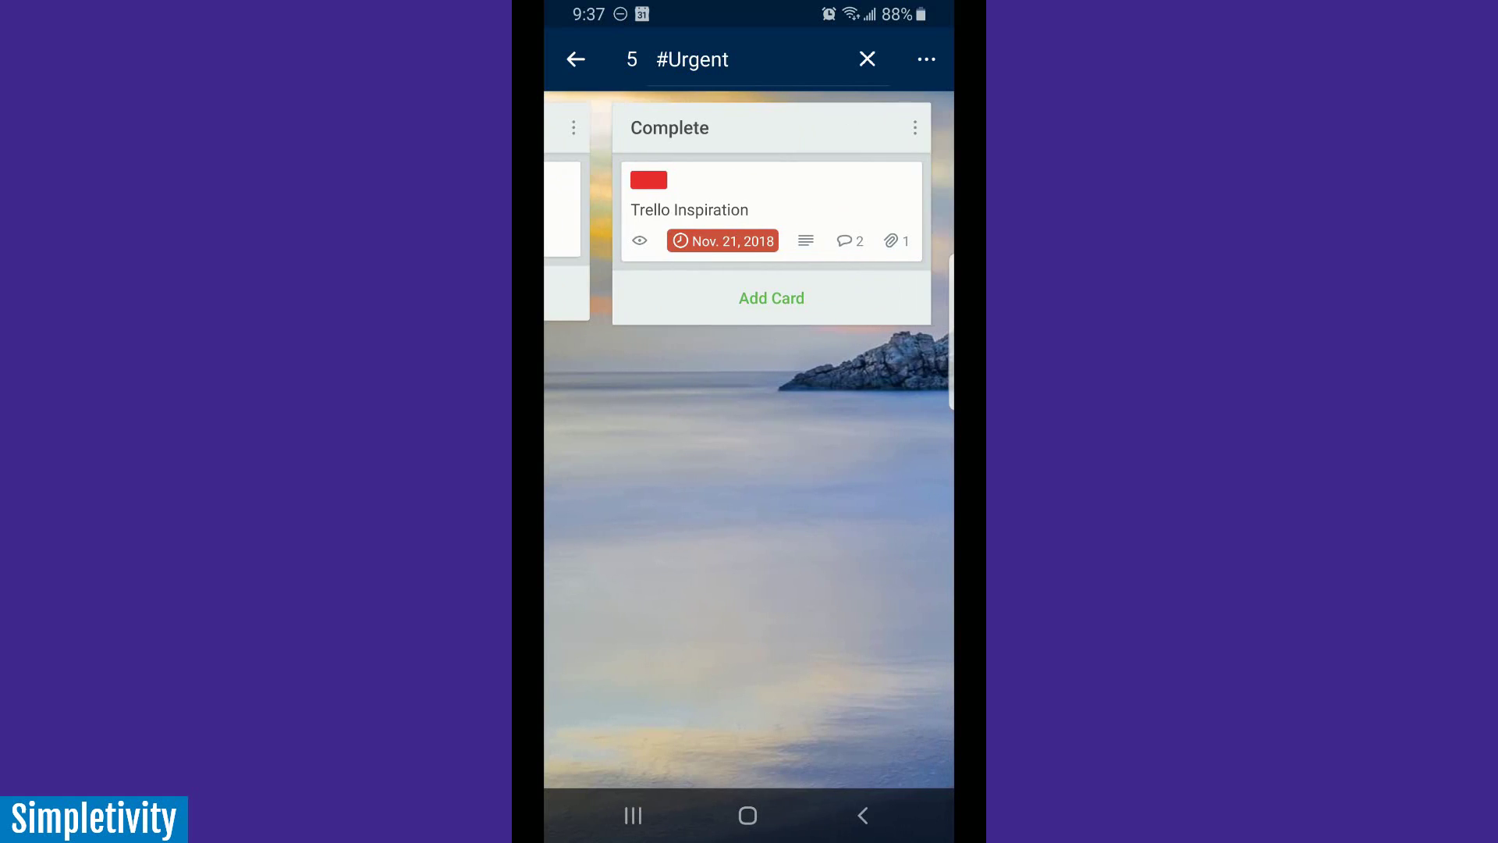
left_click_drag(585, 352, 890, 352)
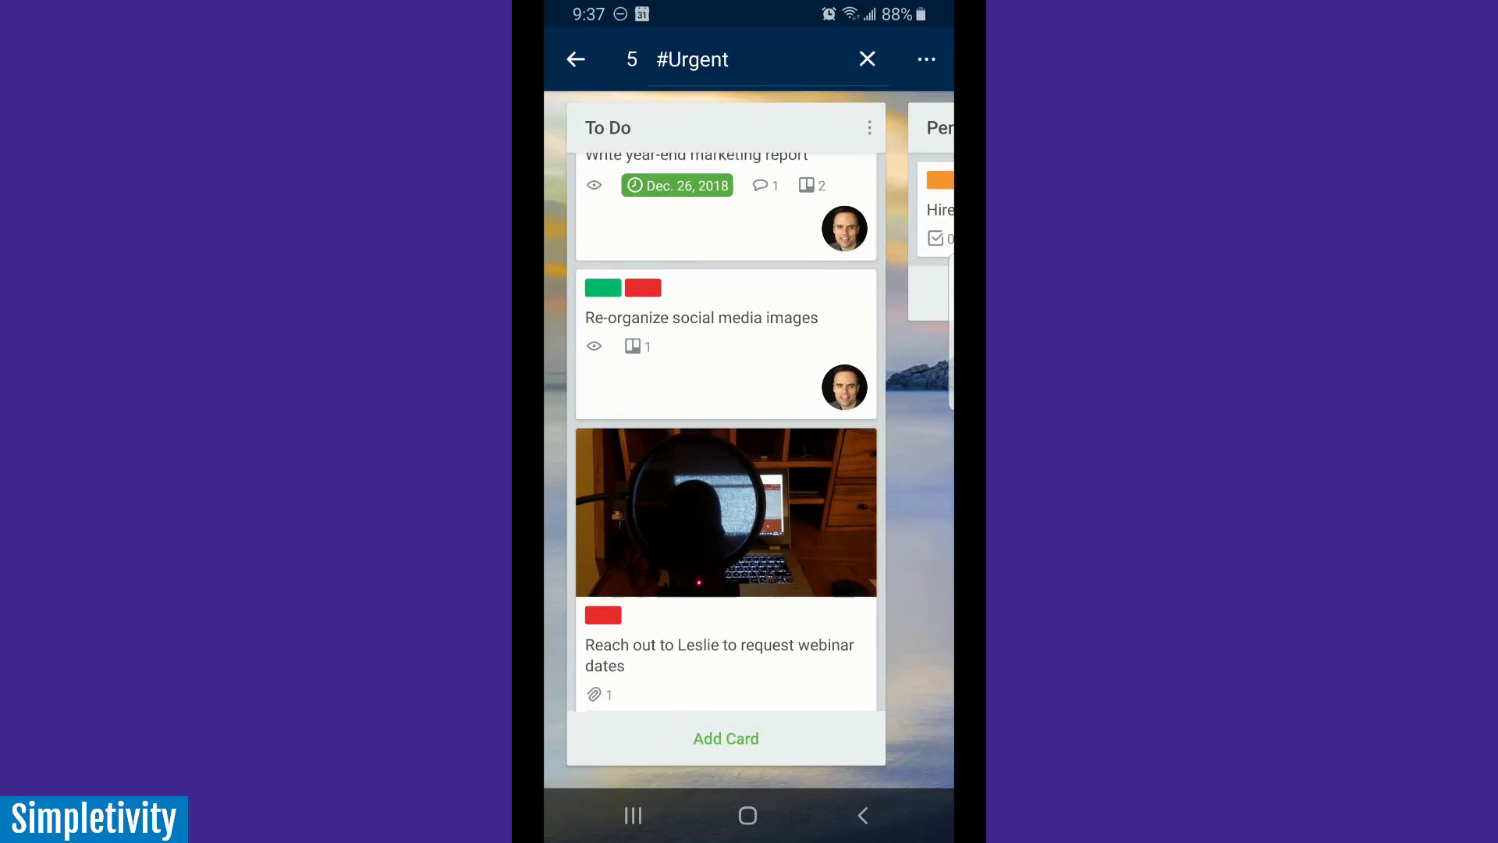
scroll(725, 469, "up", 1)
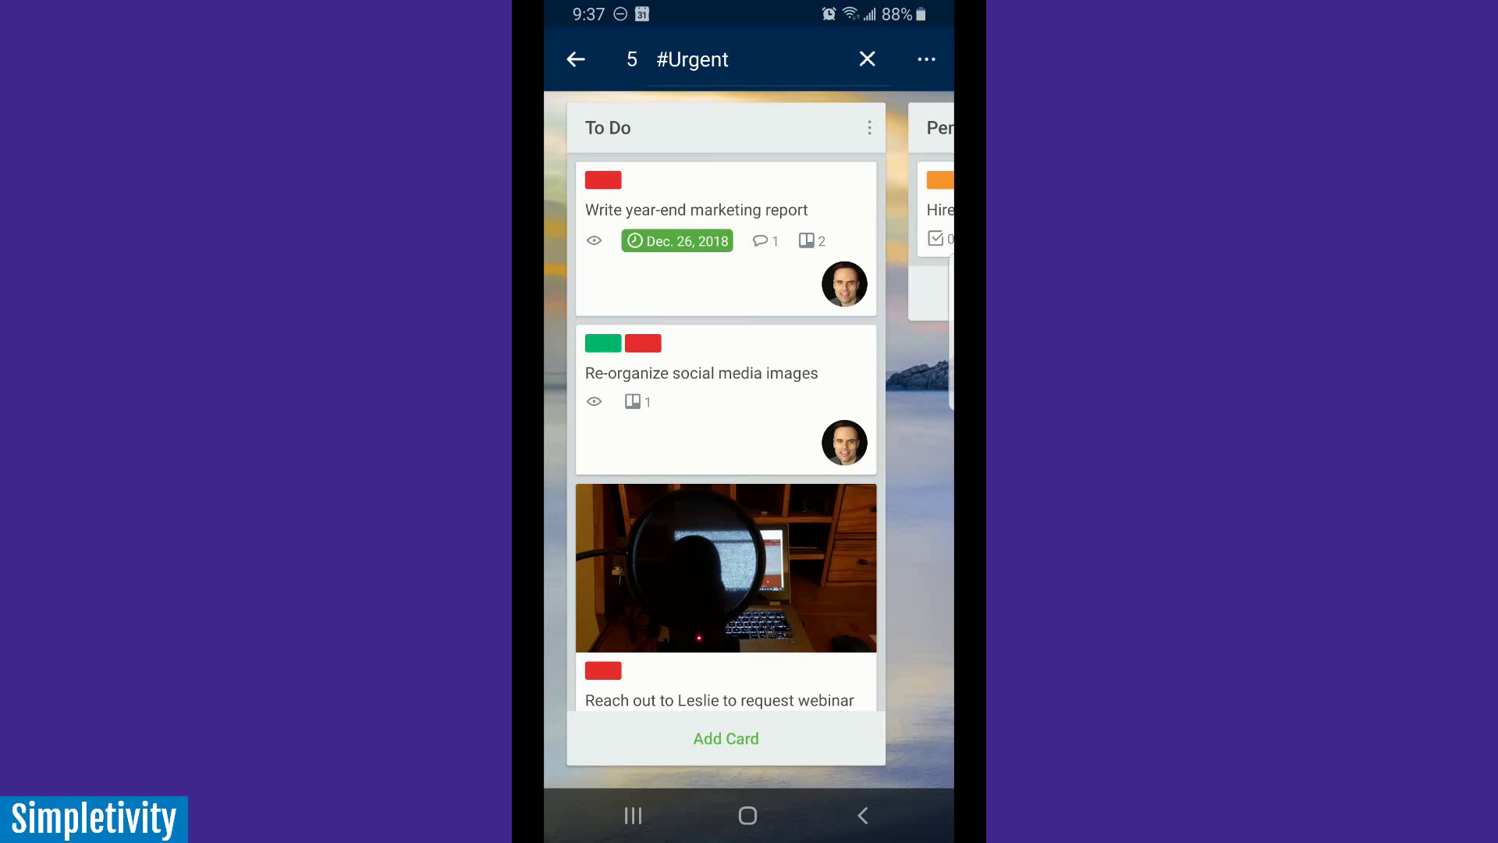
- Clear the Urgent filter and open the Interview new developer card in In Progress
left_click(868, 59)
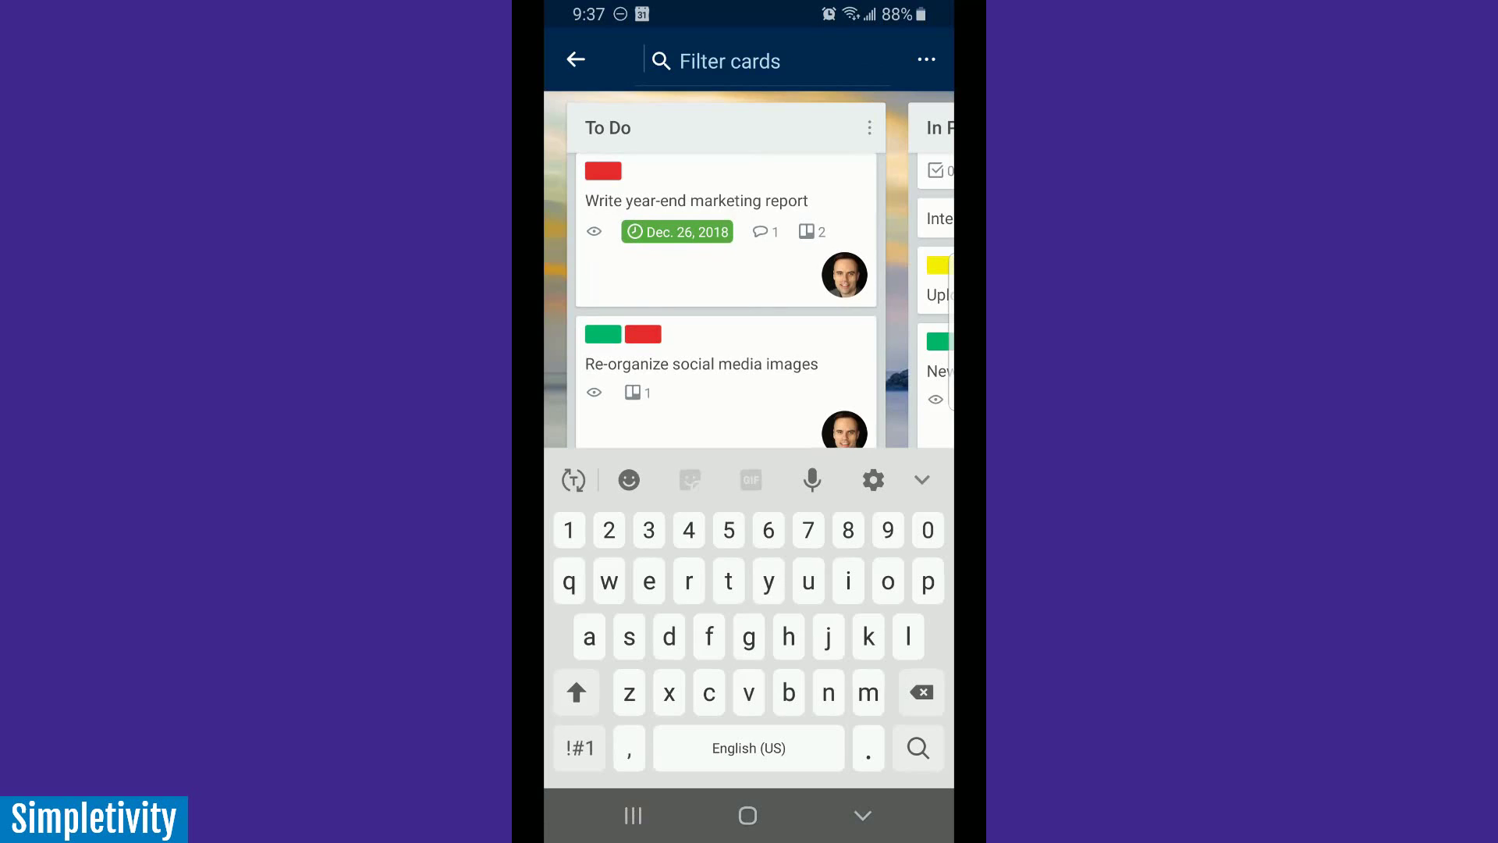
left_click_drag(843, 293, 610, 292)
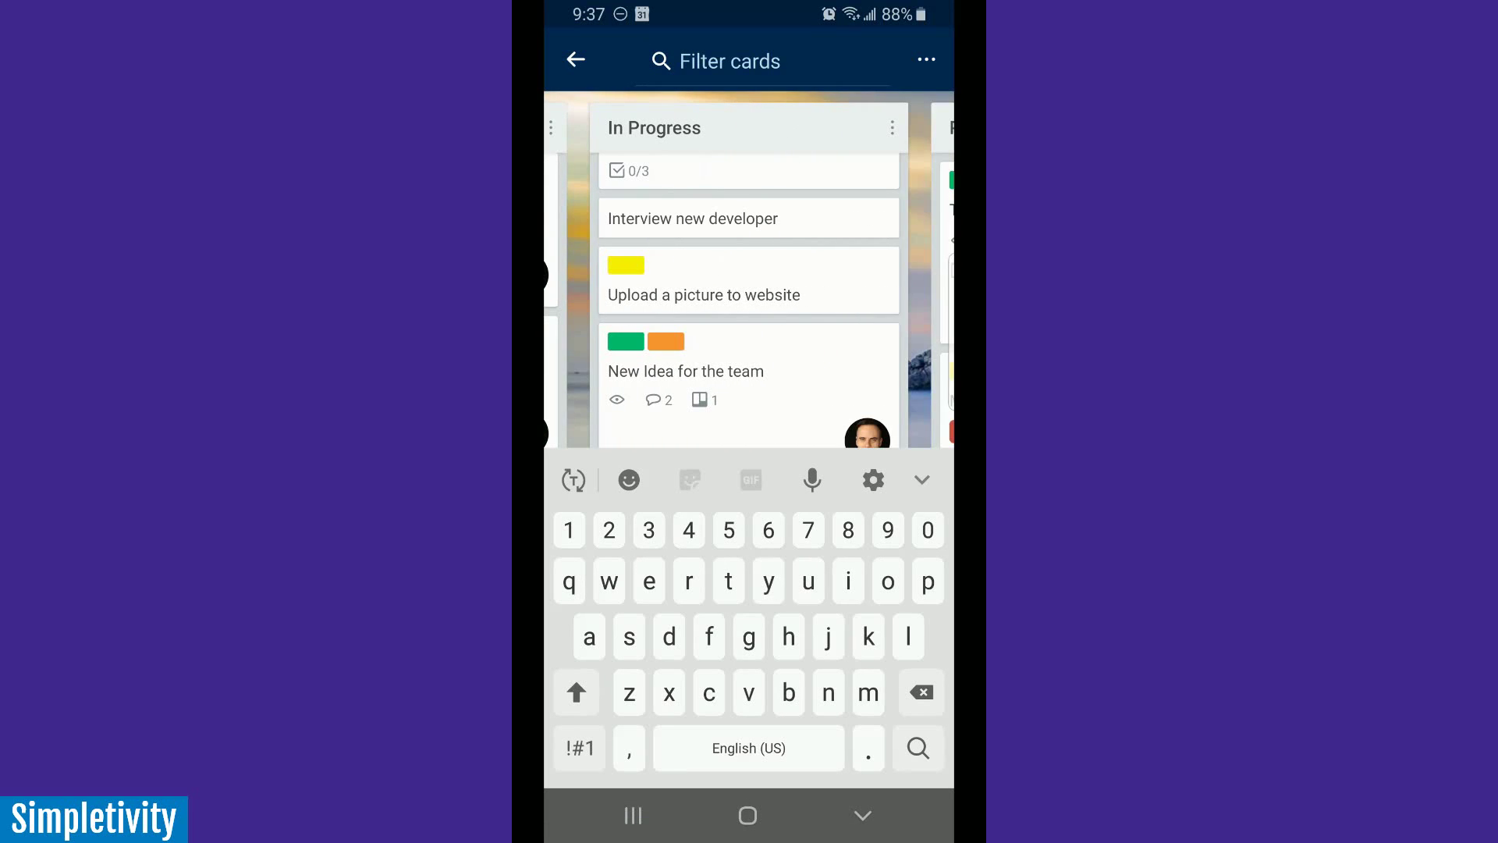
left_click(863, 815)
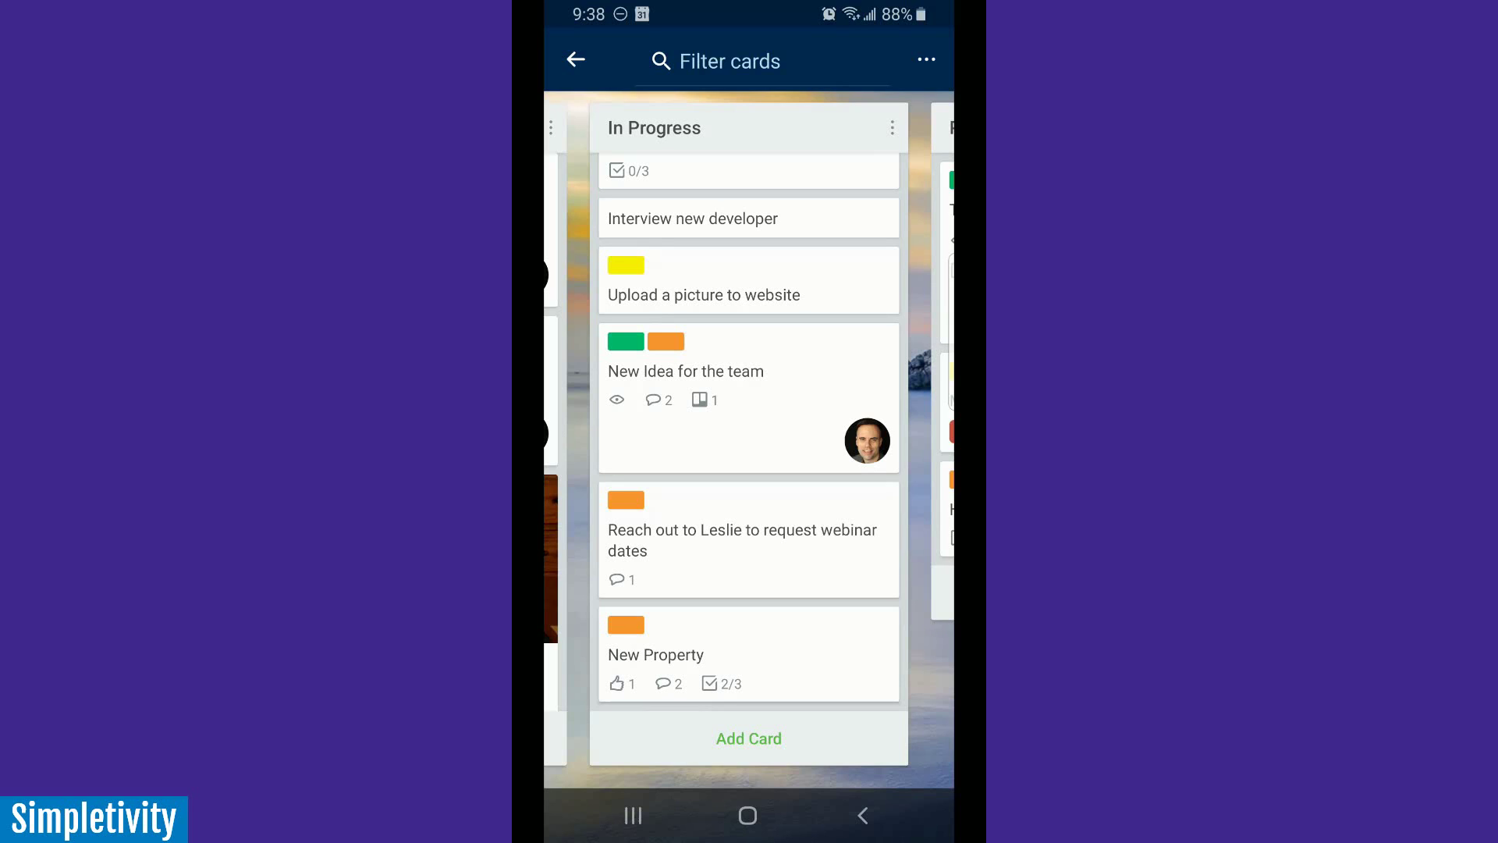
scroll(749, 445, "up", 1)
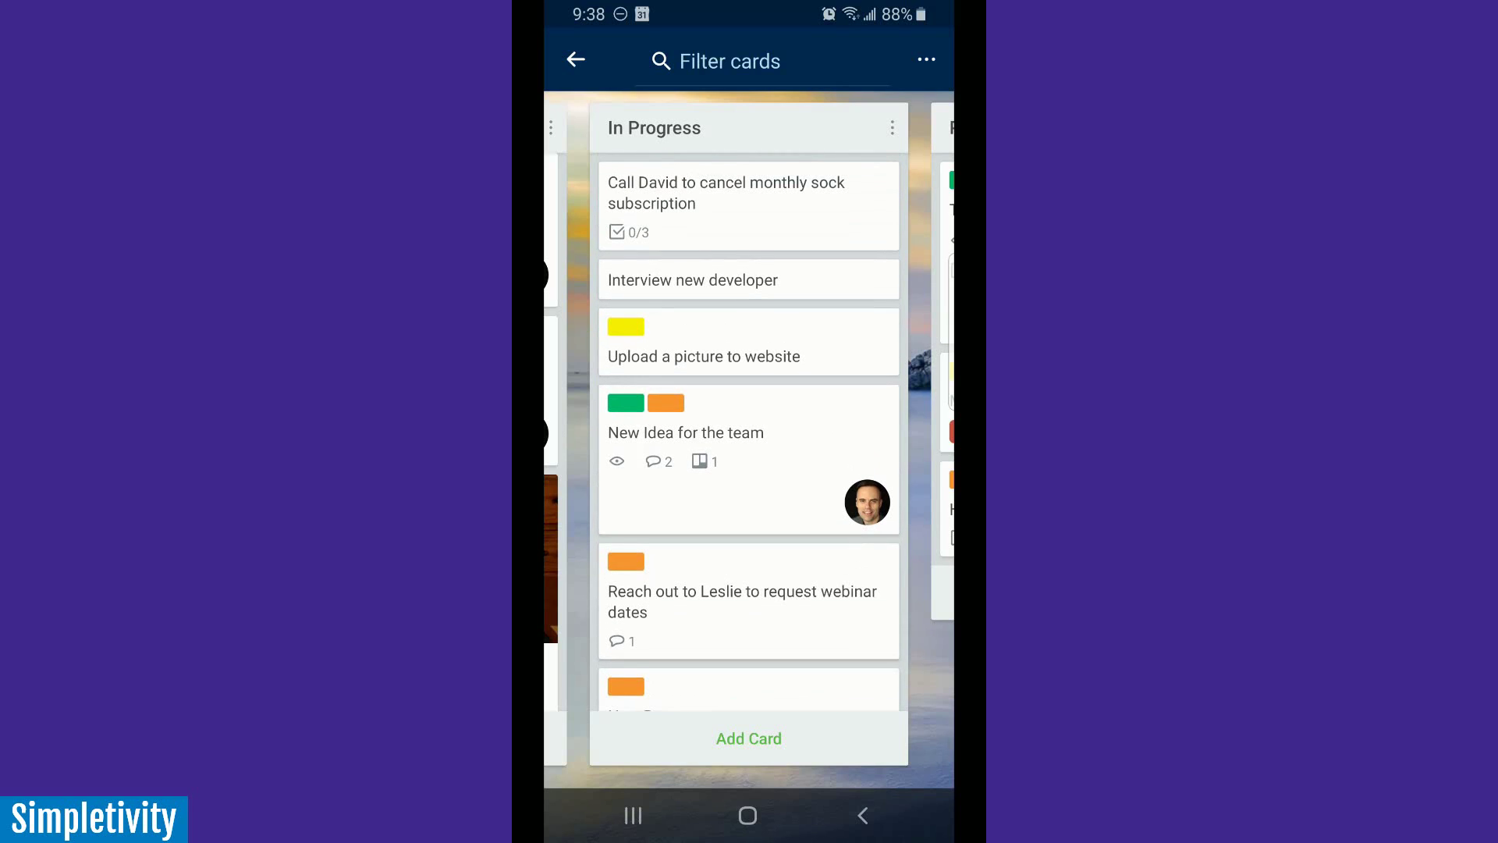
left_click(749, 280)
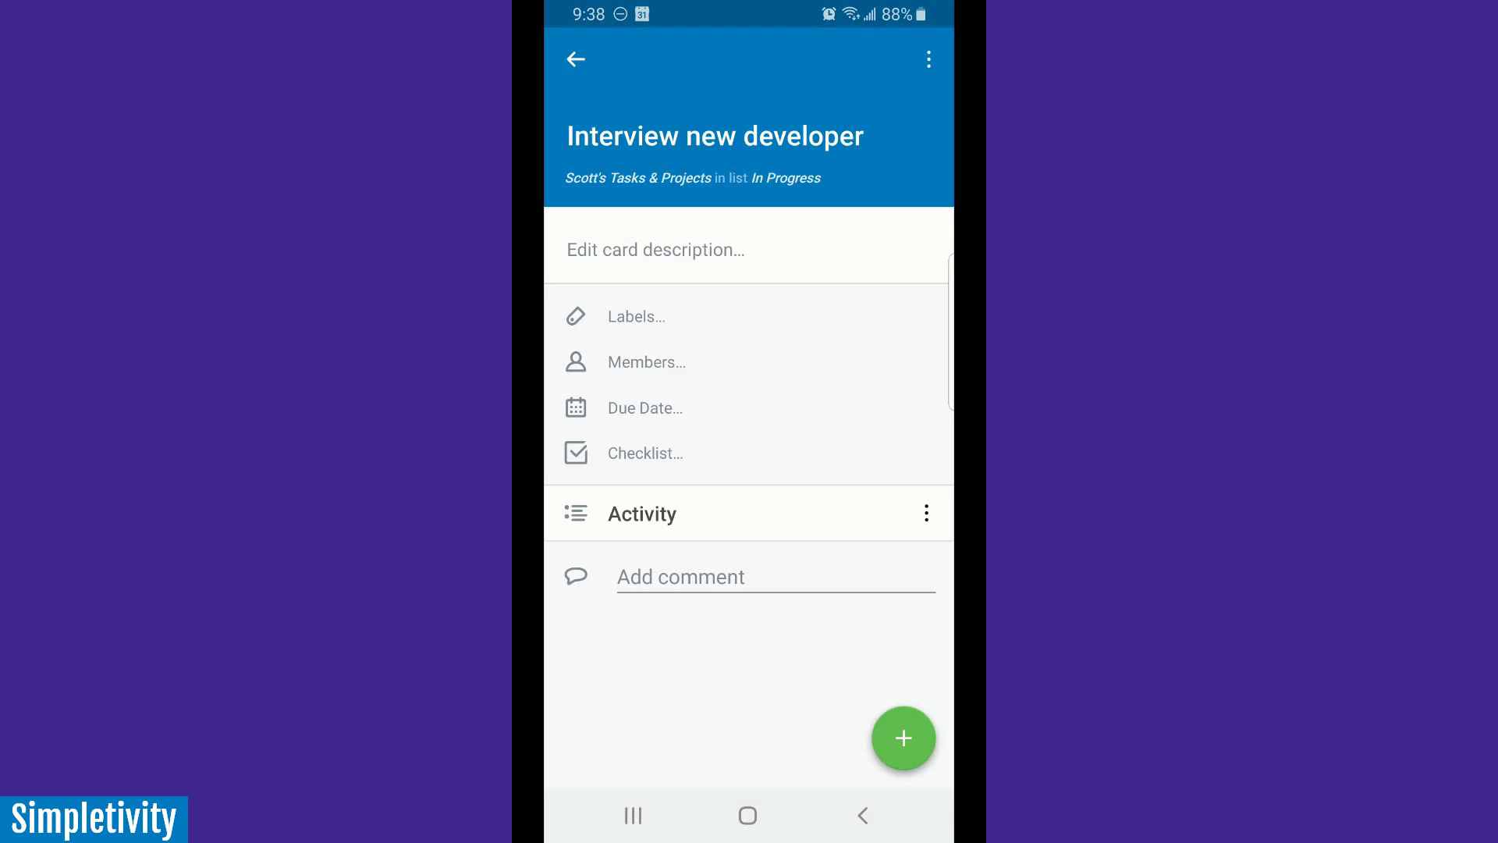
- Attach a newly taken camera photo to the card as its cover
left_click(905, 738)
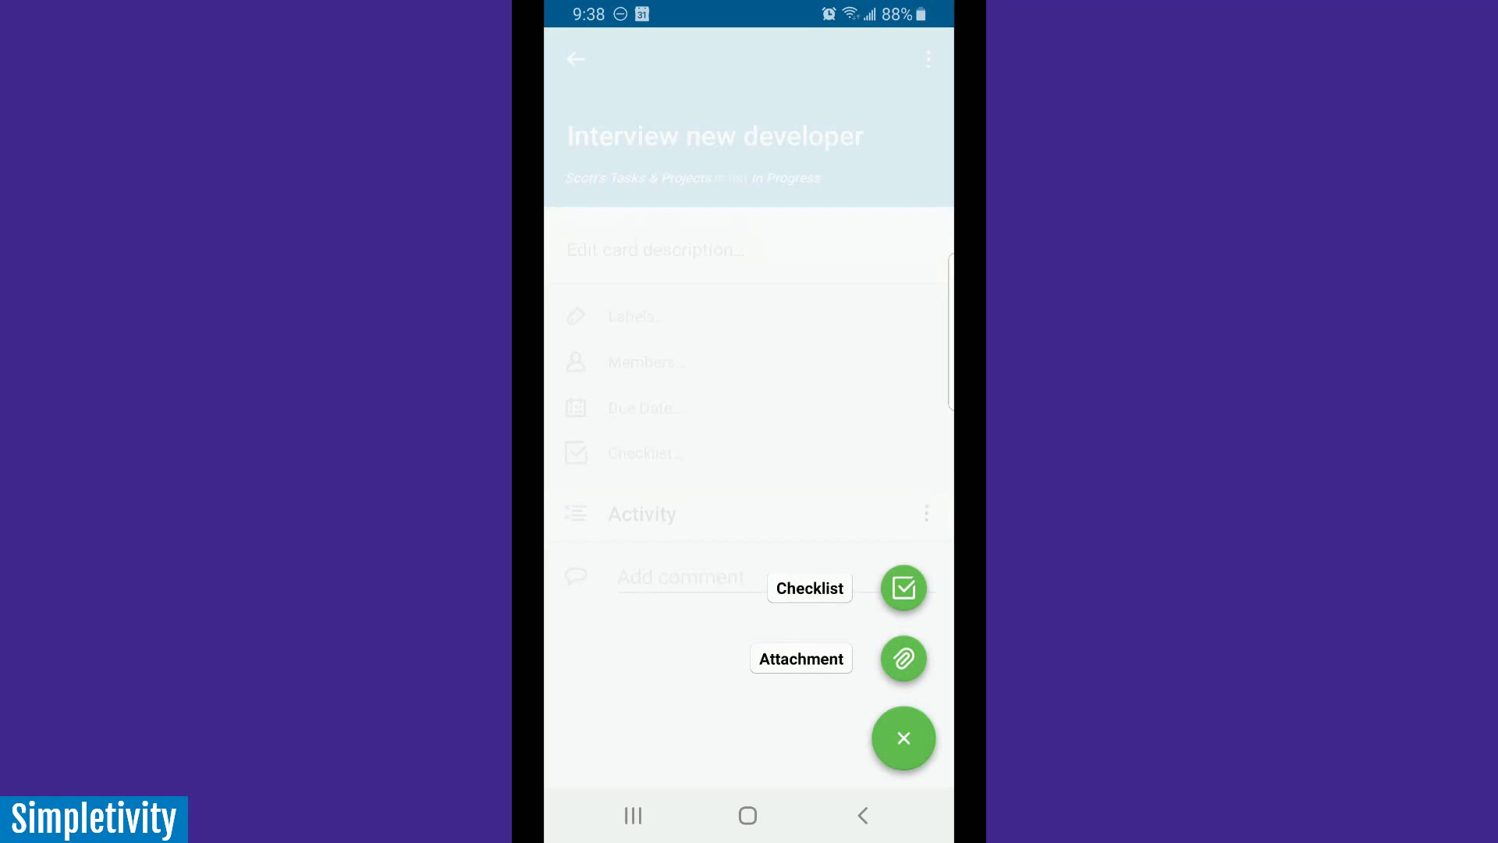
left_click(903, 659)
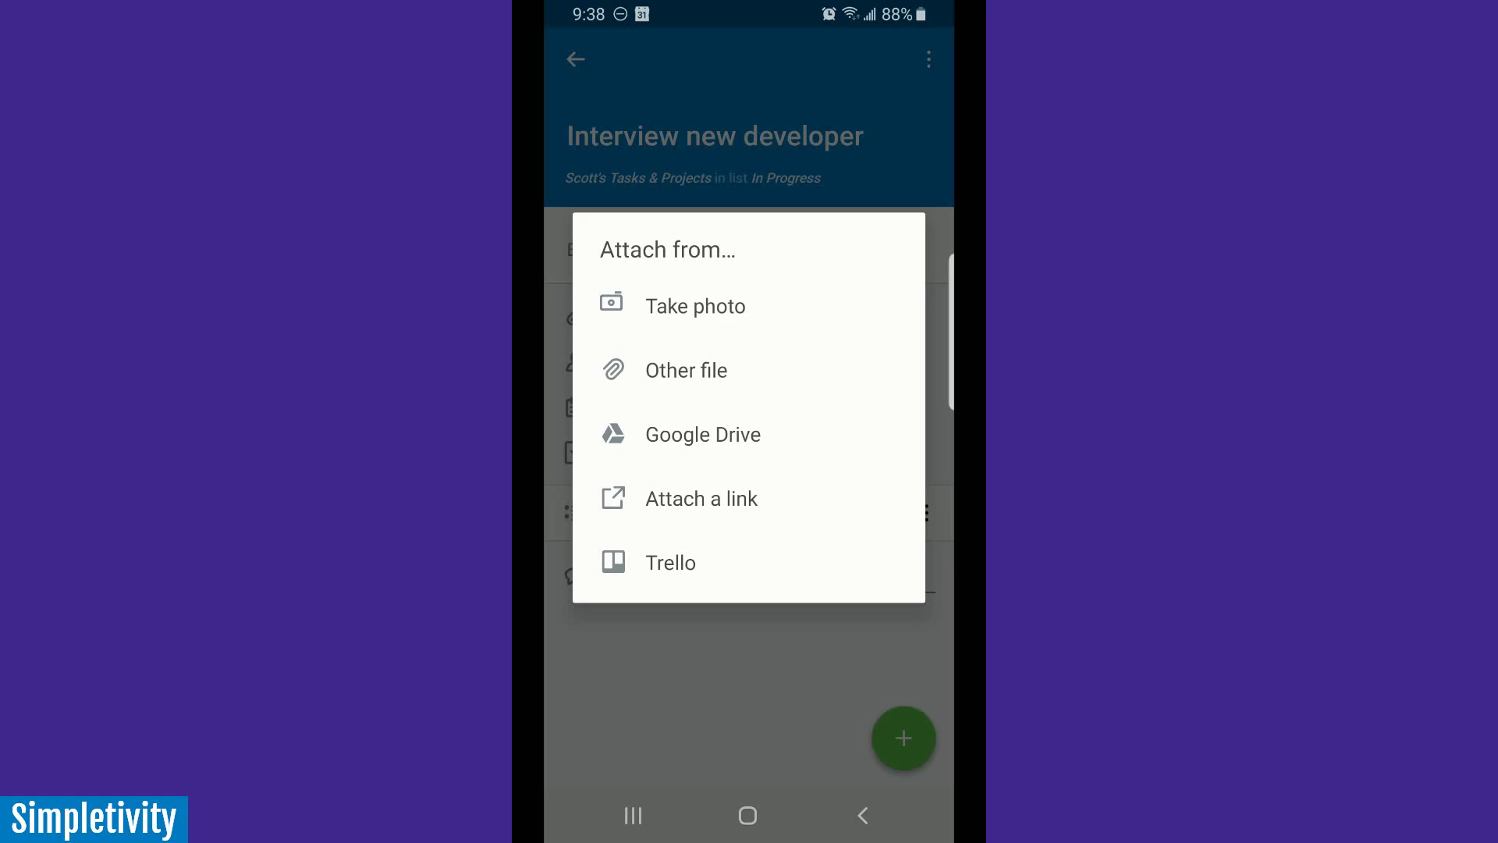
left_click(696, 305)
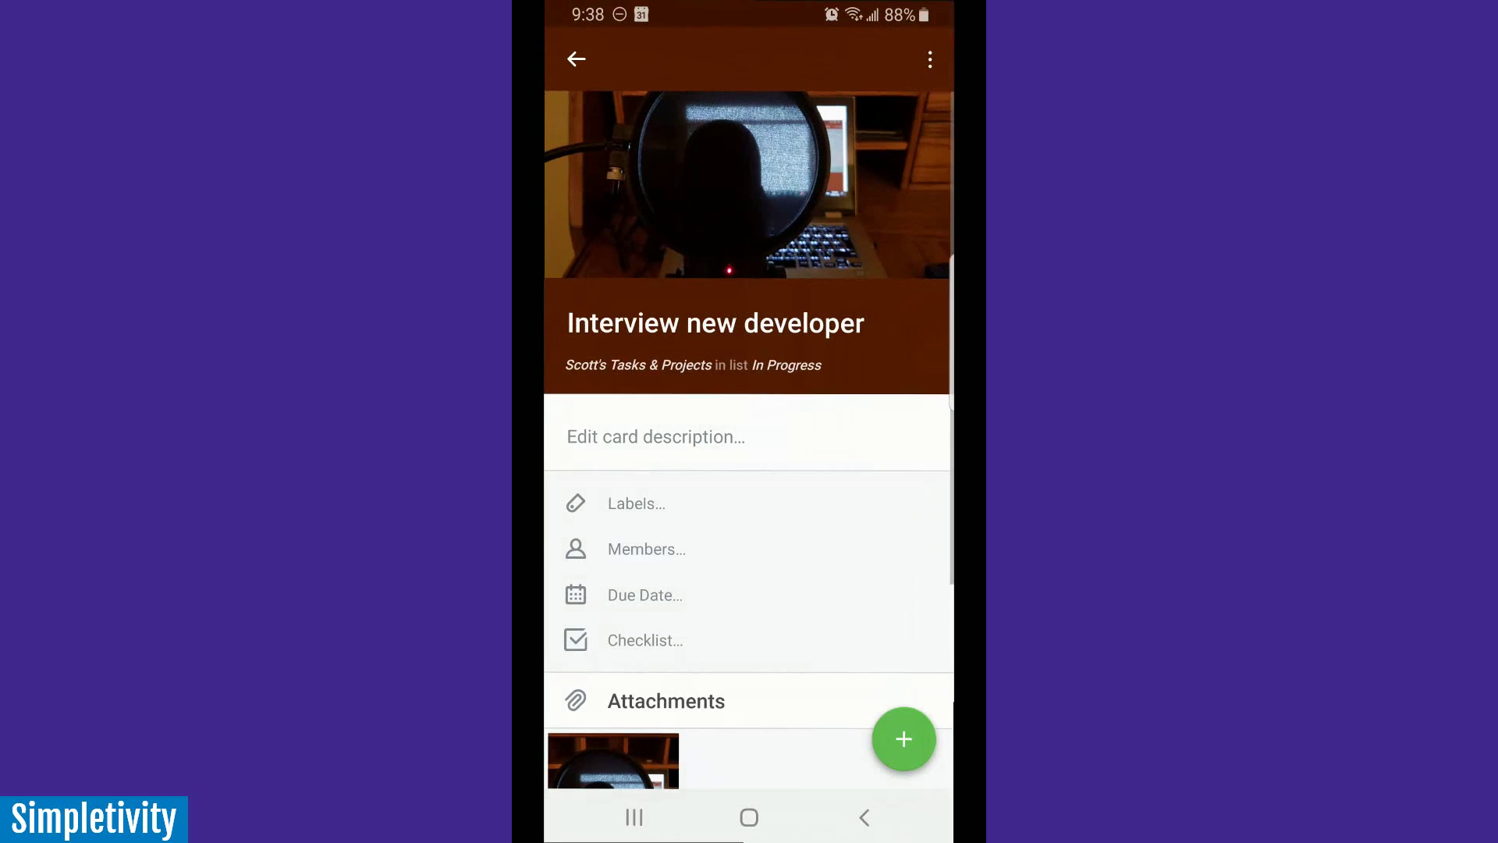
scroll(749, 468, "down", 5)
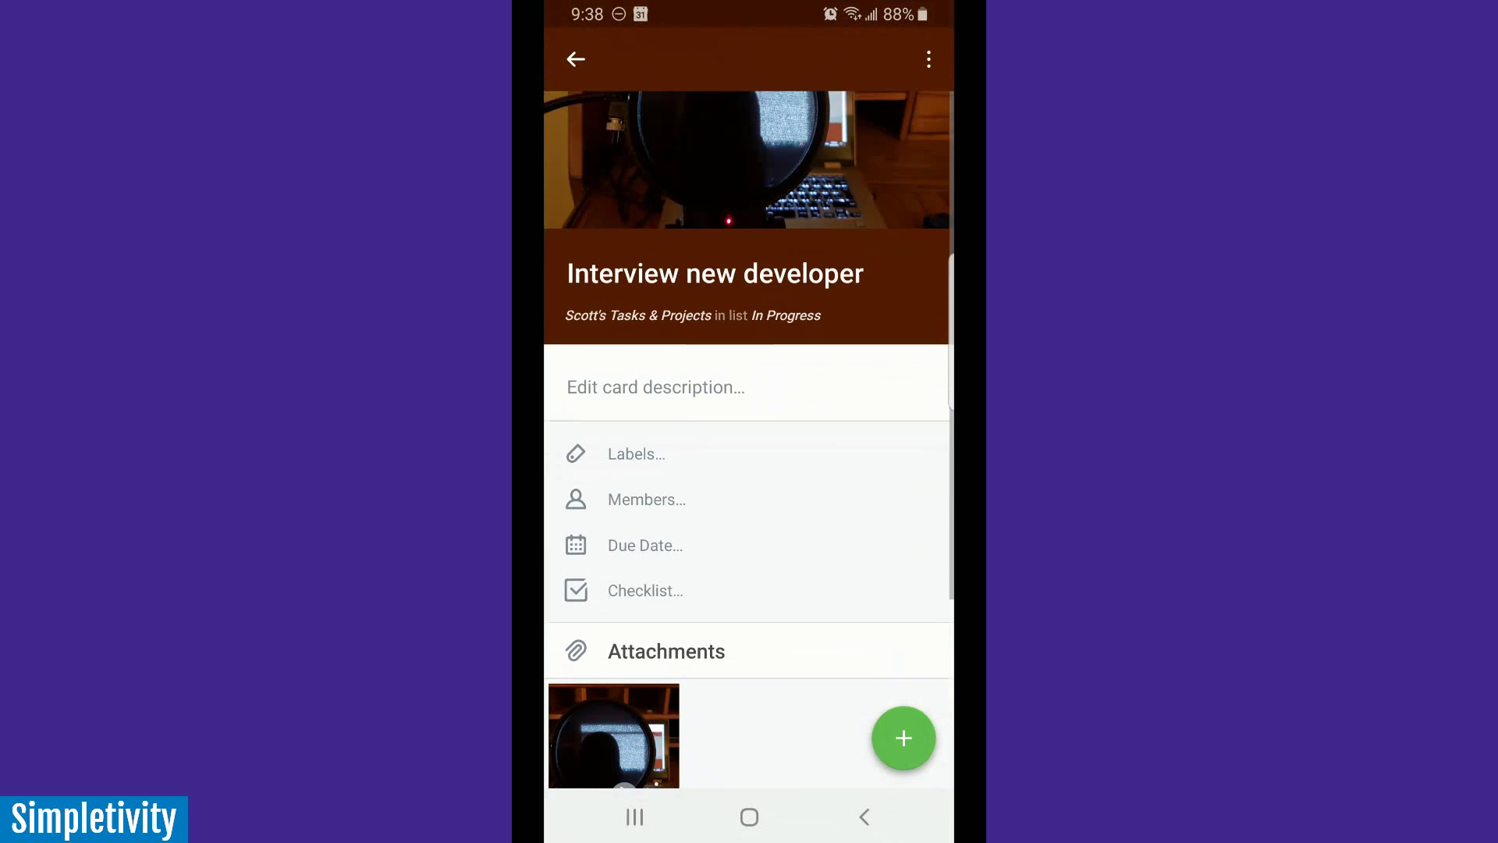
scroll(750, 469, "up", 5)
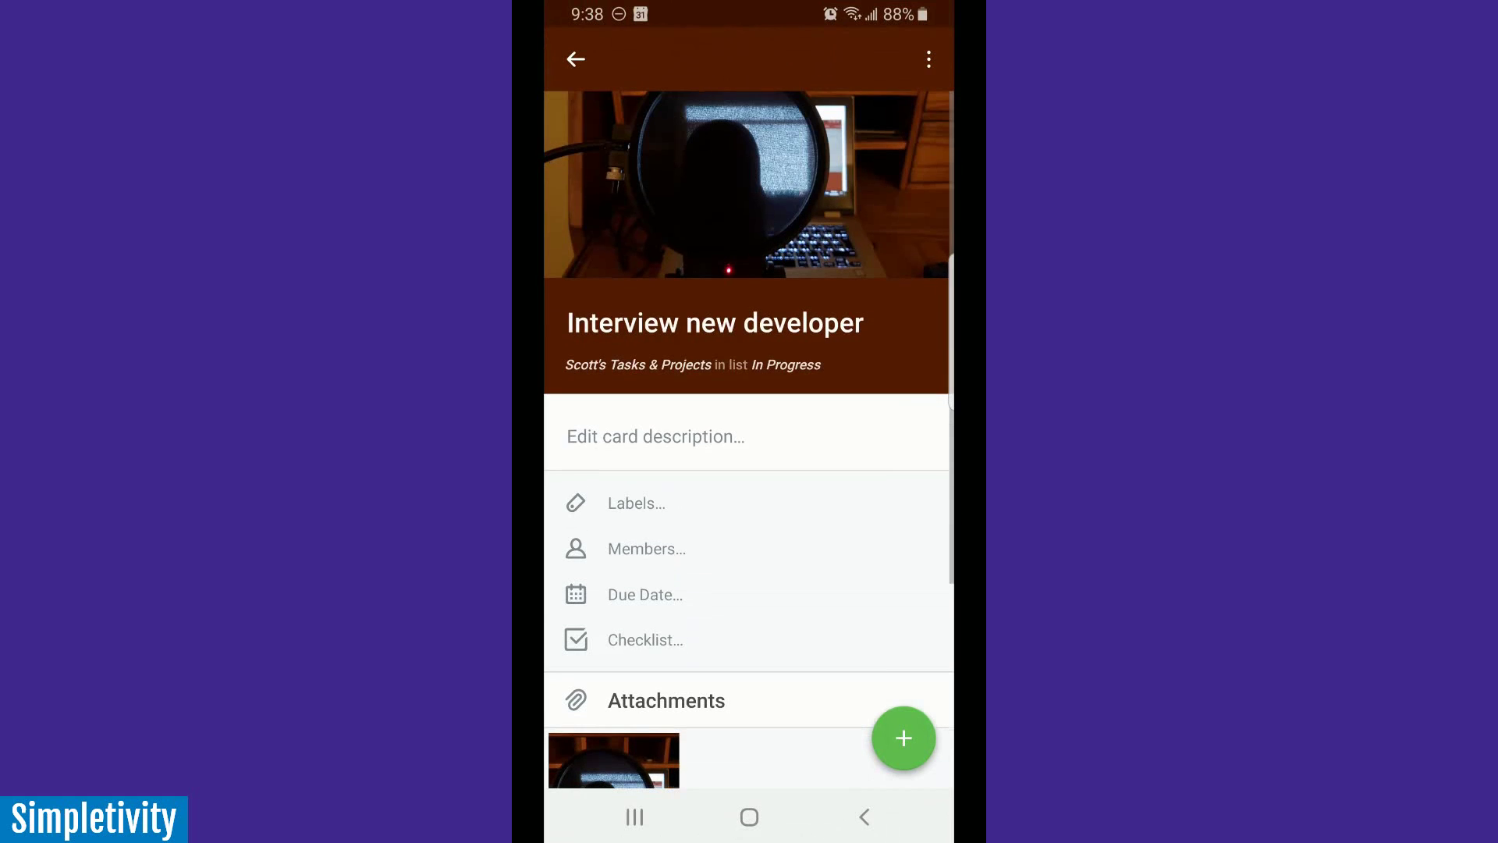
scroll(750, 468, "down", 5)
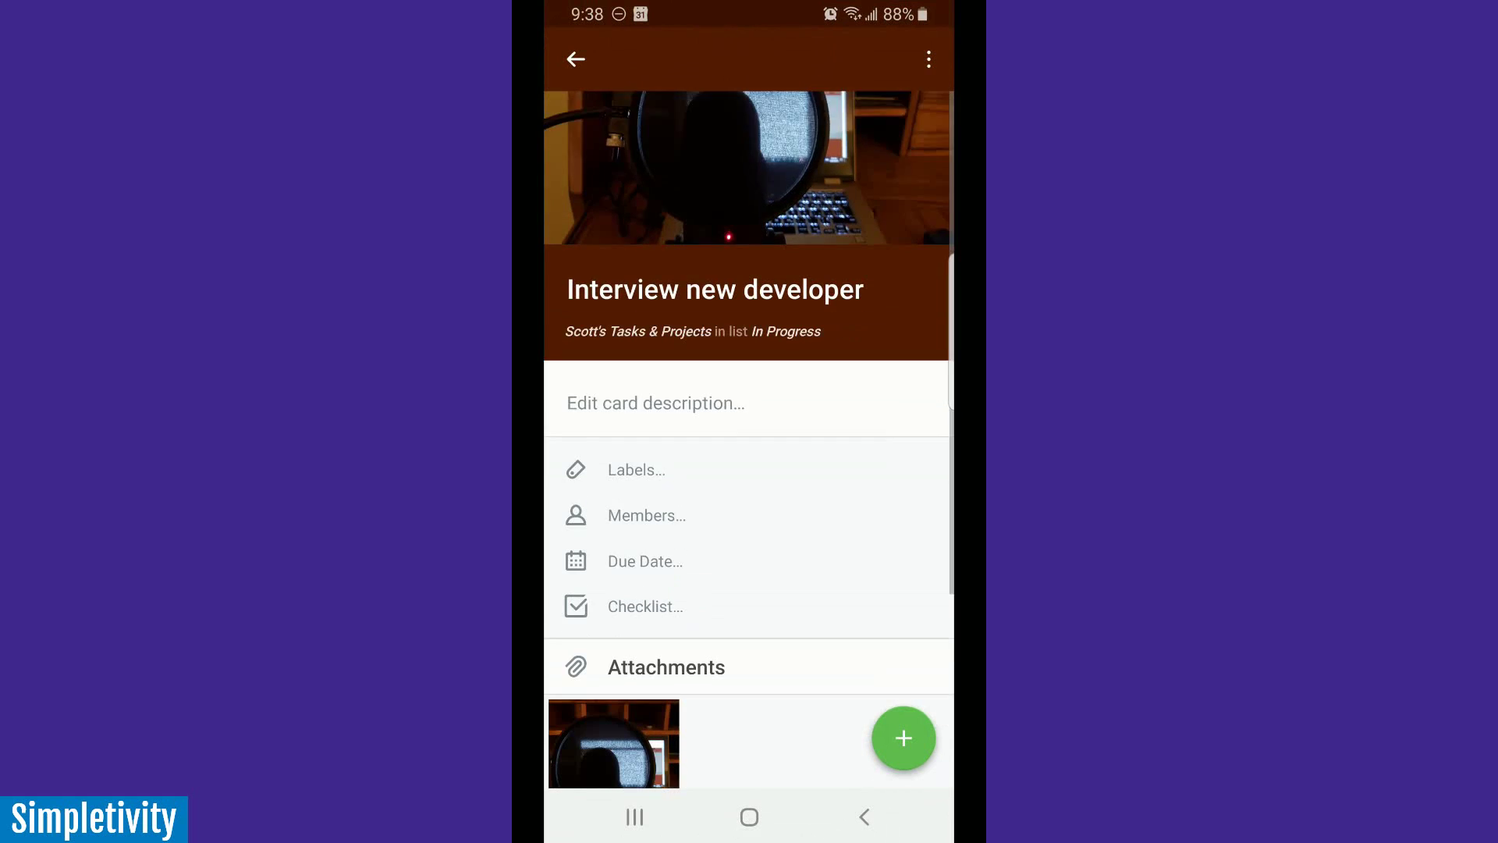
left_click(613, 494)
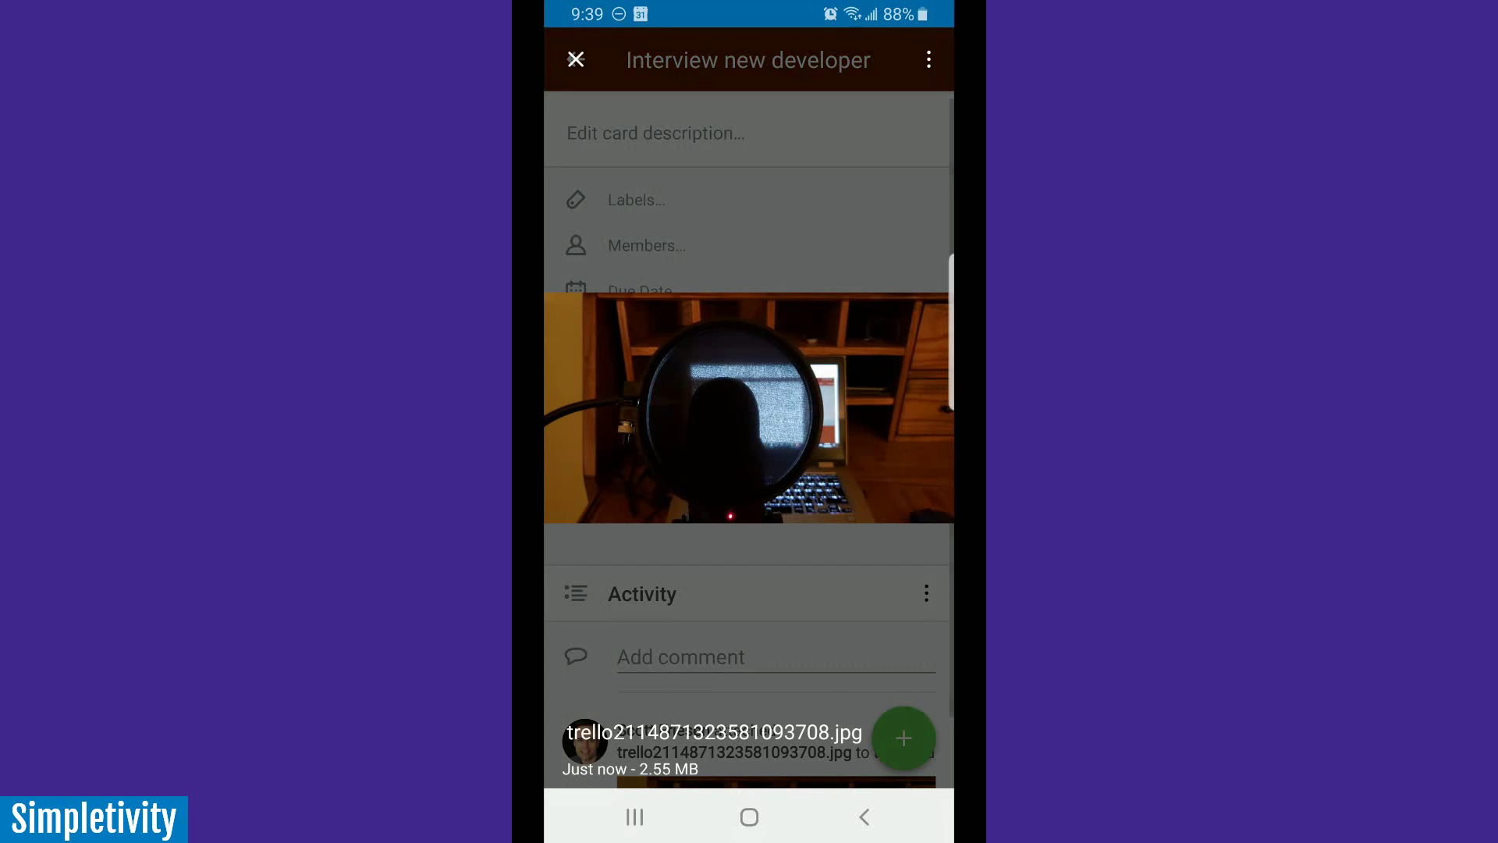
key("Escape")
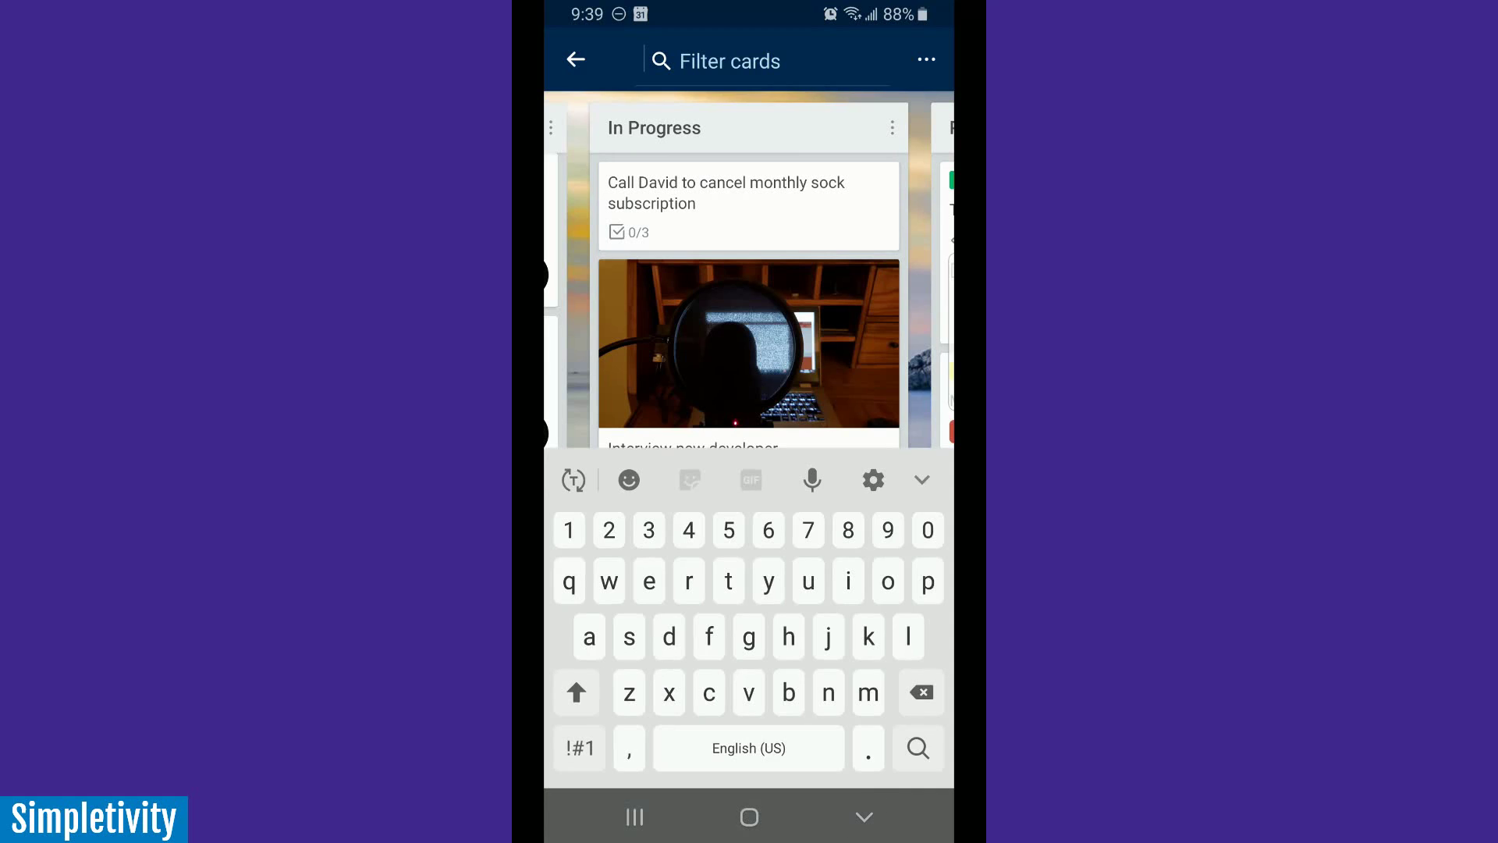
left_click(864, 818)
scroll(749, 468, "down", 3)
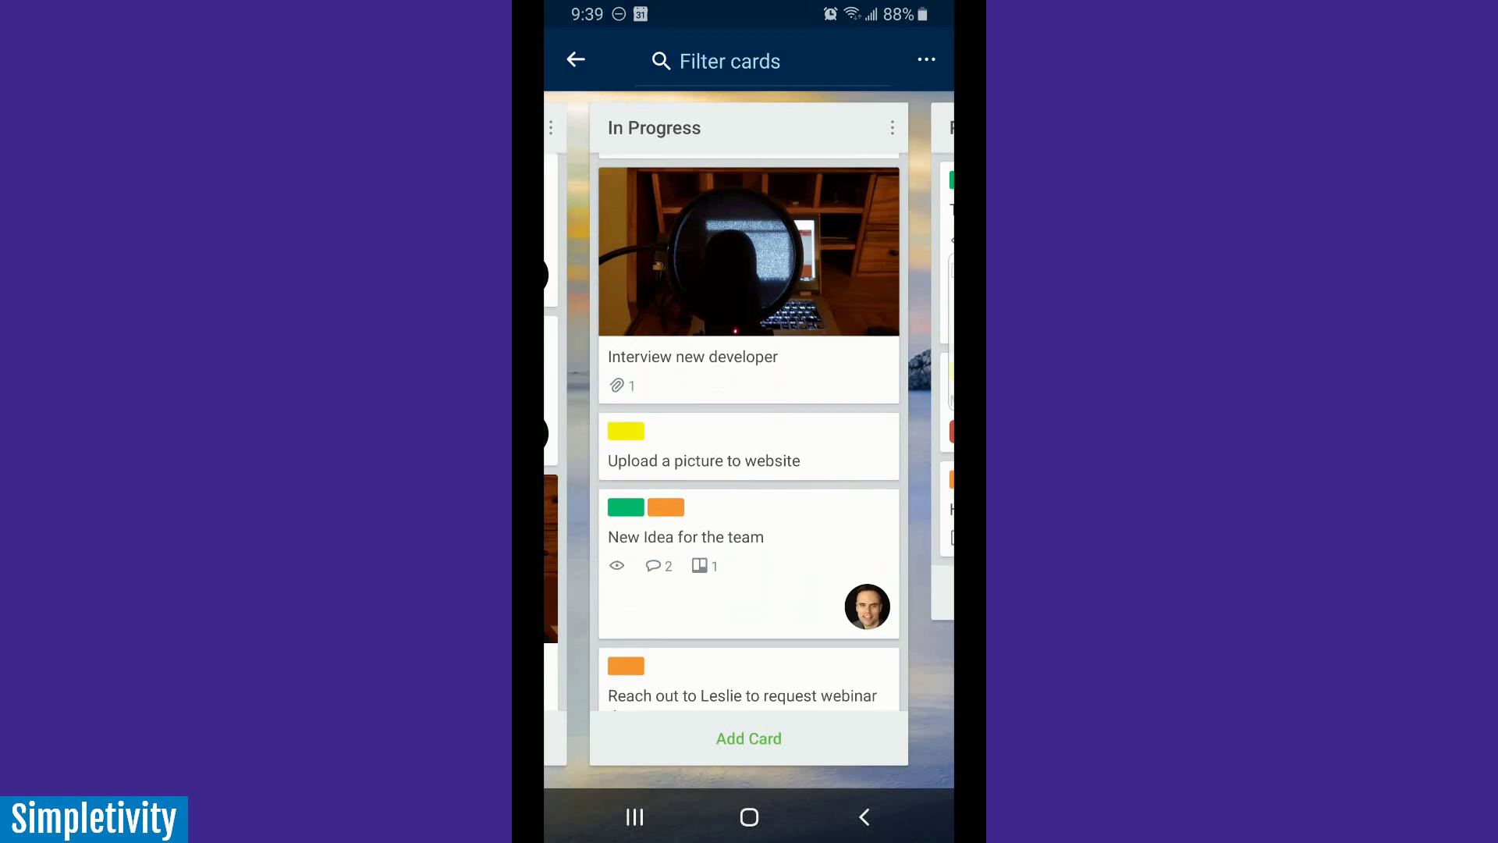
scroll(749, 469, "up", 1)
scroll(749, 468, "left", 3)
scroll(749, 468, "right", 3)
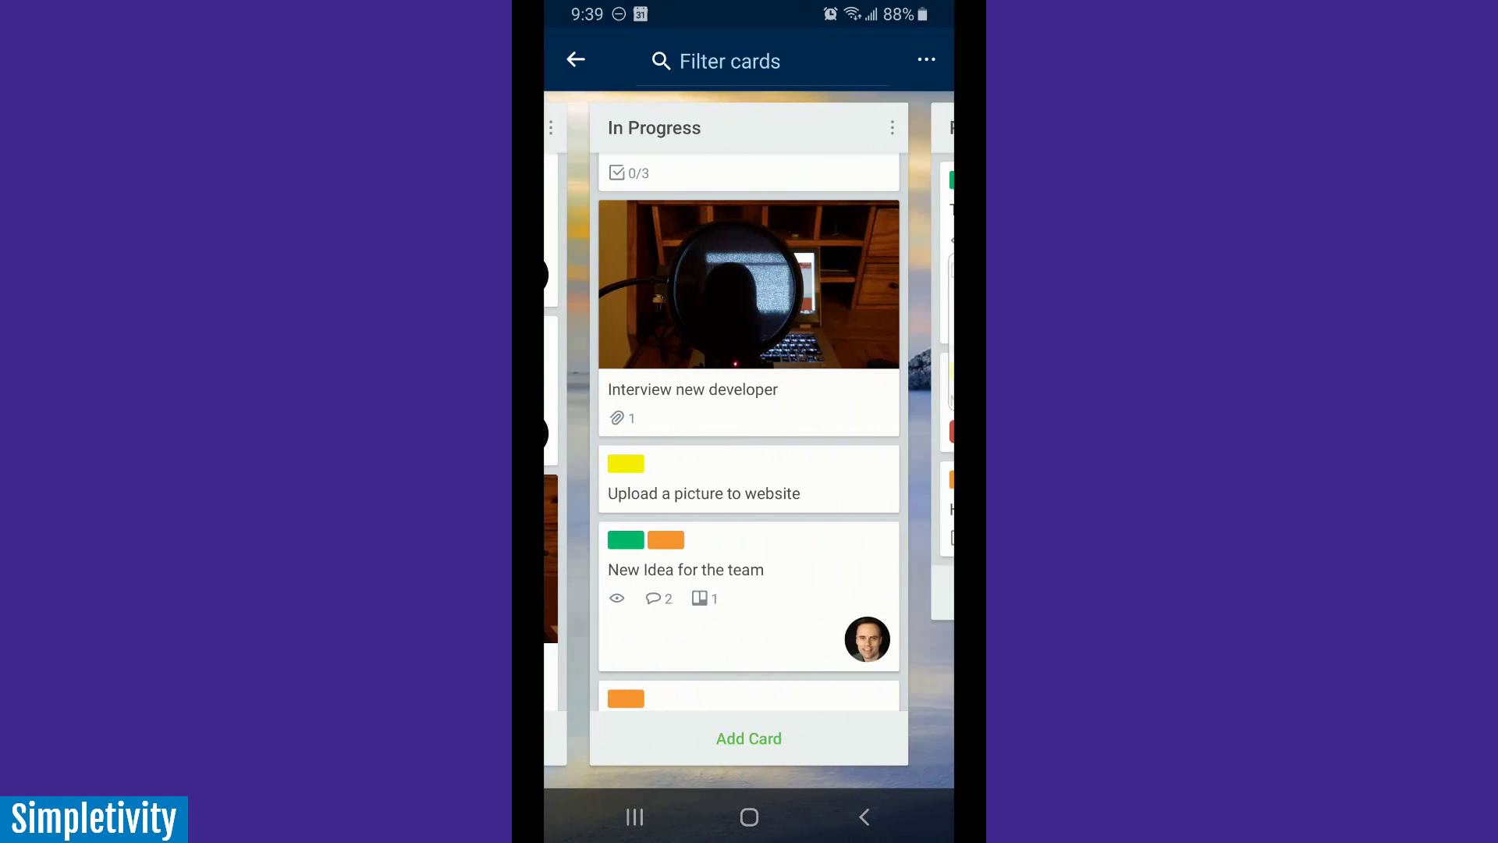
scroll(749, 469, "up", 1)
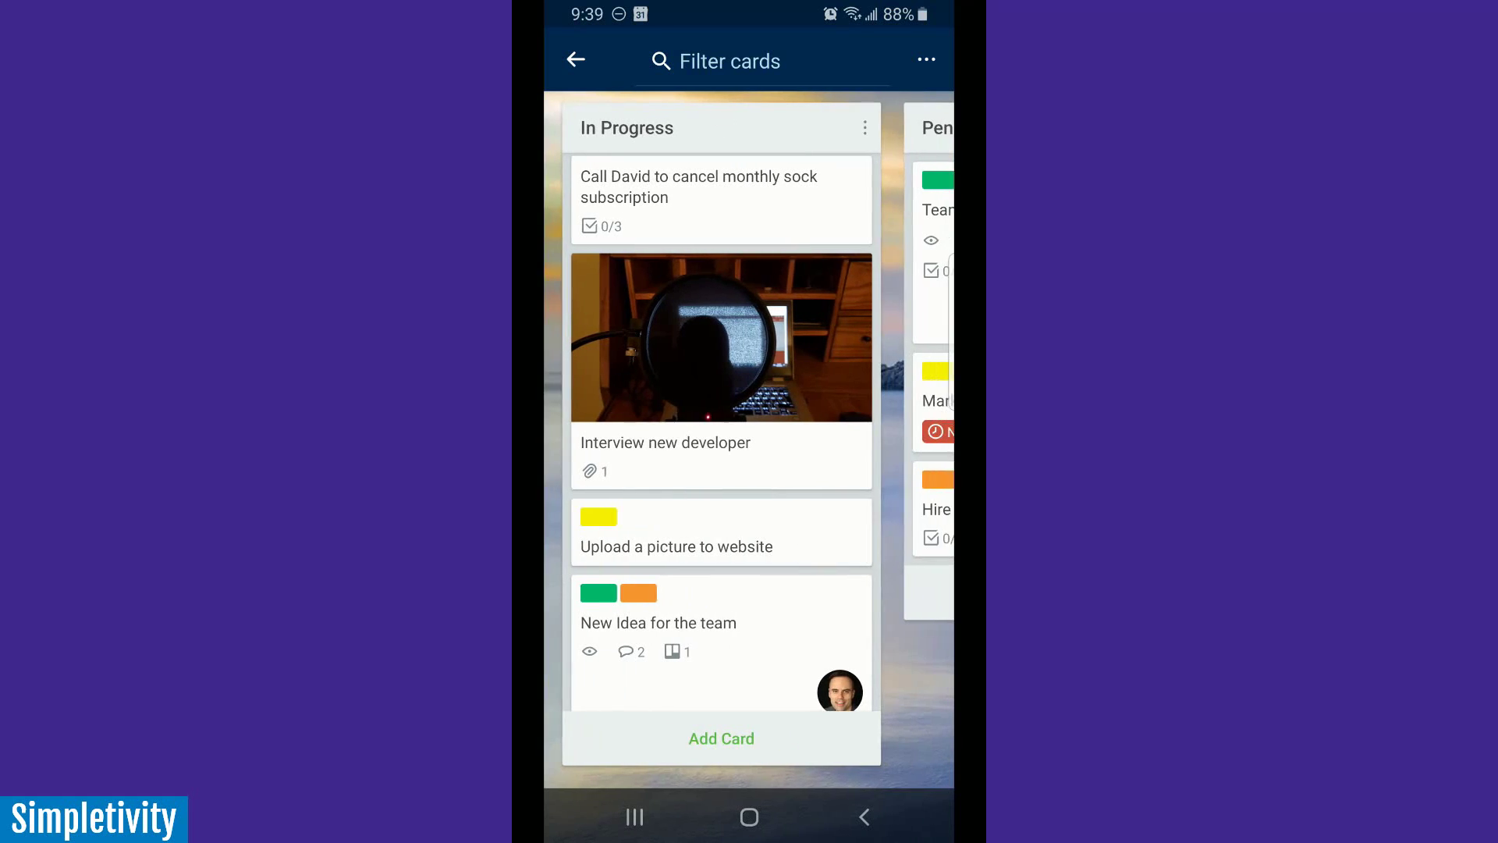
left_click_drag(819, 469, 739, 468)
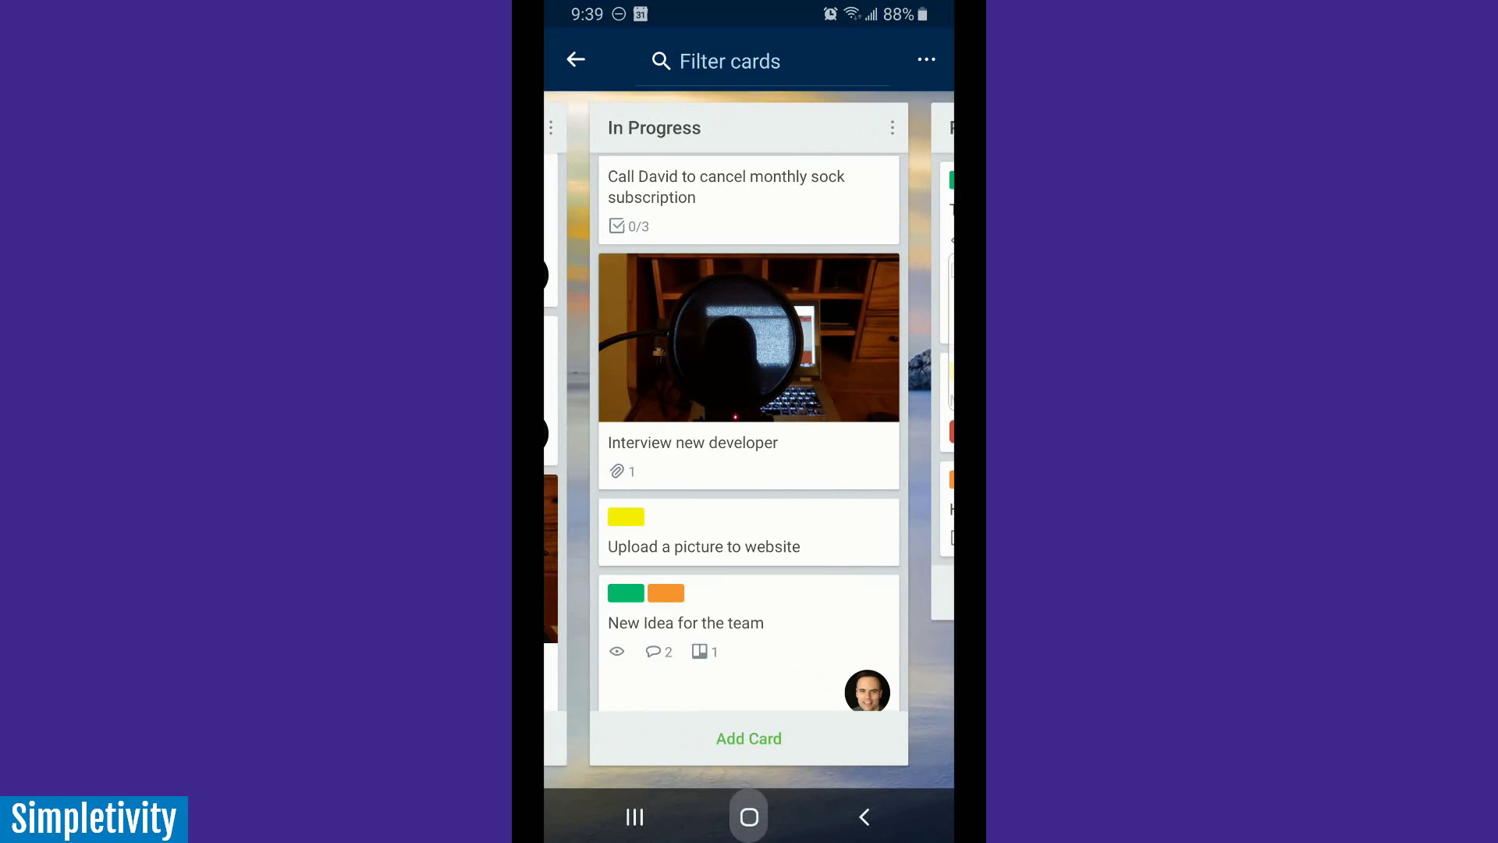
- Switch to Chrome's VPN article, dismiss the Lifehacker newsletter popup, and show the page menu
left_click(748, 817)
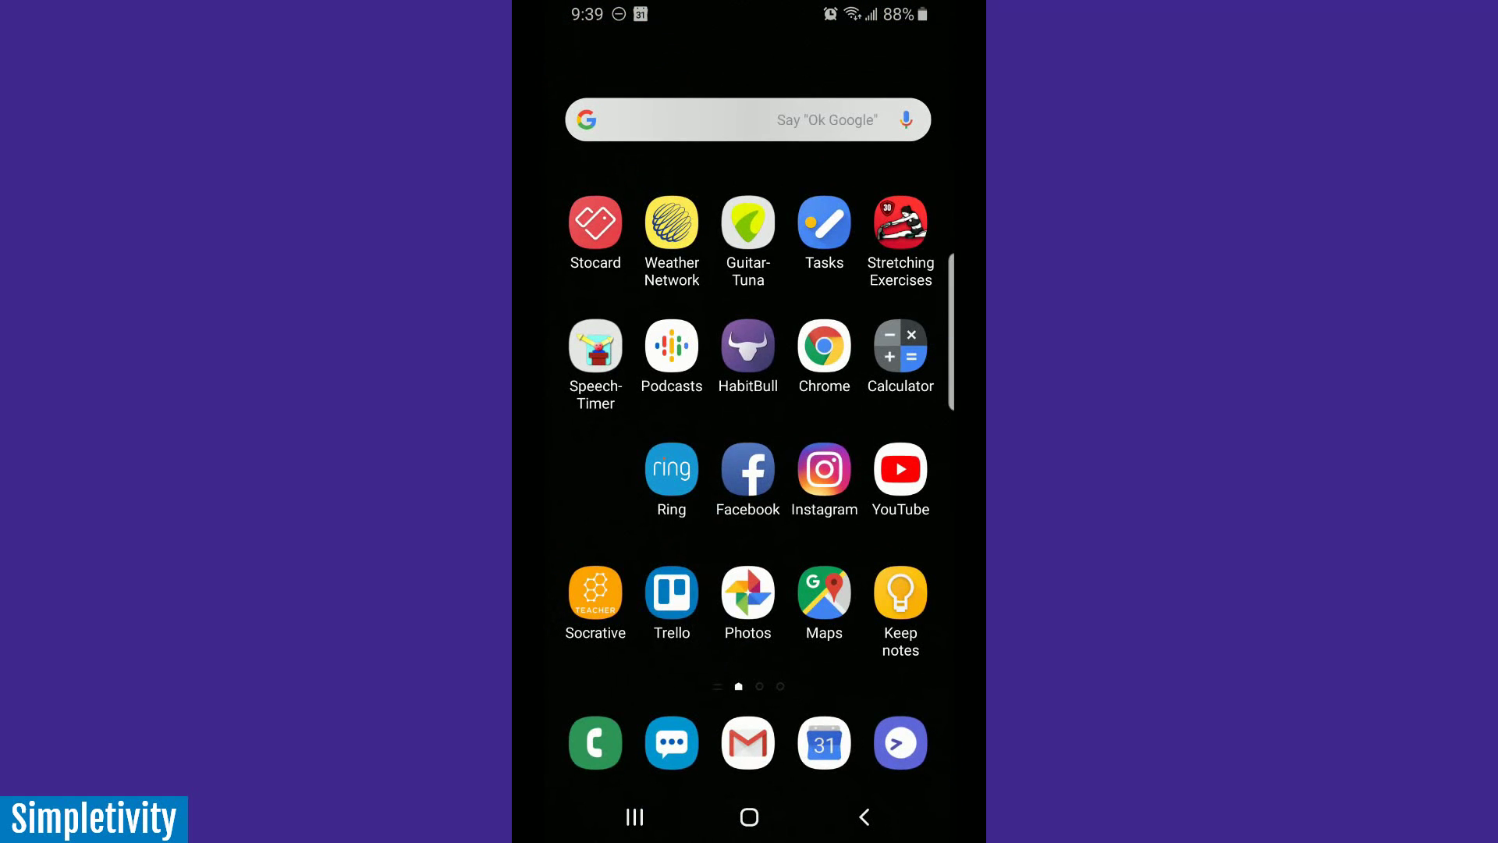
left_click(824, 346)
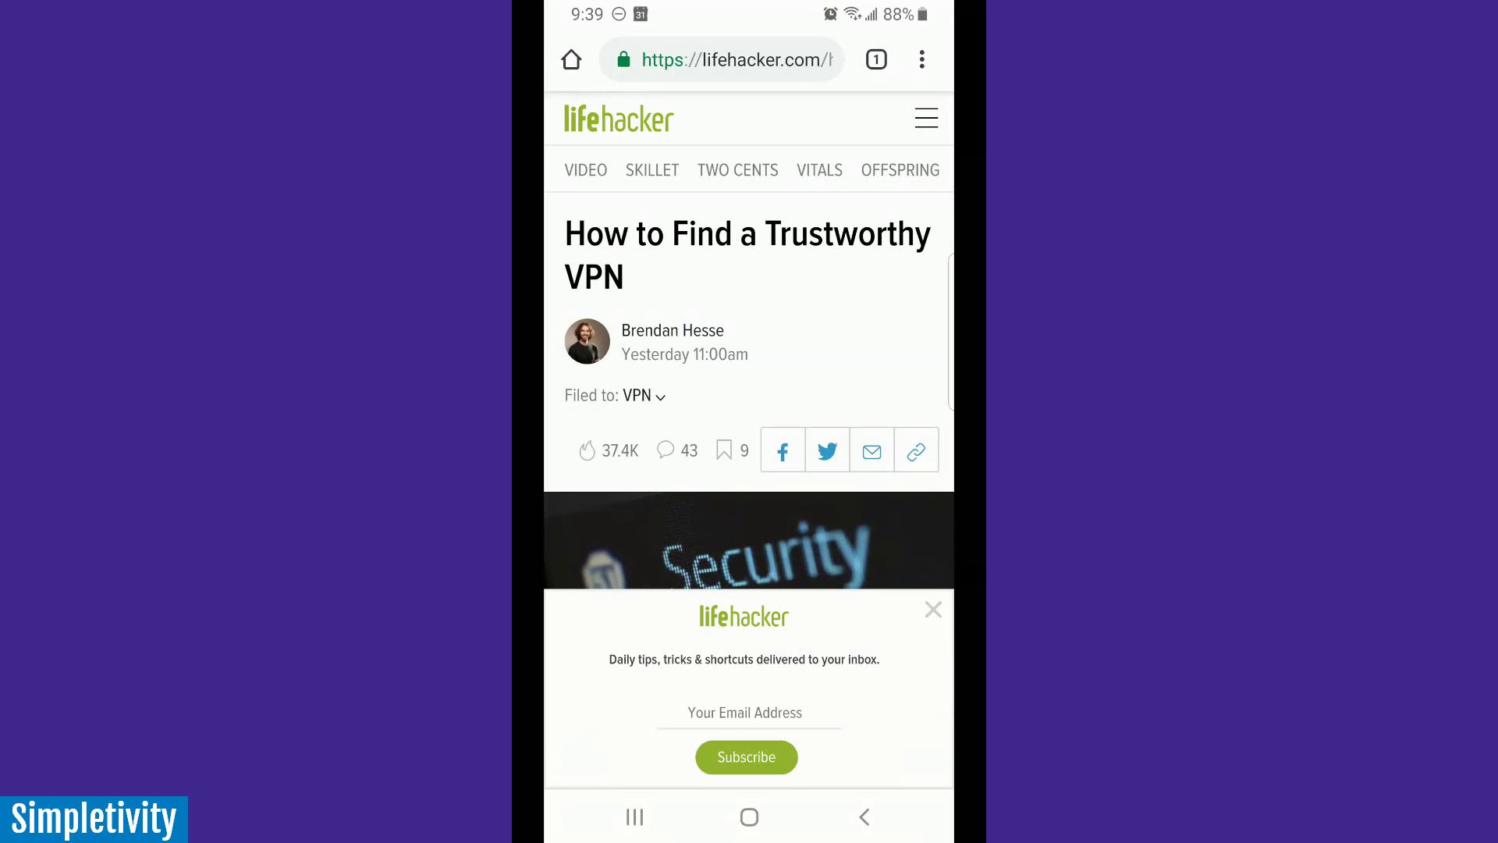
left_click(932, 609)
scroll(749, 469, "down", 3)
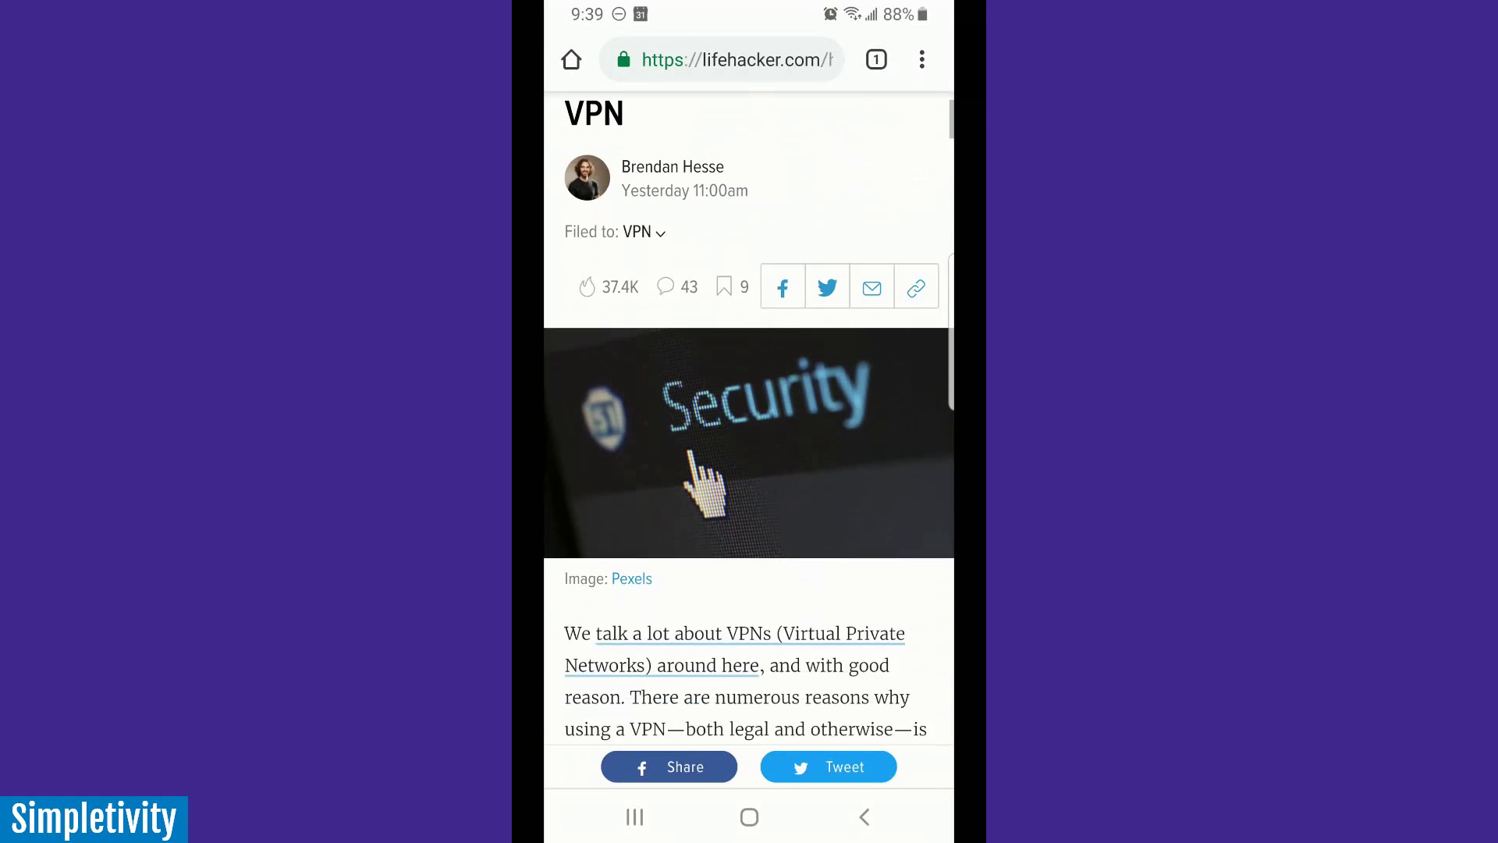
scroll(749, 468, "up", 2)
scroll(749, 468, "up", 1)
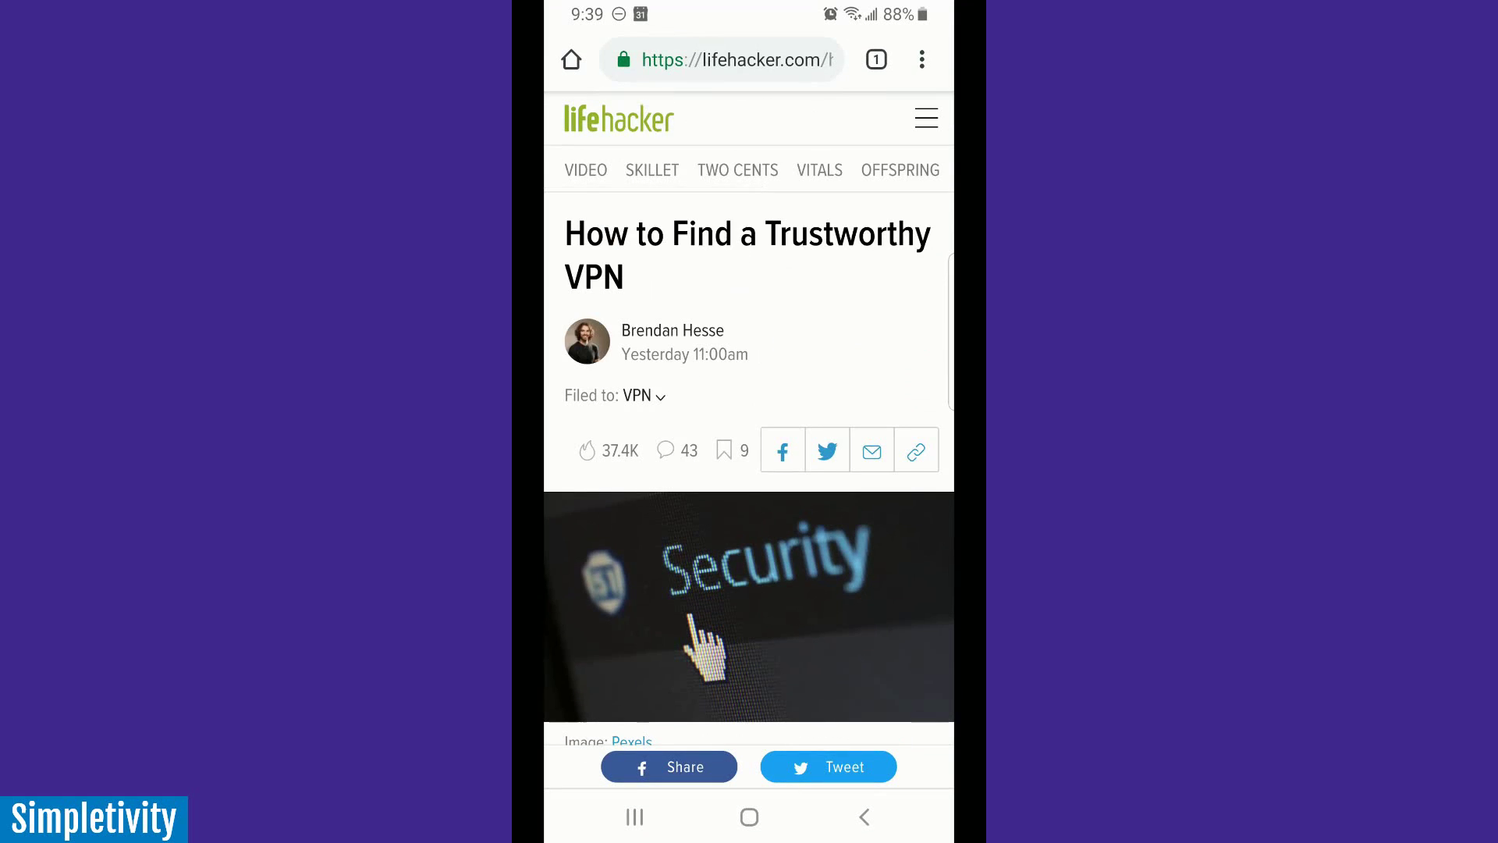
scroll(749, 468, "down", 2)
scroll(749, 468, "up", 2)
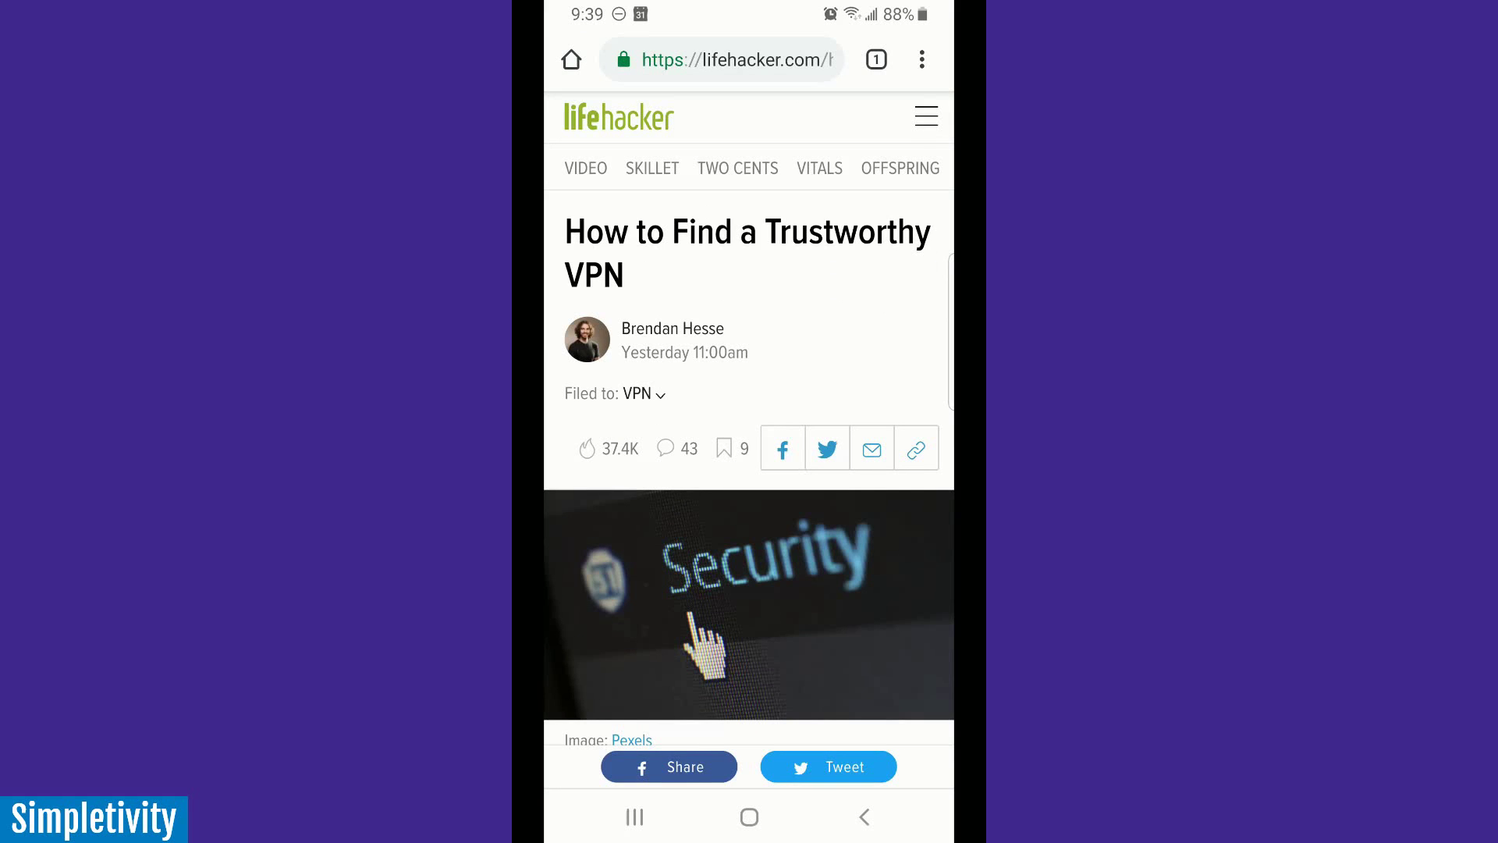
left_click(922, 60)
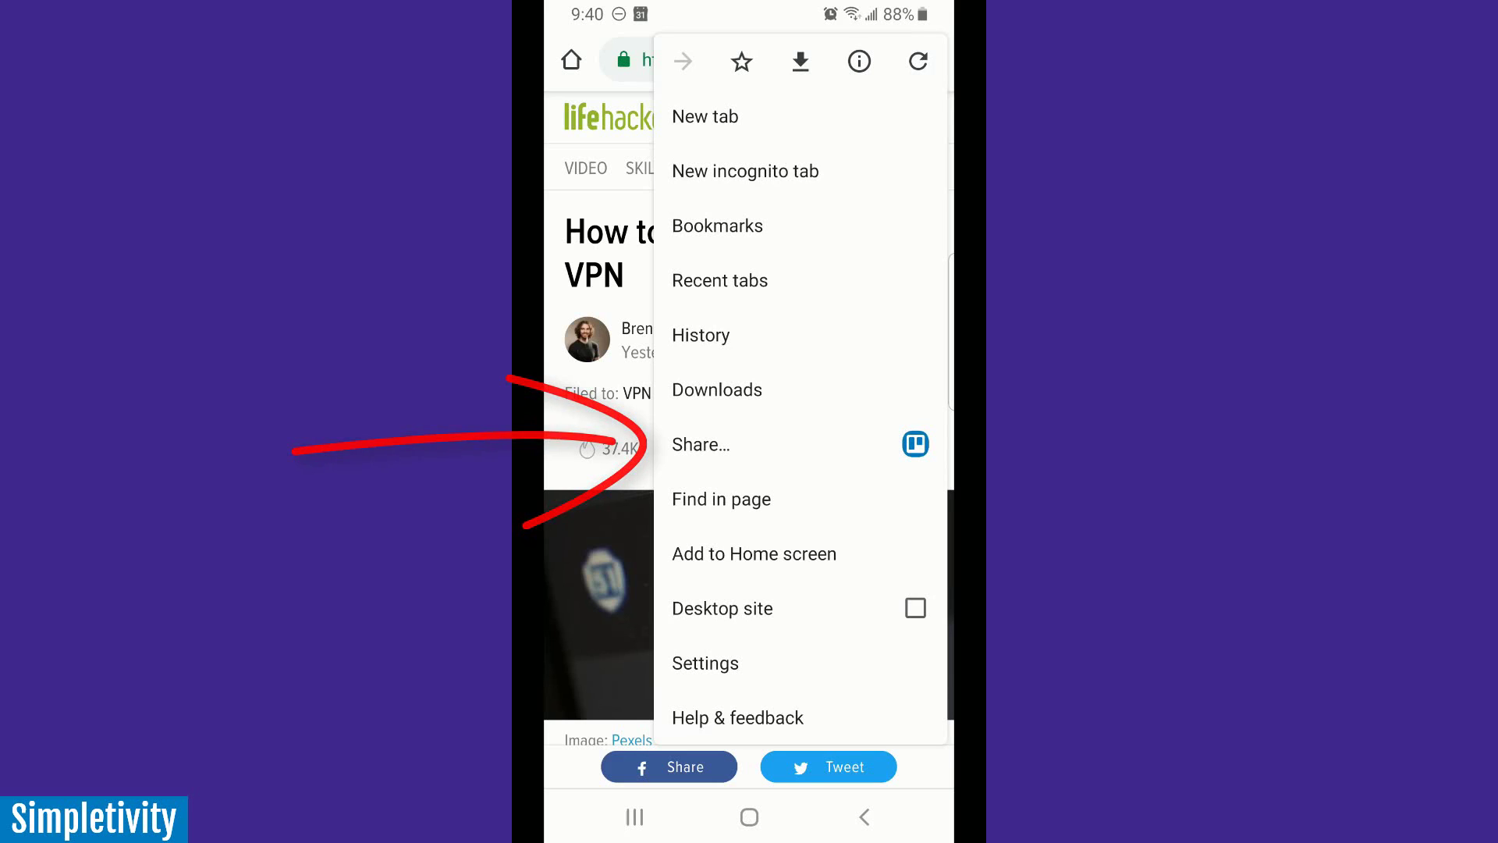
- Choose Share… from Chrome's menu to bring up the Share via sheet
key("Escape")
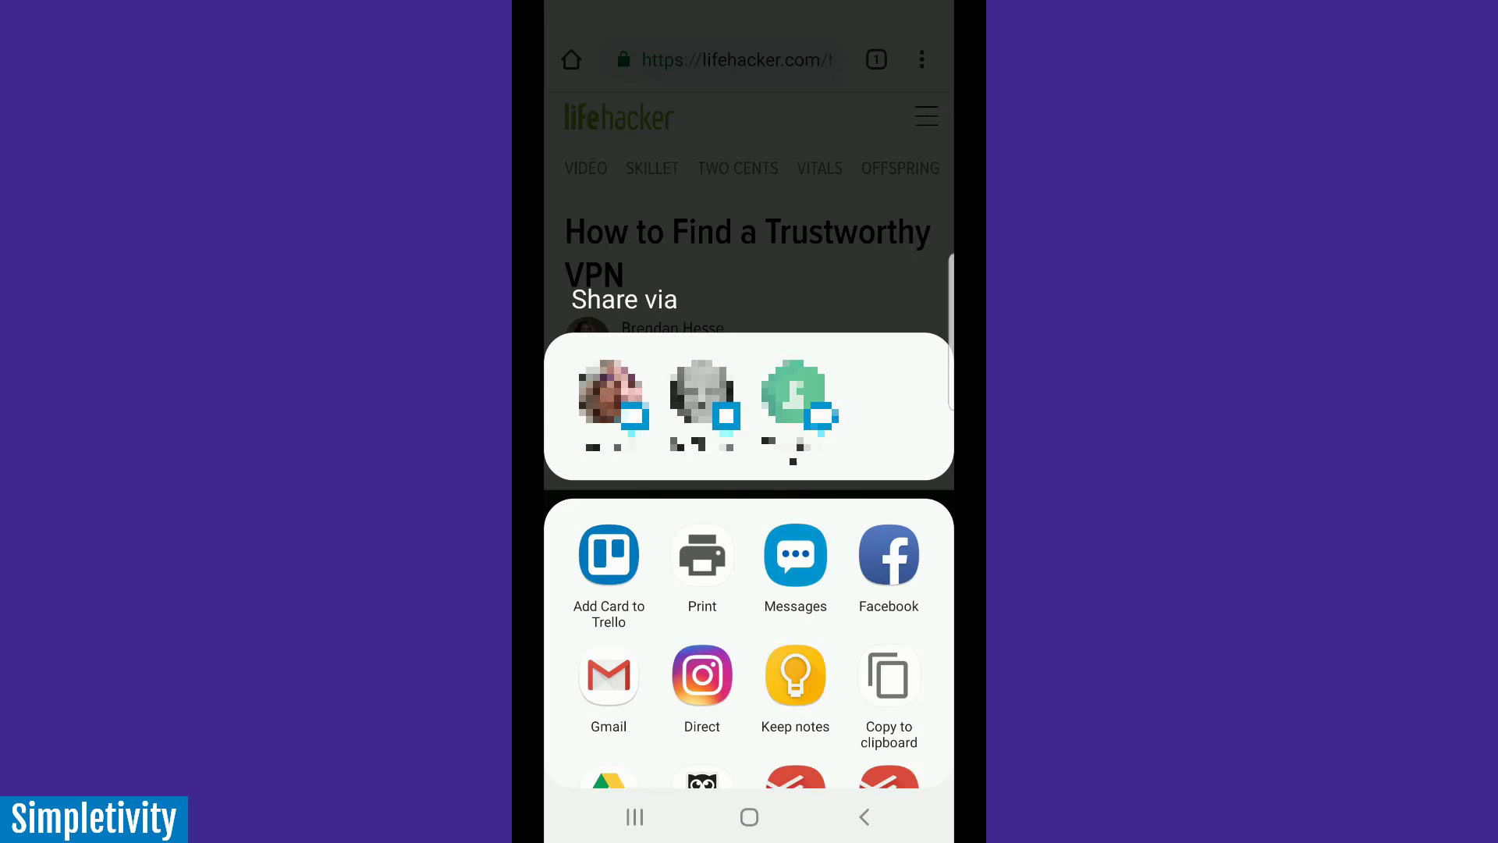
- Send the VPN article to Trello as a new card in the current board's To Do list
left_click(608, 568)
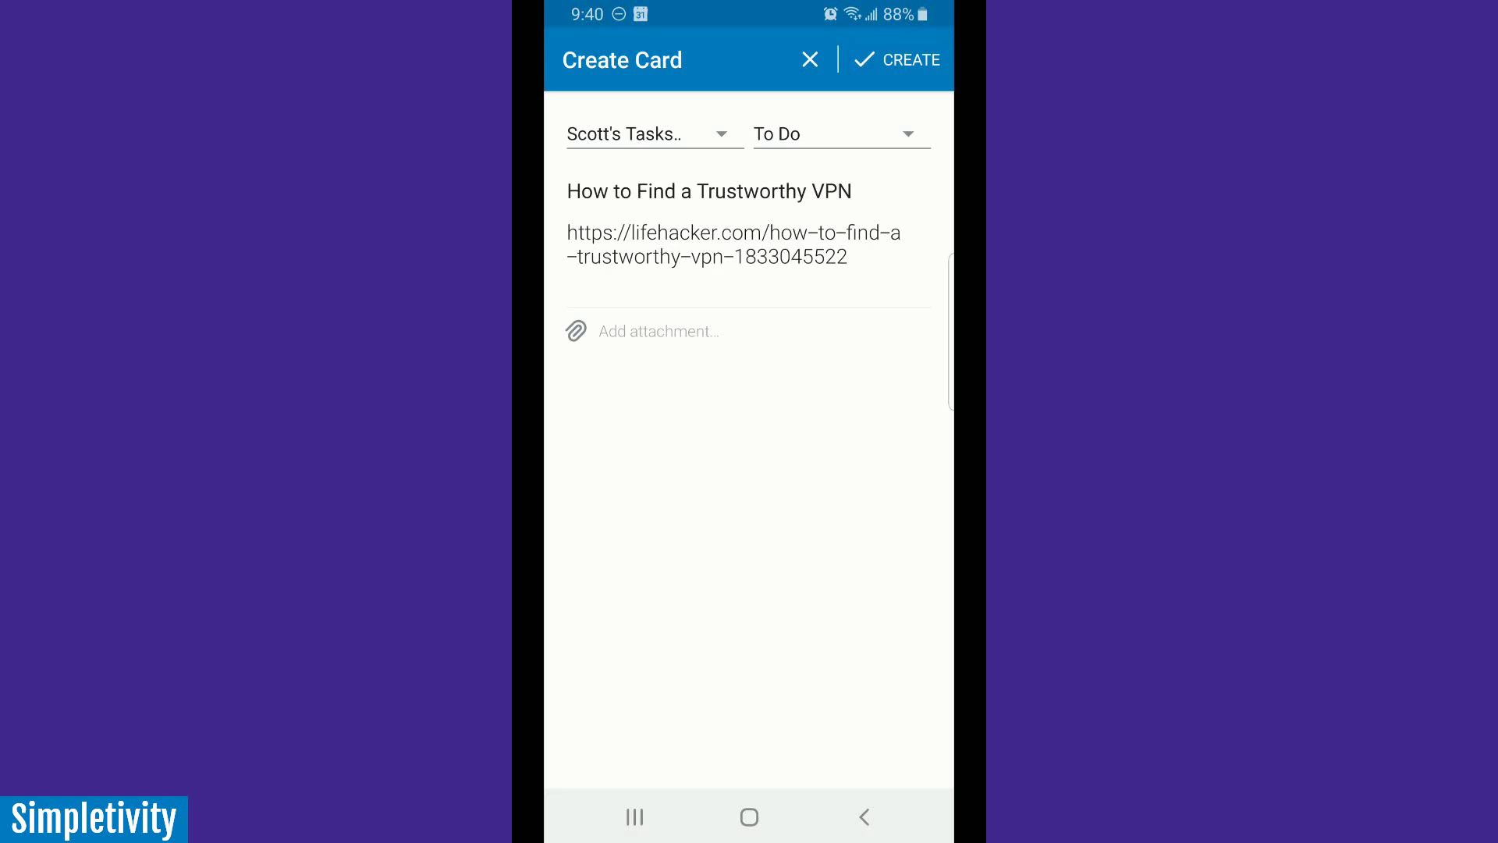
left_click(647, 133)
scroll(702, 421, "up", 1)
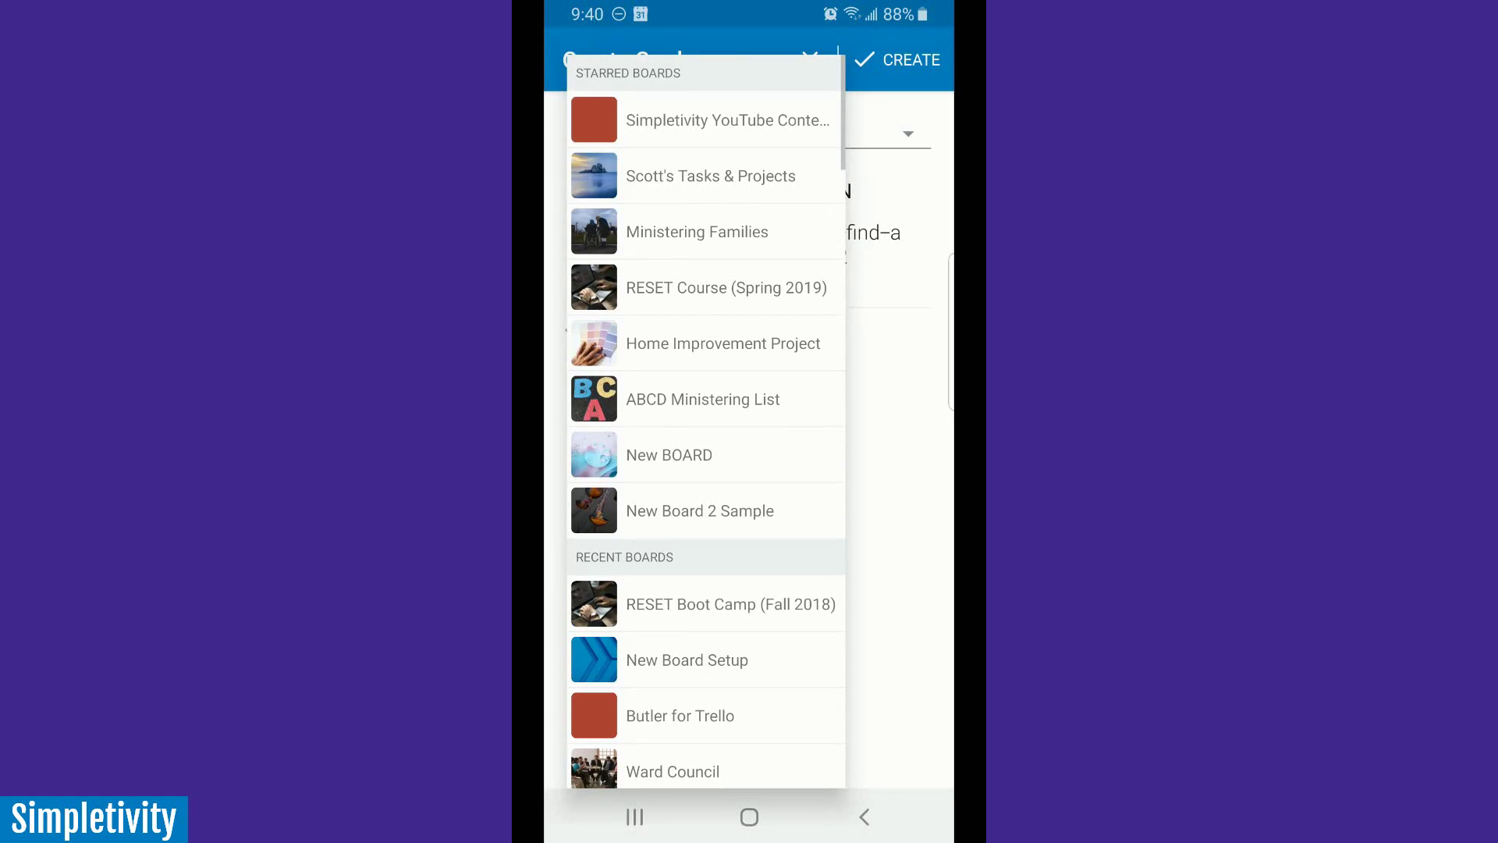
scroll(702, 421, "down", 4)
scroll(703, 421, "up", 4)
left_click(890, 469)
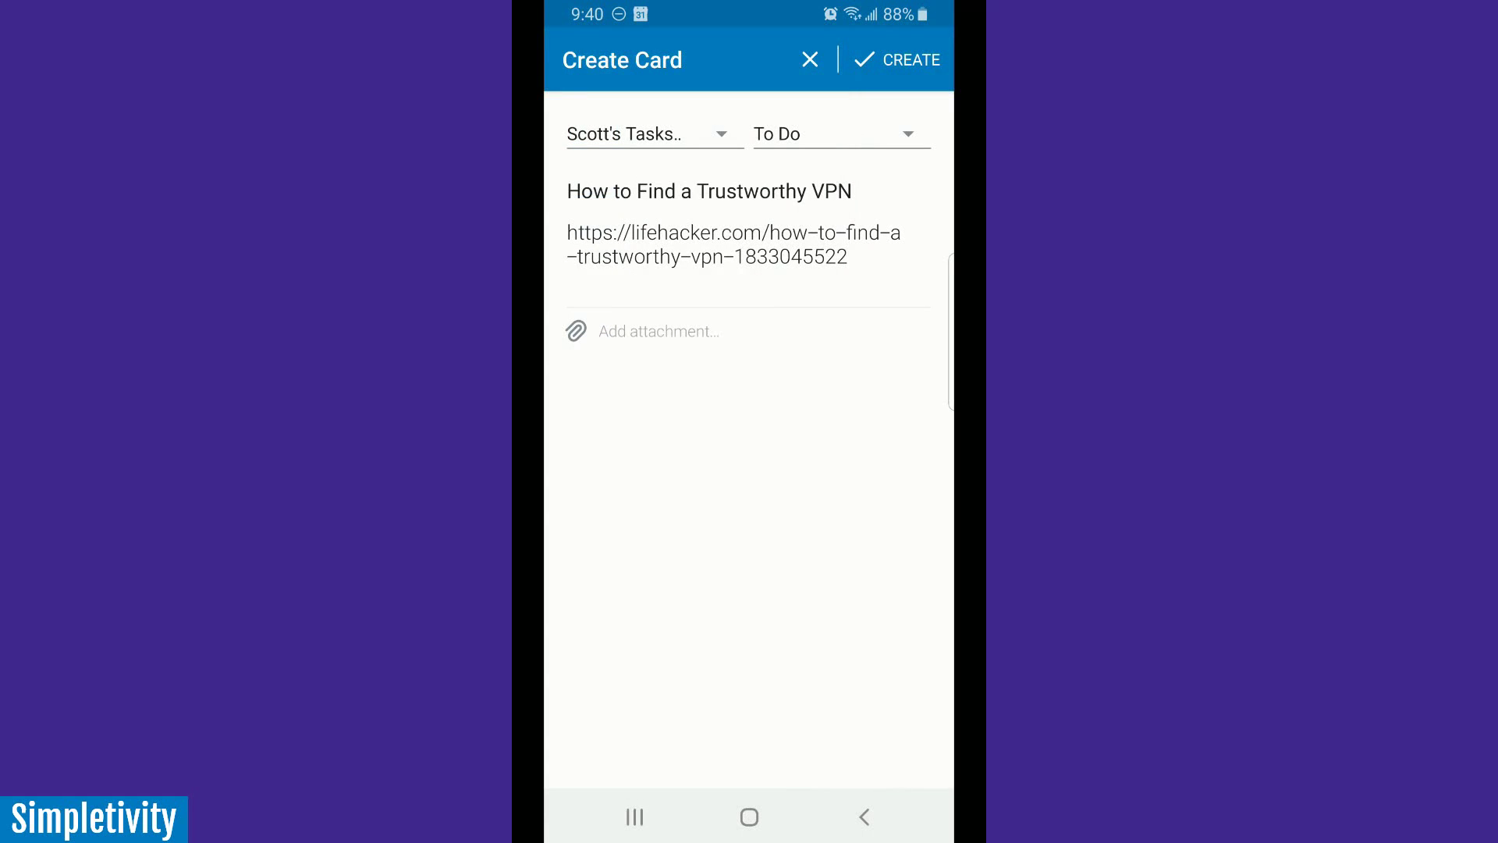
left_click(834, 133)
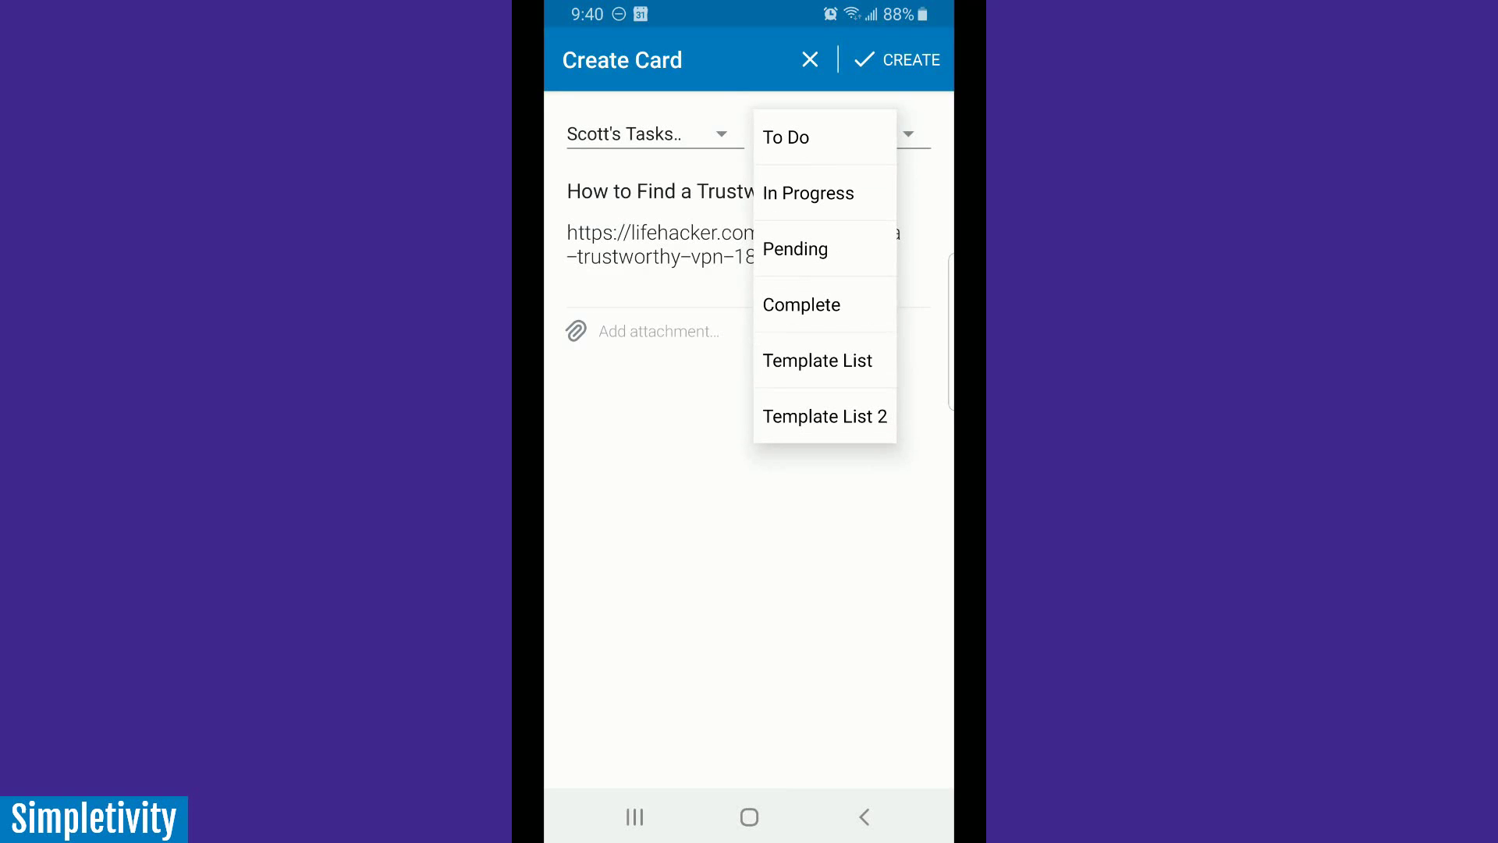
left_click(819, 137)
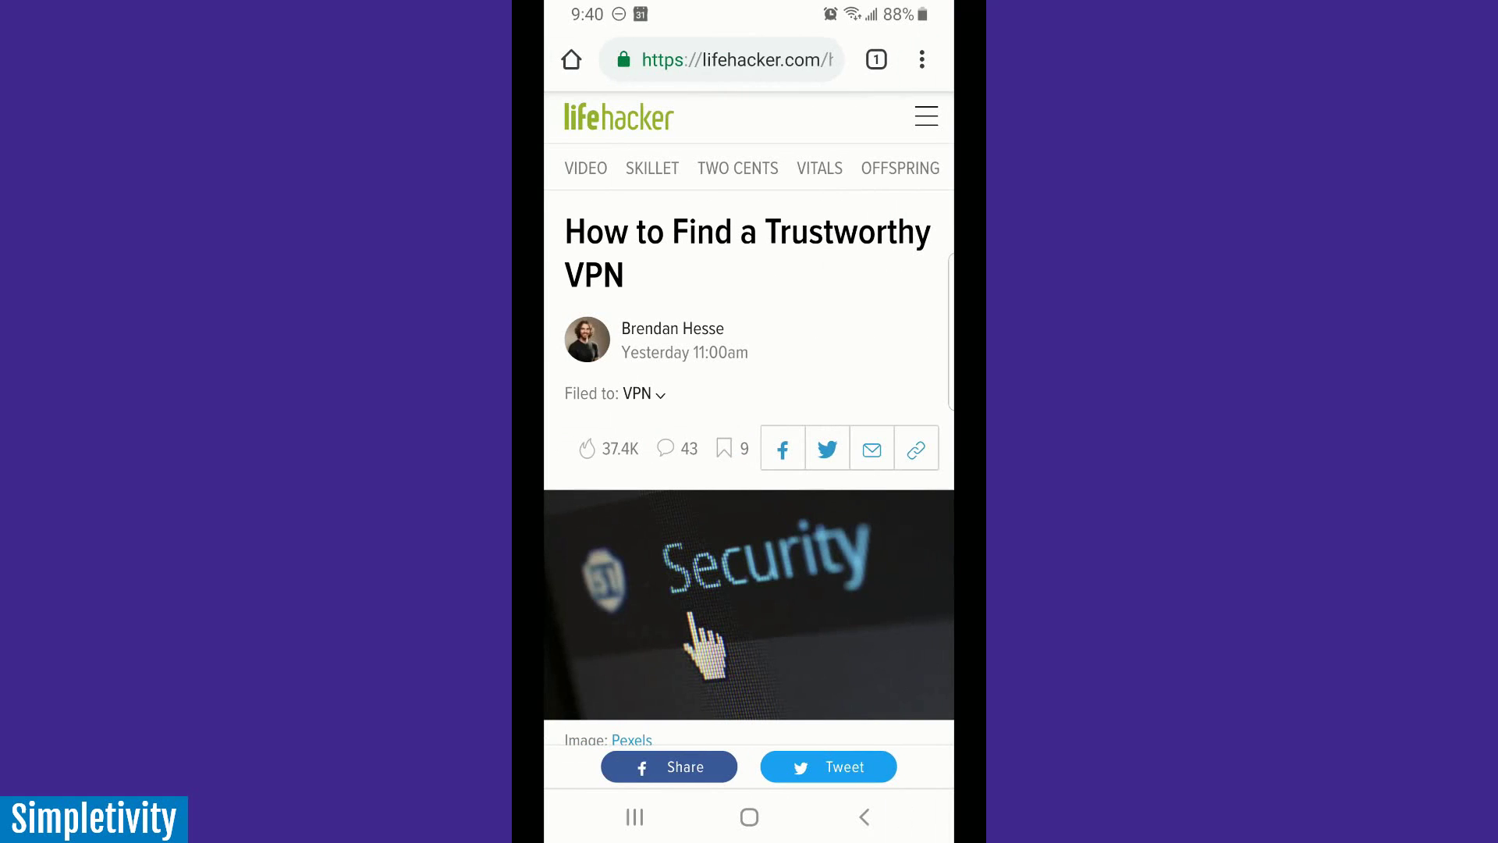
scroll(750, 526, "down", 2)
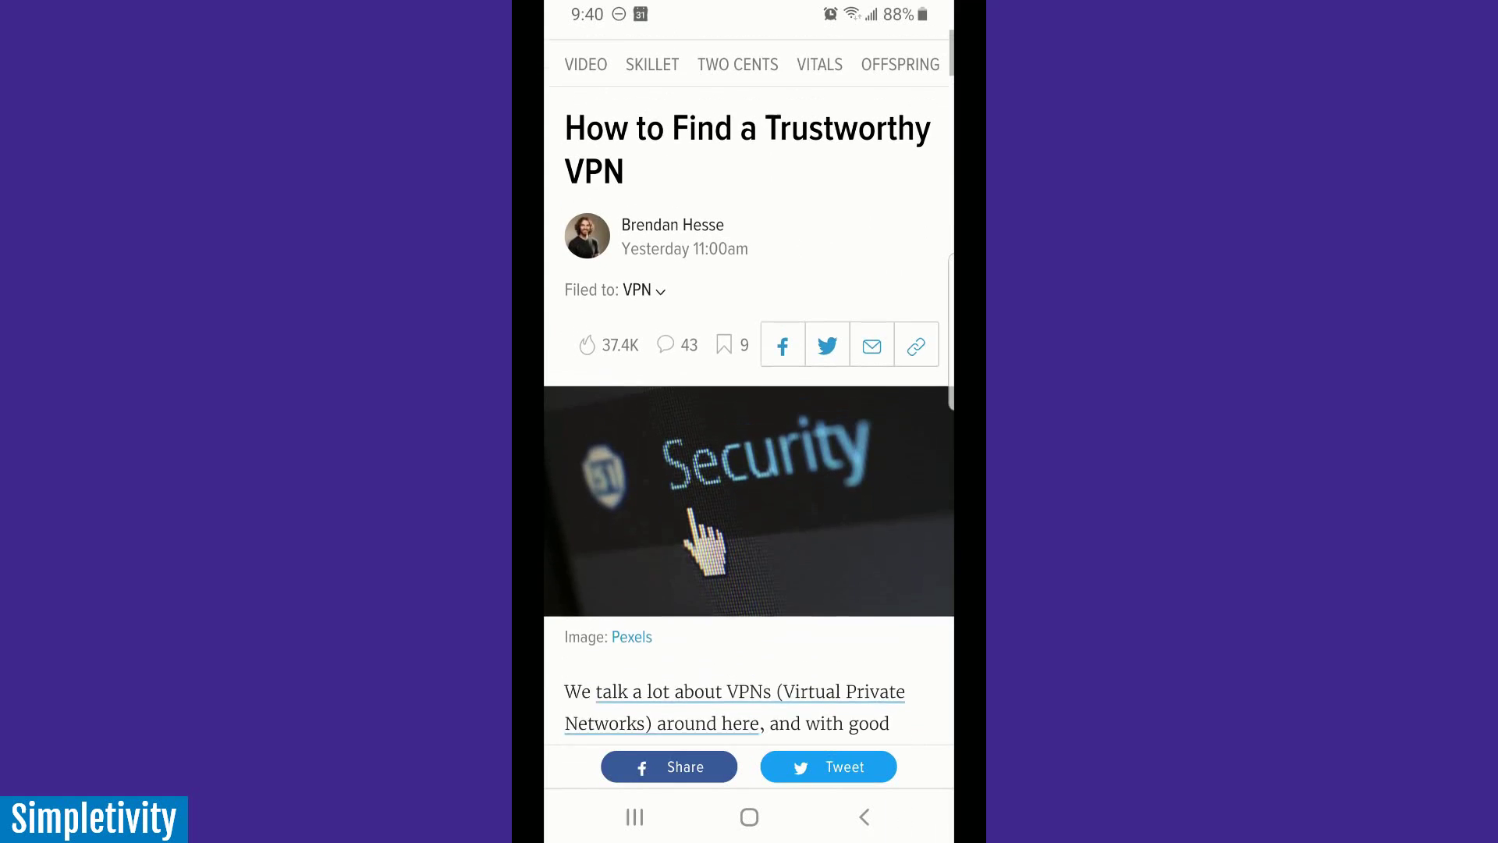
- Return to Trello and open the 'How to Find a Trustworthy VPN' card in To Do
left_click(749, 818)
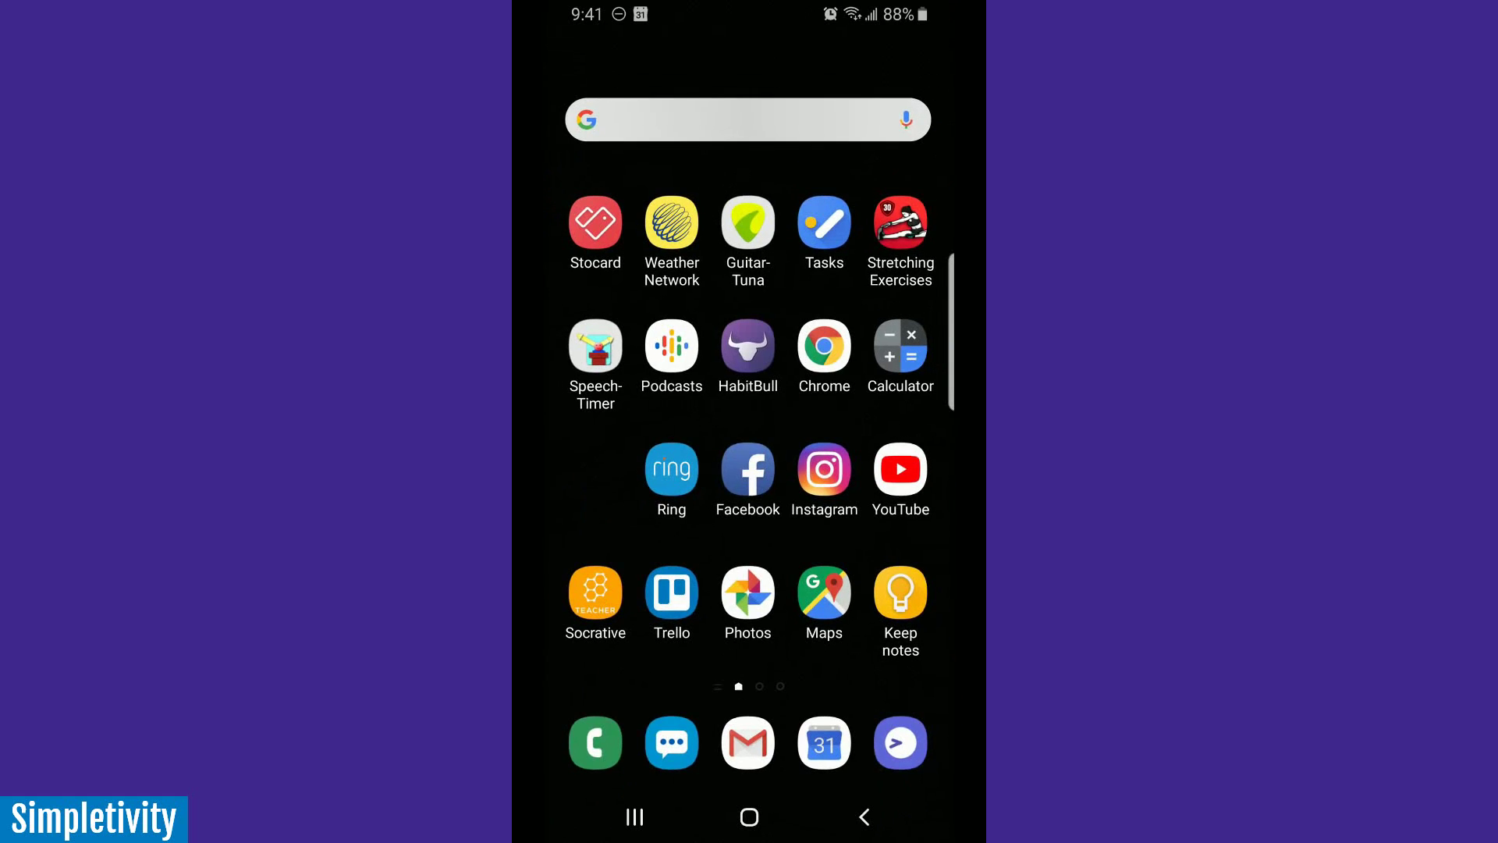
left_click(672, 592)
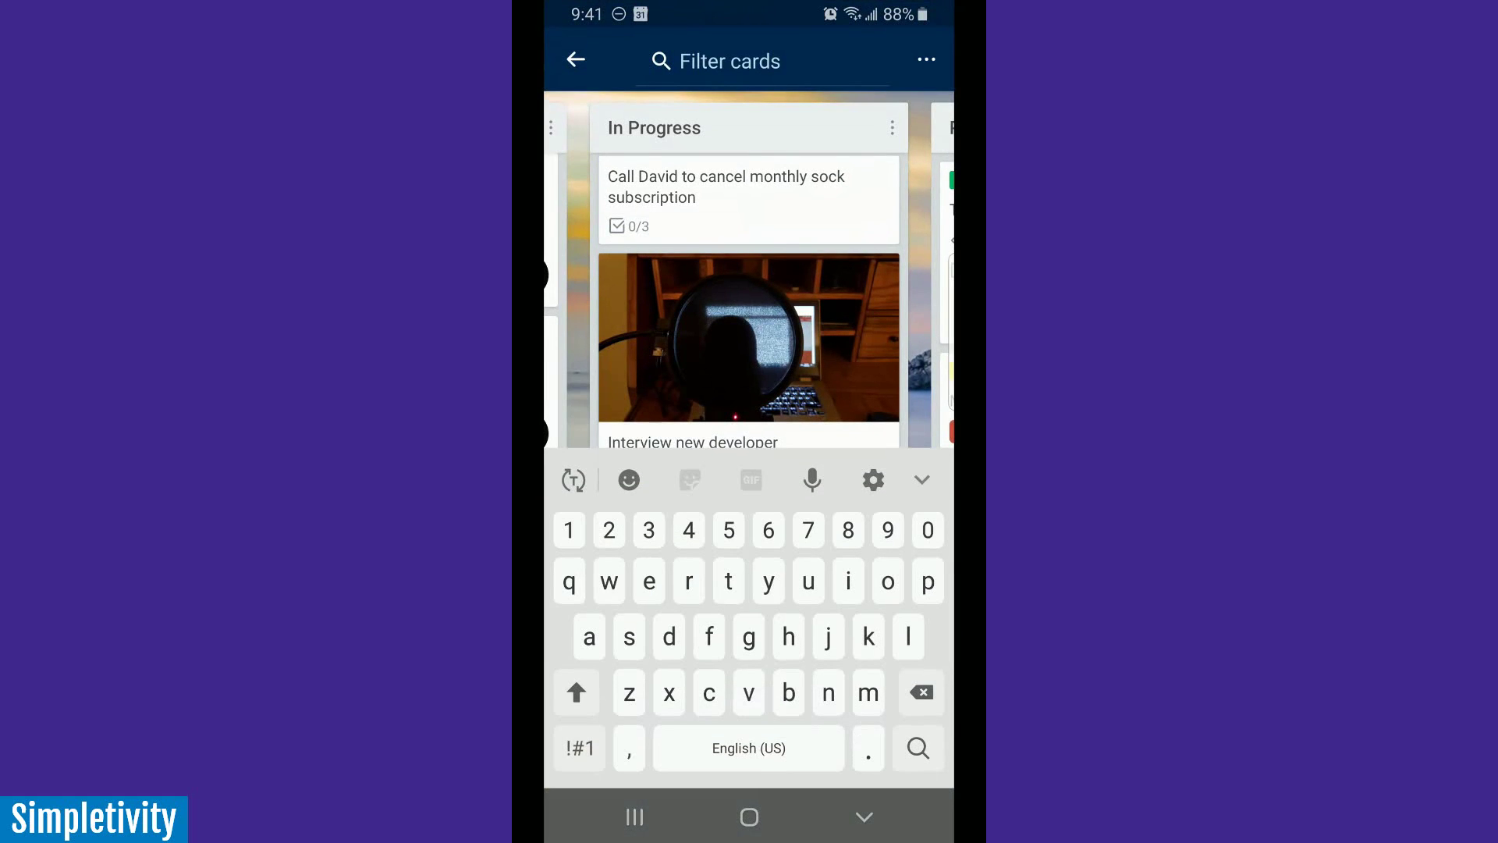
left_click(864, 815)
left_click_drag(608, 352, 890, 352)
left_click_drag(725, 585, 726, 293)
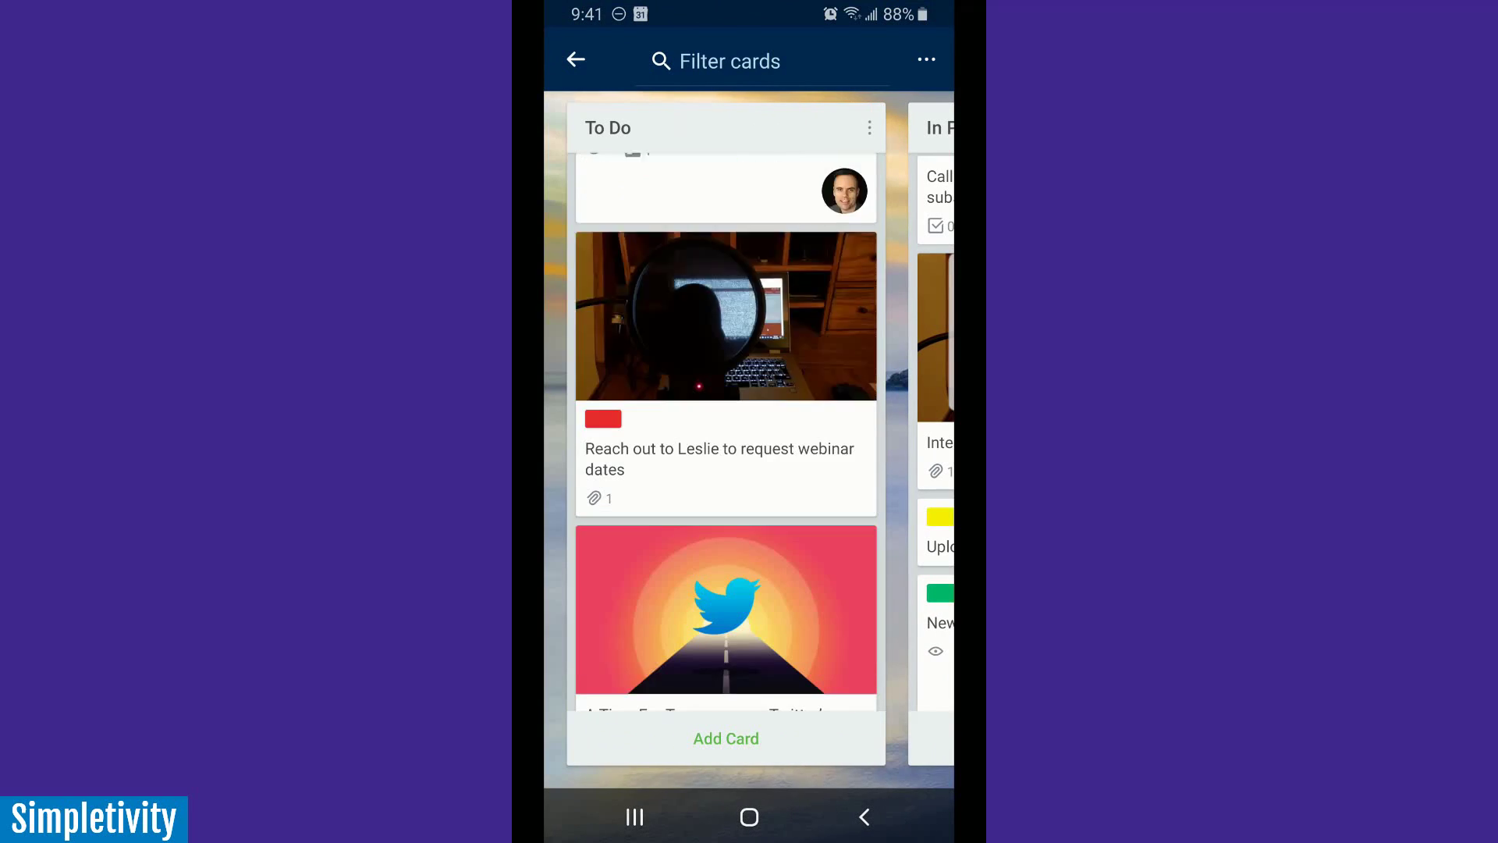
scroll(726, 468, "down", 5)
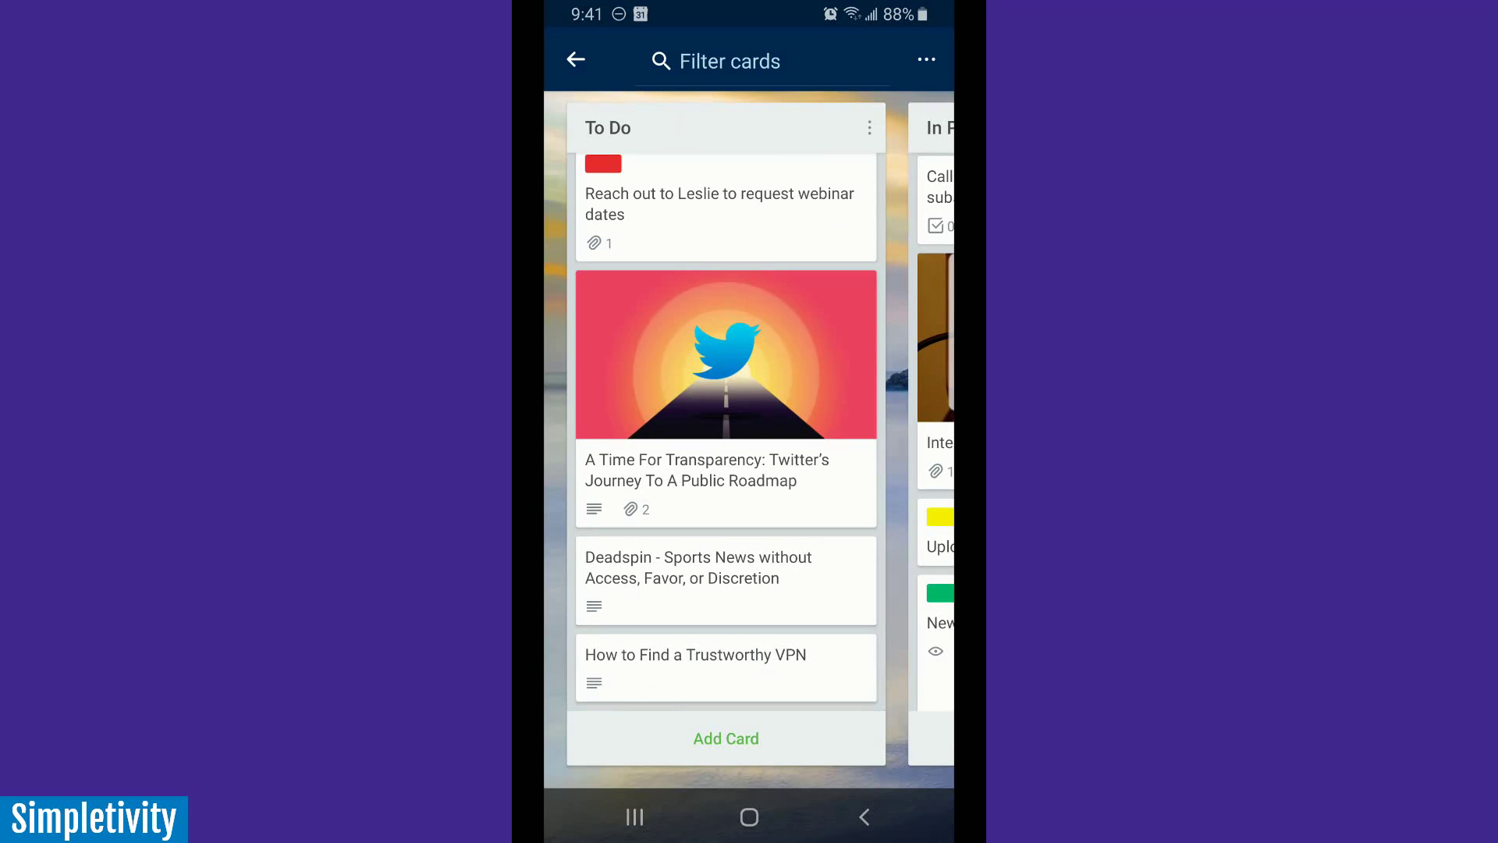
left_click(726, 654)
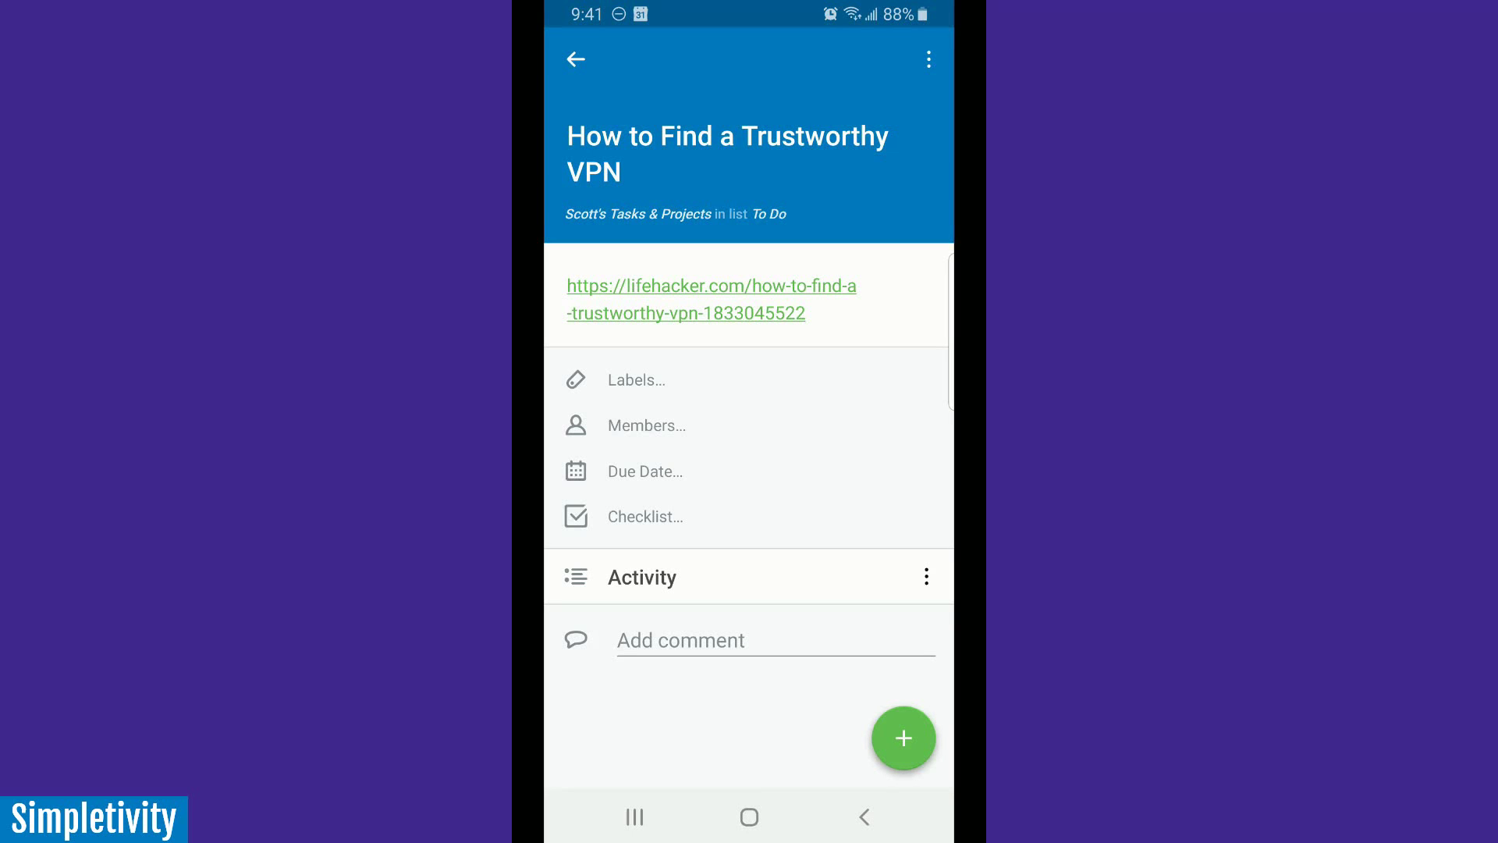
left_click(575, 59)
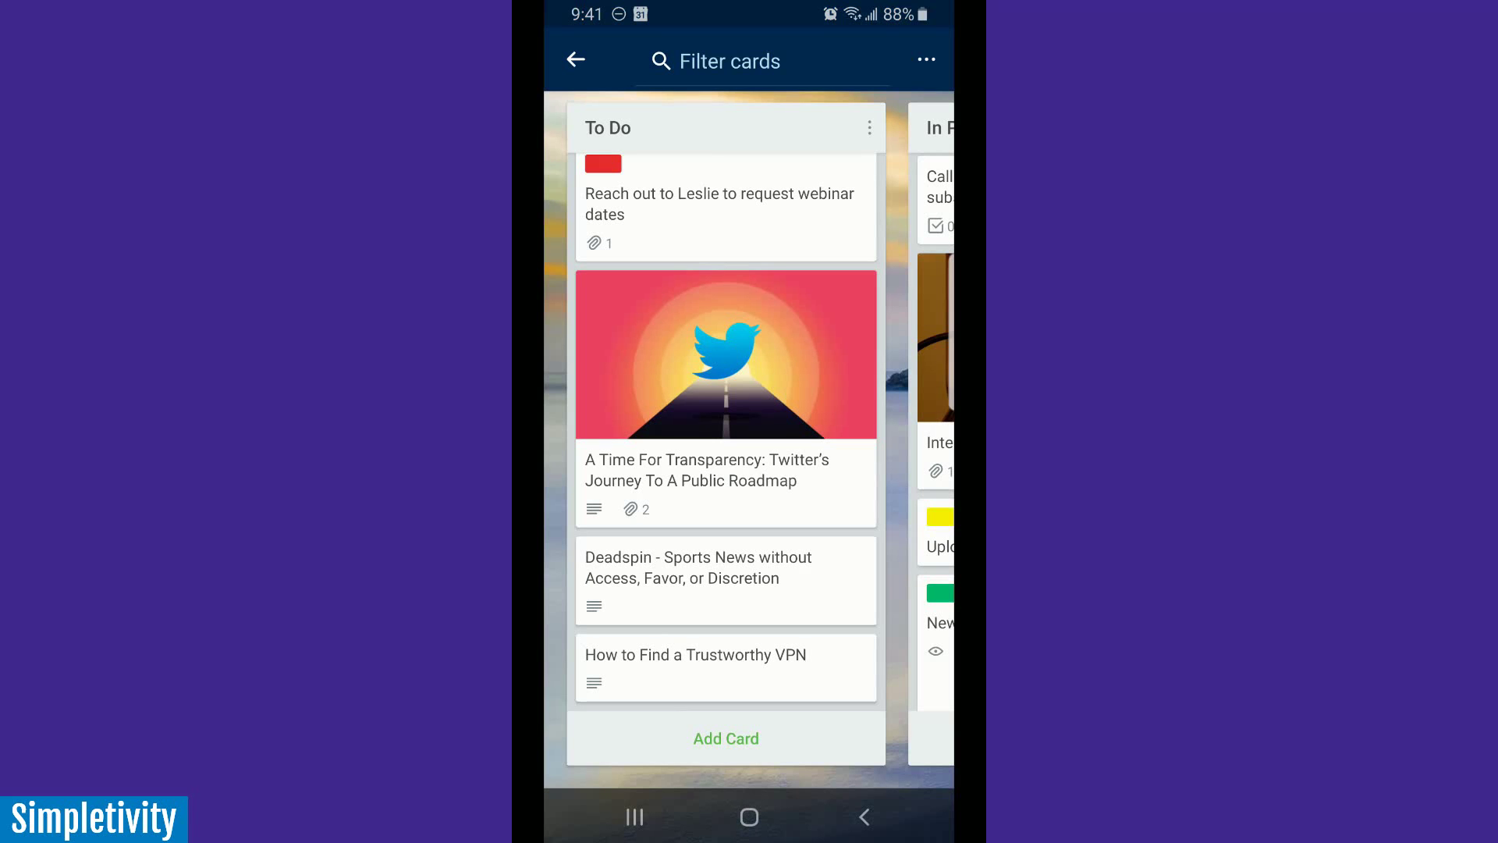